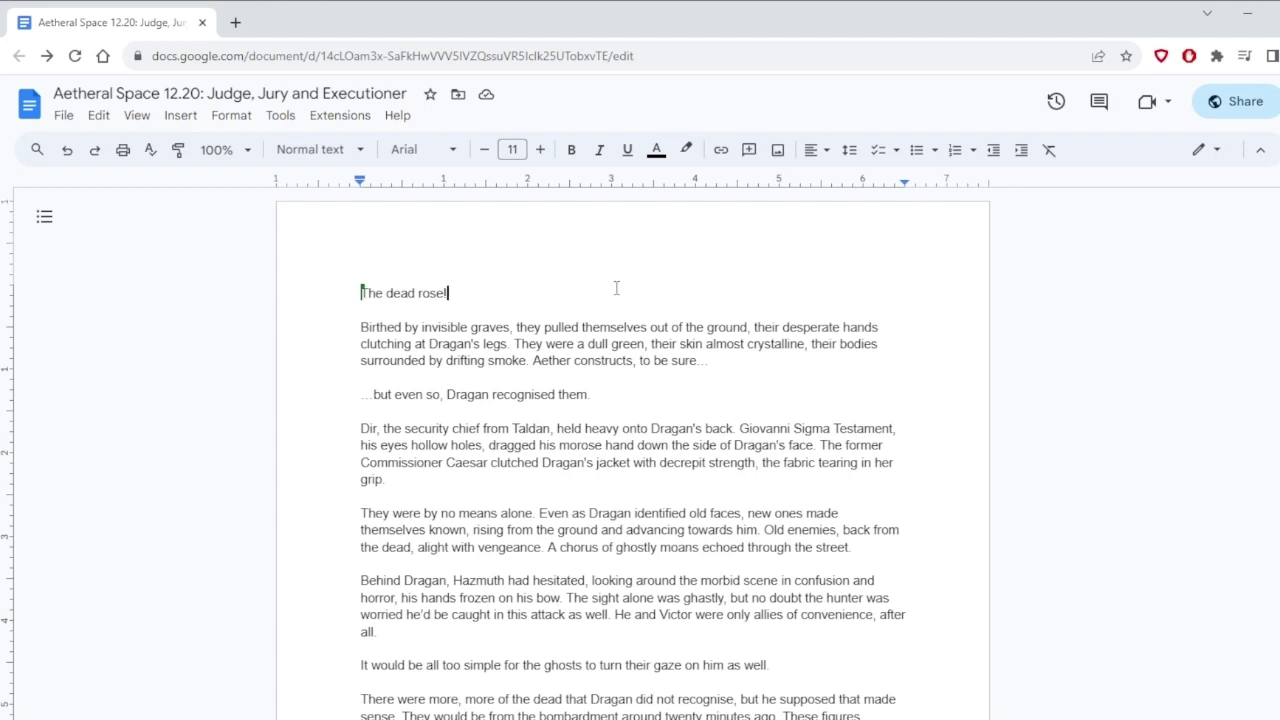
Step: Add a comma after "Jury" in the document title so it reads "Judge, Jury, and Executioner"
click(288, 93)
text(,)
click(491, 267)
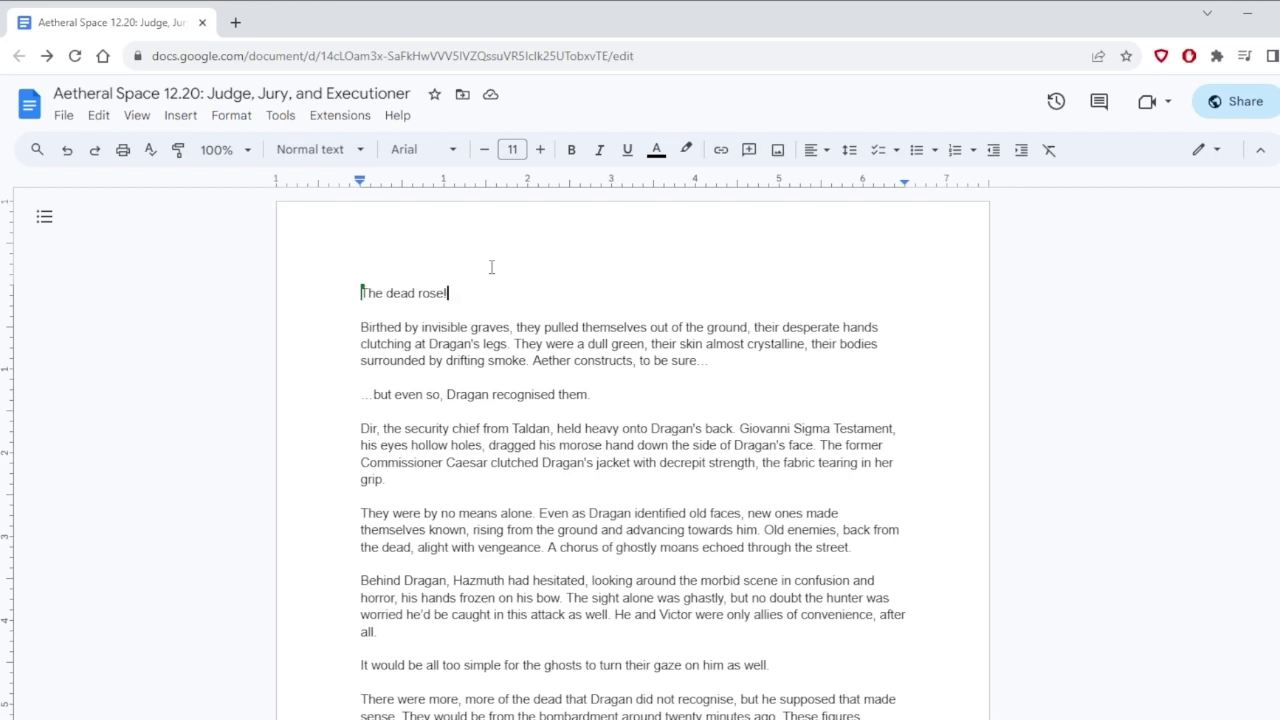
Step: Delete "as well" from the end of the sentence about the ghosts turning their gaze on him
scroll(813, 355, down, 2)
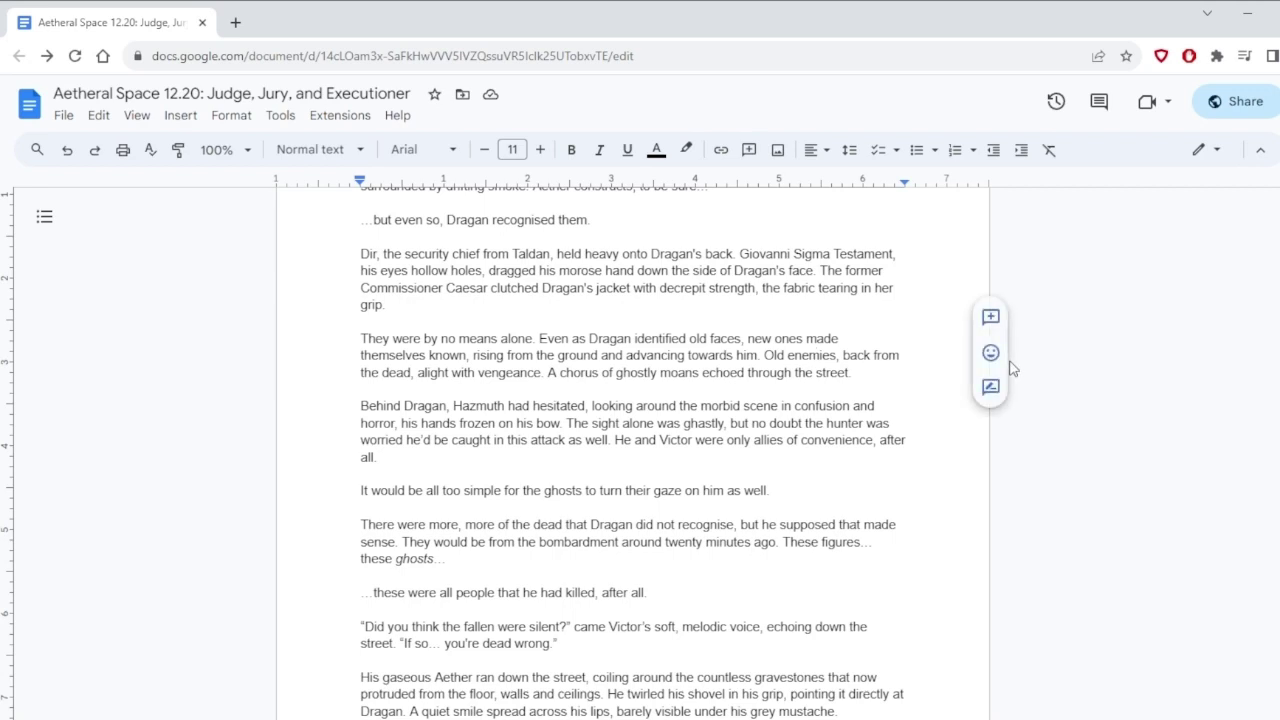
scroll(940, 429, down, 1)
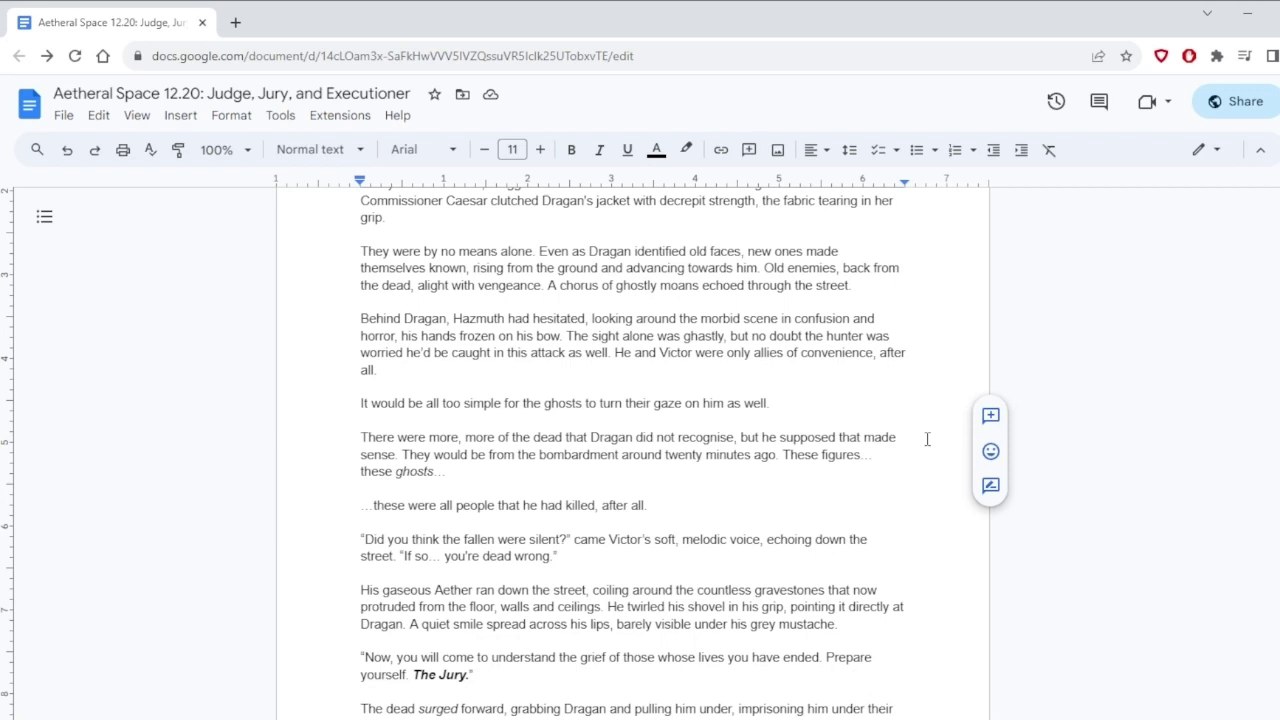
drag(727, 403, 767, 404)
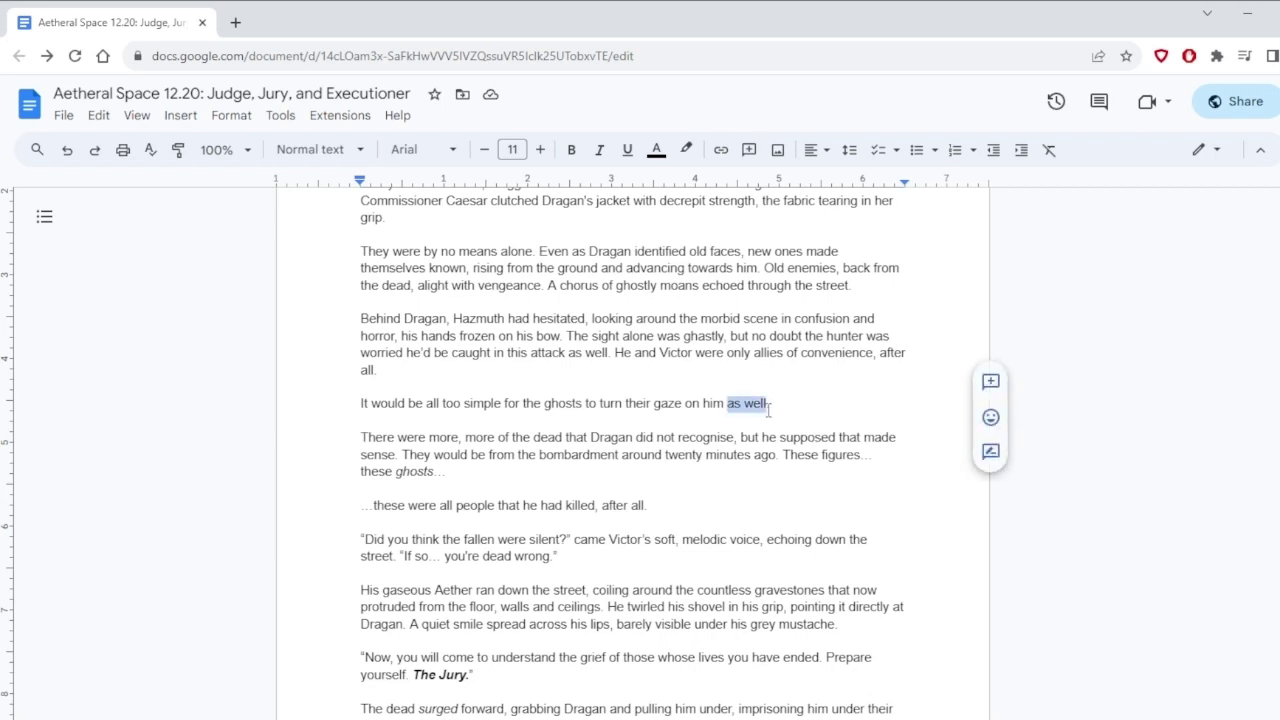
key(BackSpace)
click(776, 366)
click(794, 215)
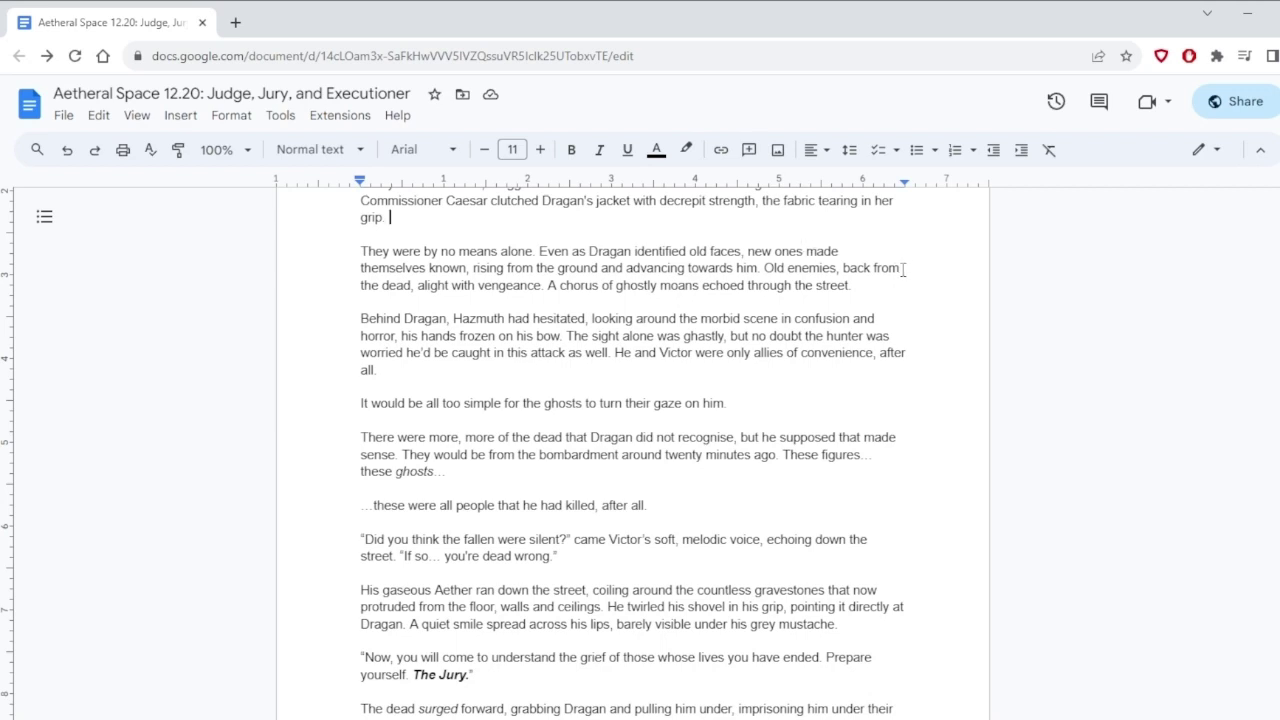
Step: End the sentence about the ghosts' gaze with "too" so it finishes "on him too."
scroll(906, 265, down, 1)
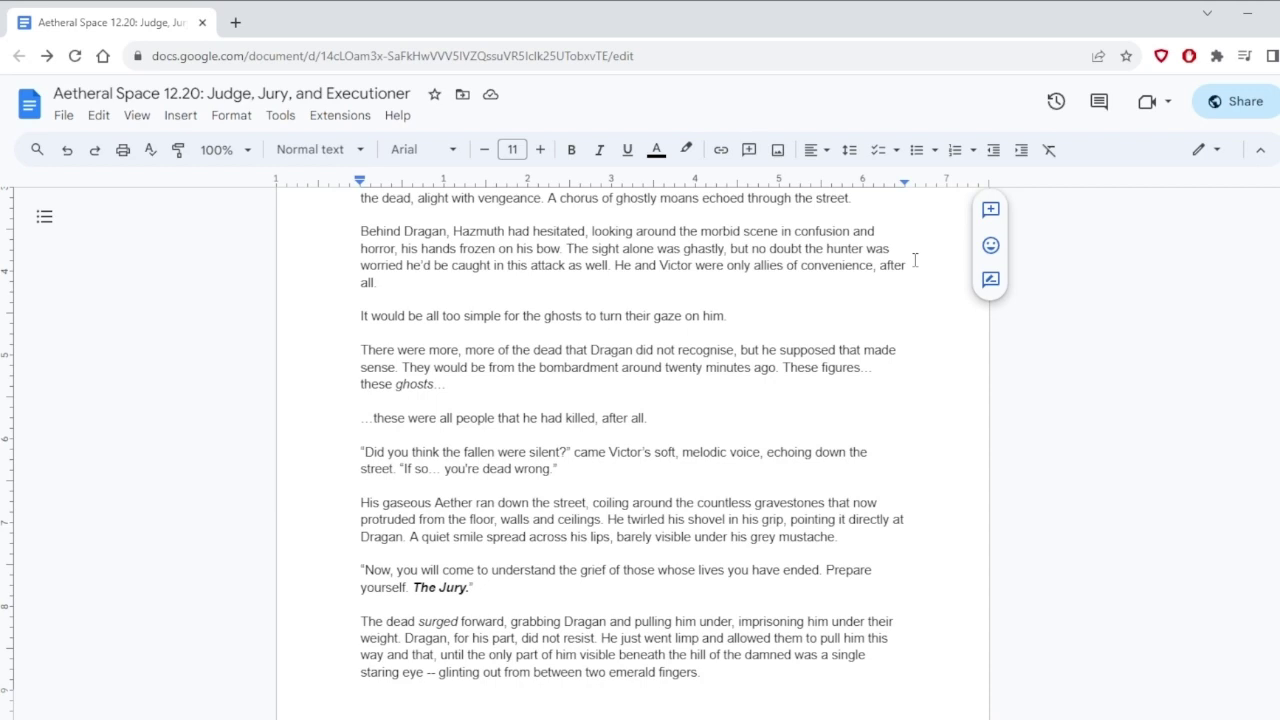
click(727, 315)
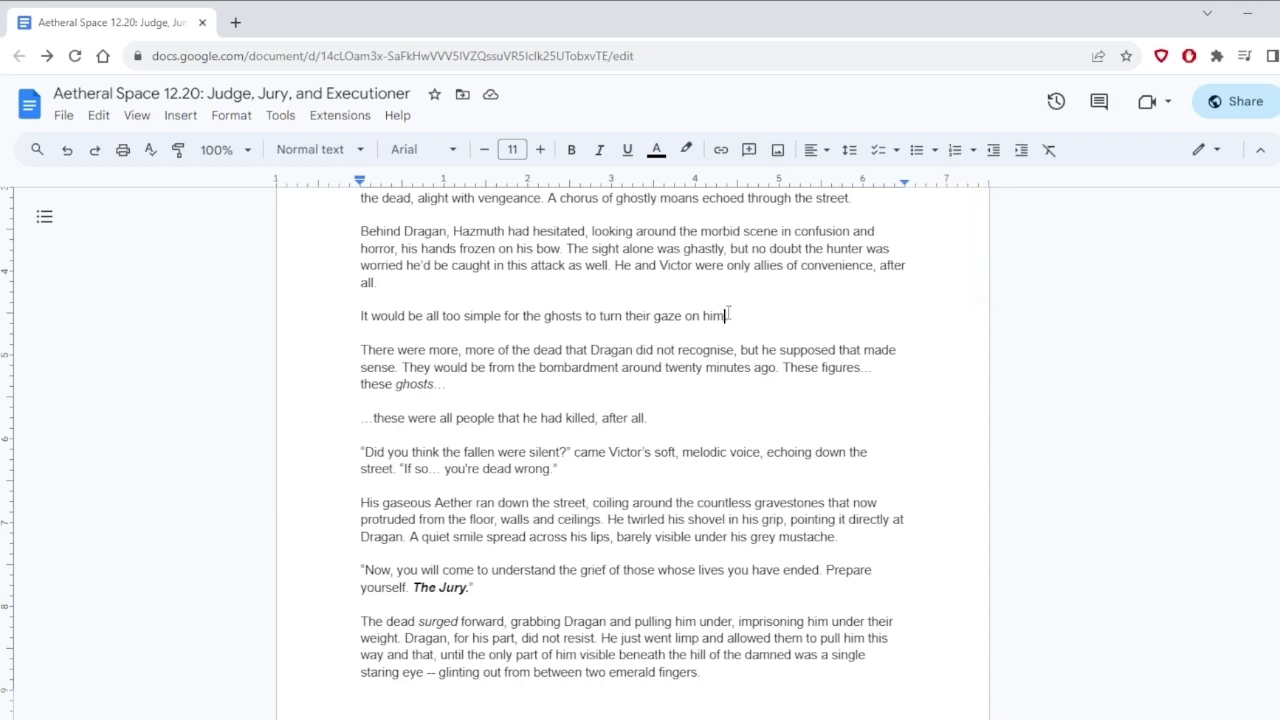
key(BackSpace)
text(, too)
text(.)
key(Up)
Step: Insert a comma after "walls" in the gravestones sentence so it reads "the floor, walls, and ceilings"
scroll(928, 298, down, 1)
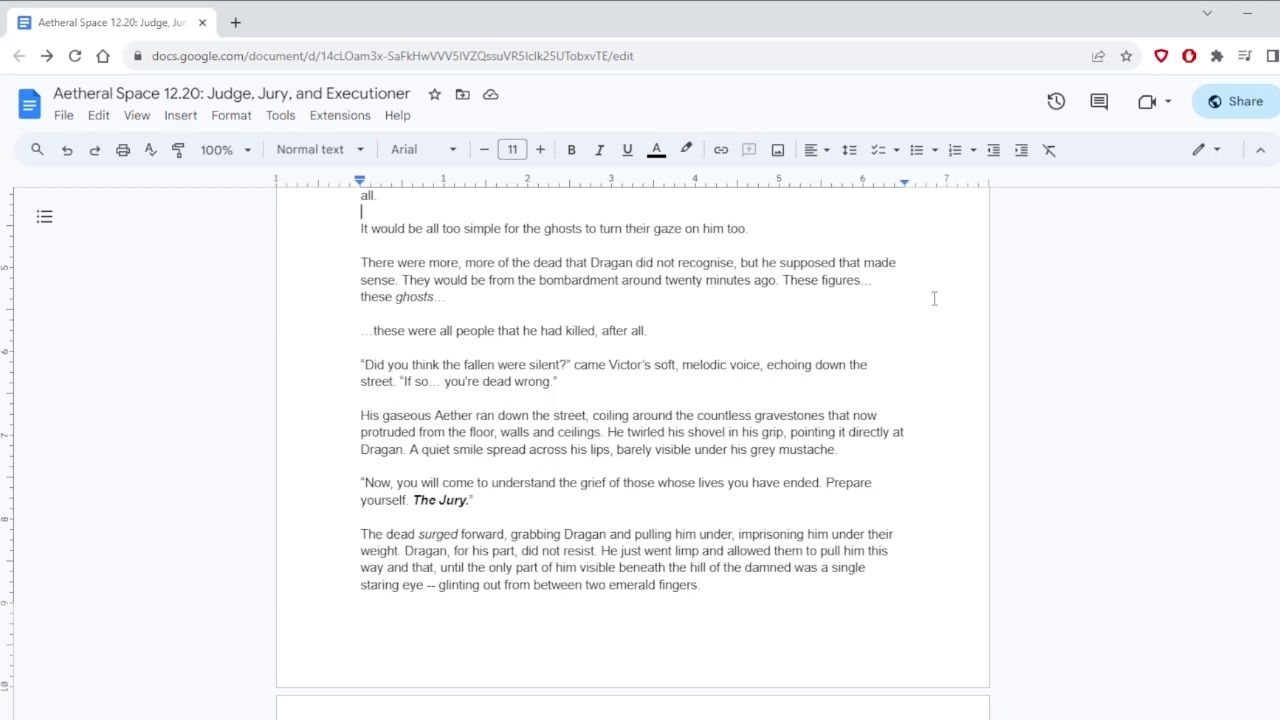
scroll(934, 298, down, 2)
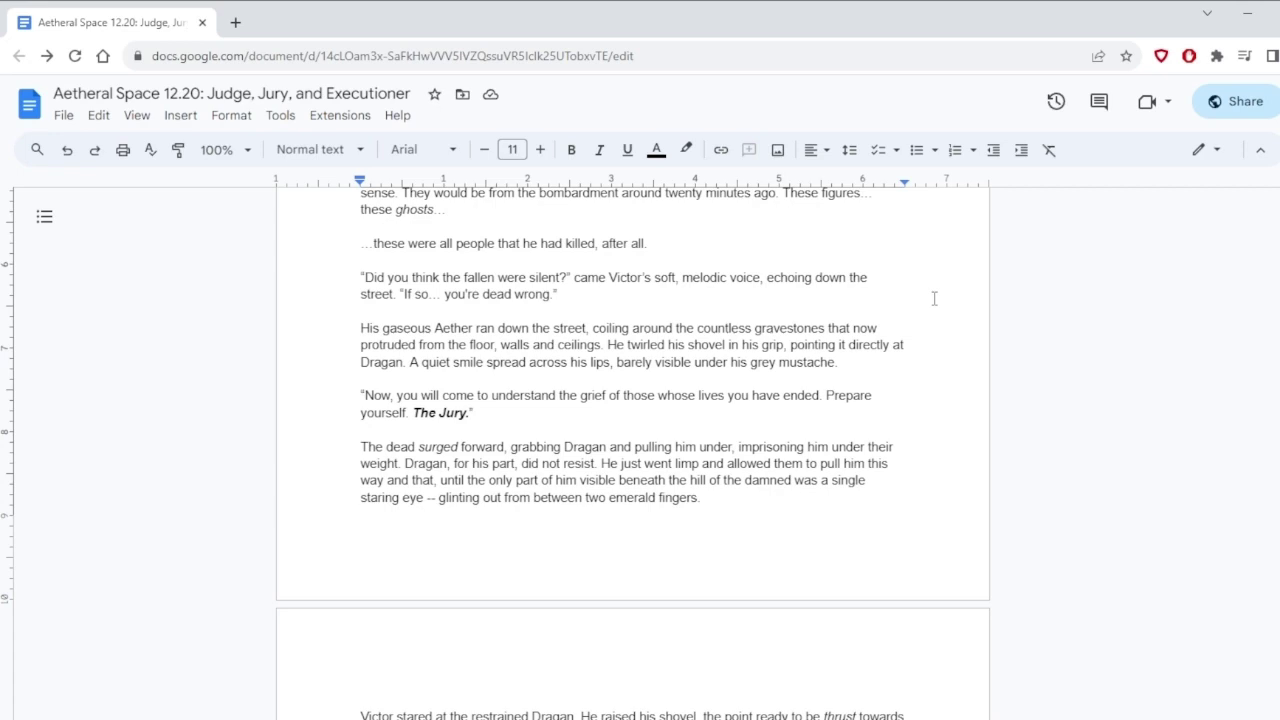
scroll(934, 298, down, 2)
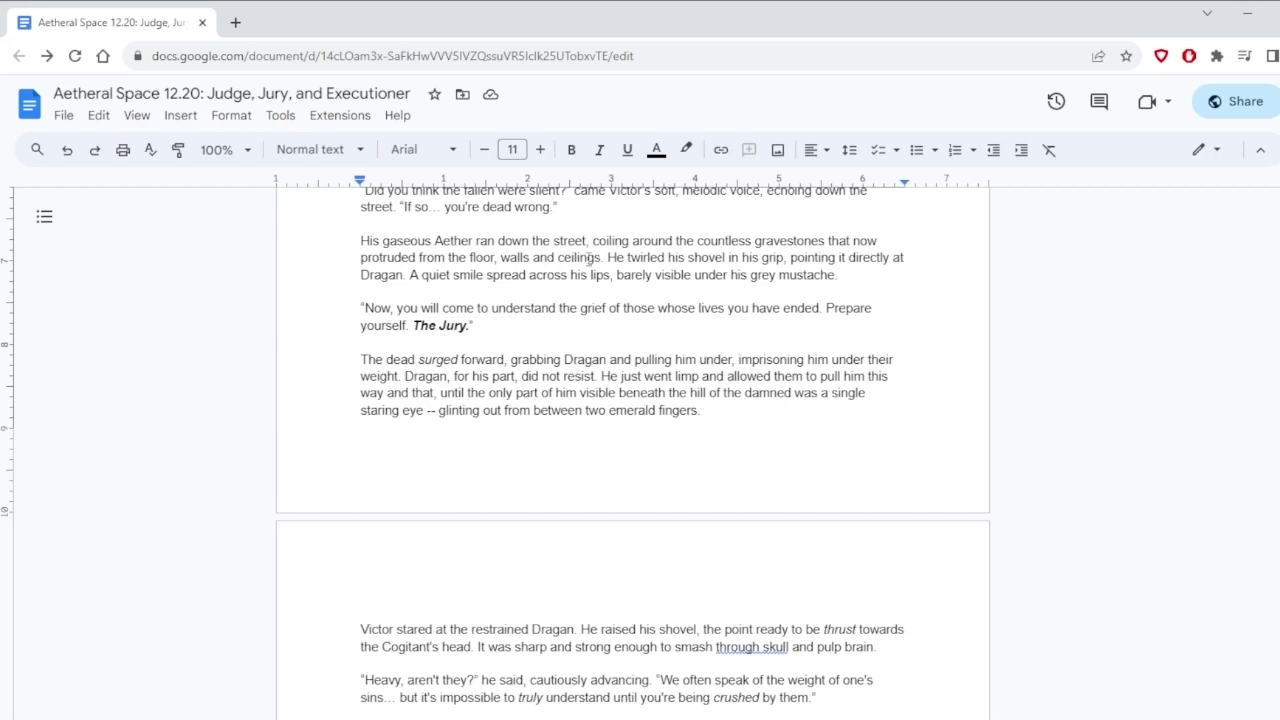
click(531, 258)
text(,)
click(744, 229)
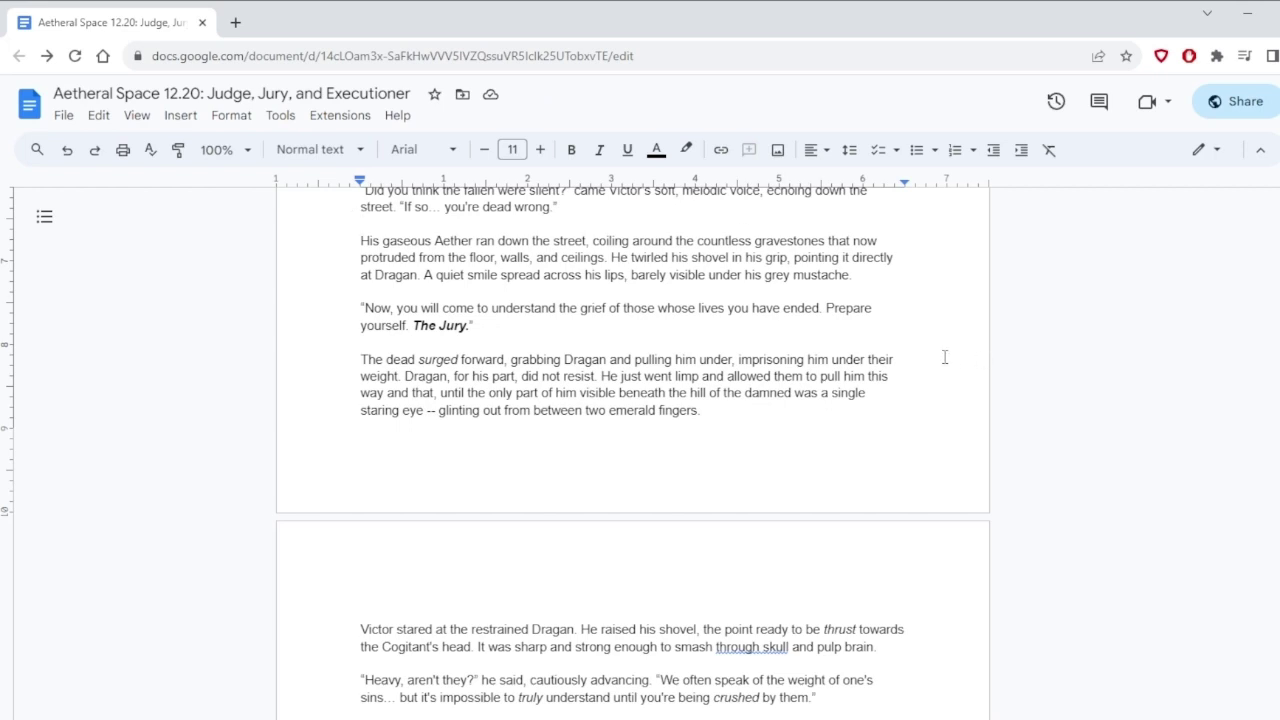
Step: Replace "loading" with "lowering" in the sentence where Victor scowls, so it reads "lowering his stance"
scroll(944, 357, down, 1)
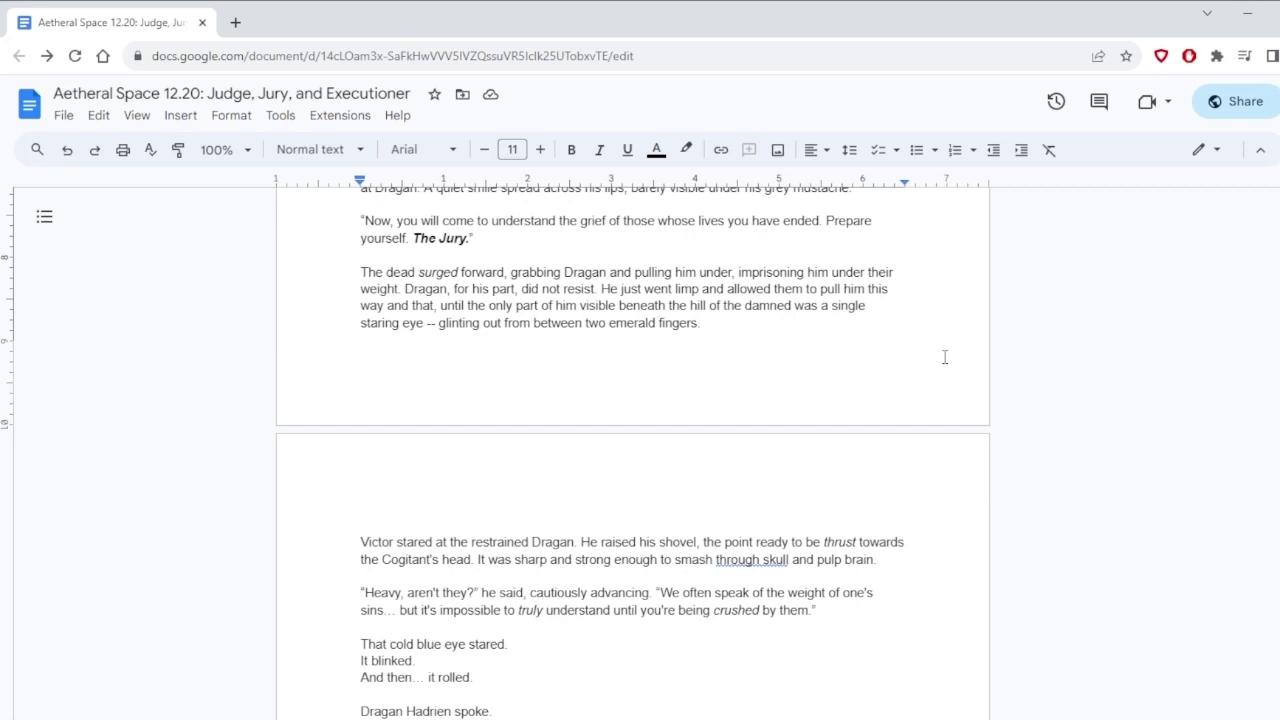
scroll(944, 357, down, 1)
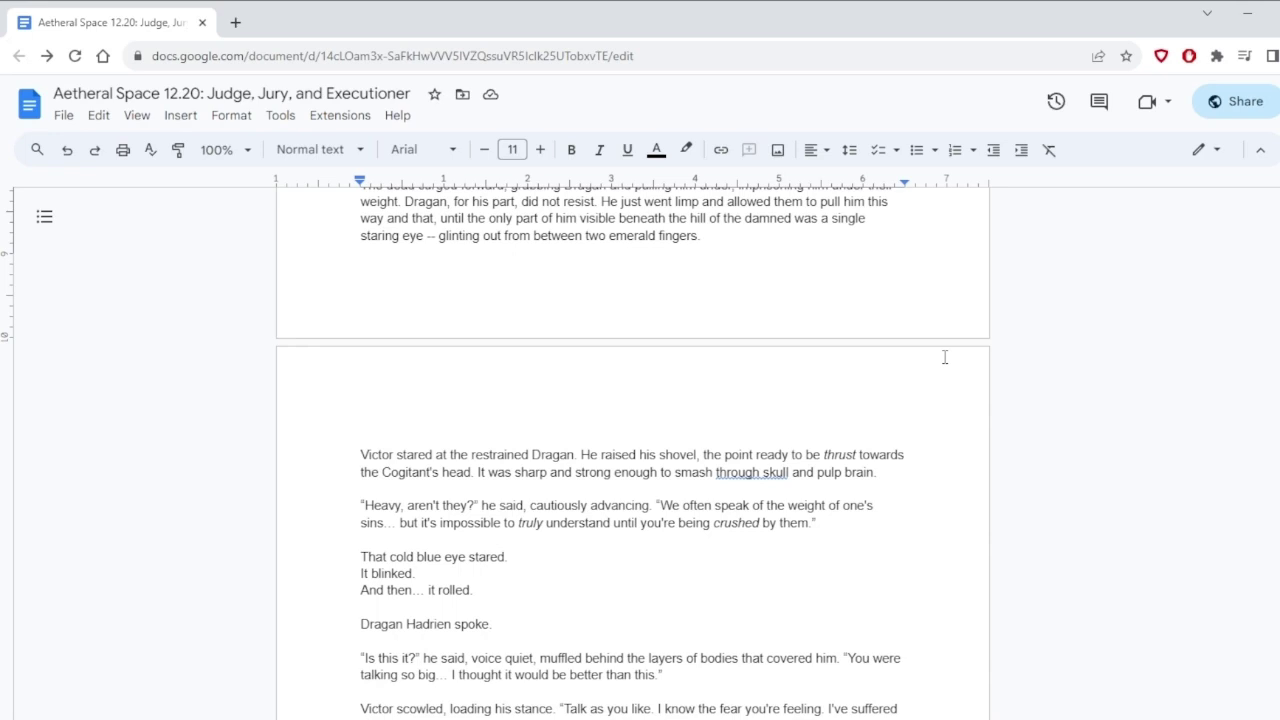
scroll(944, 357, down, 1)
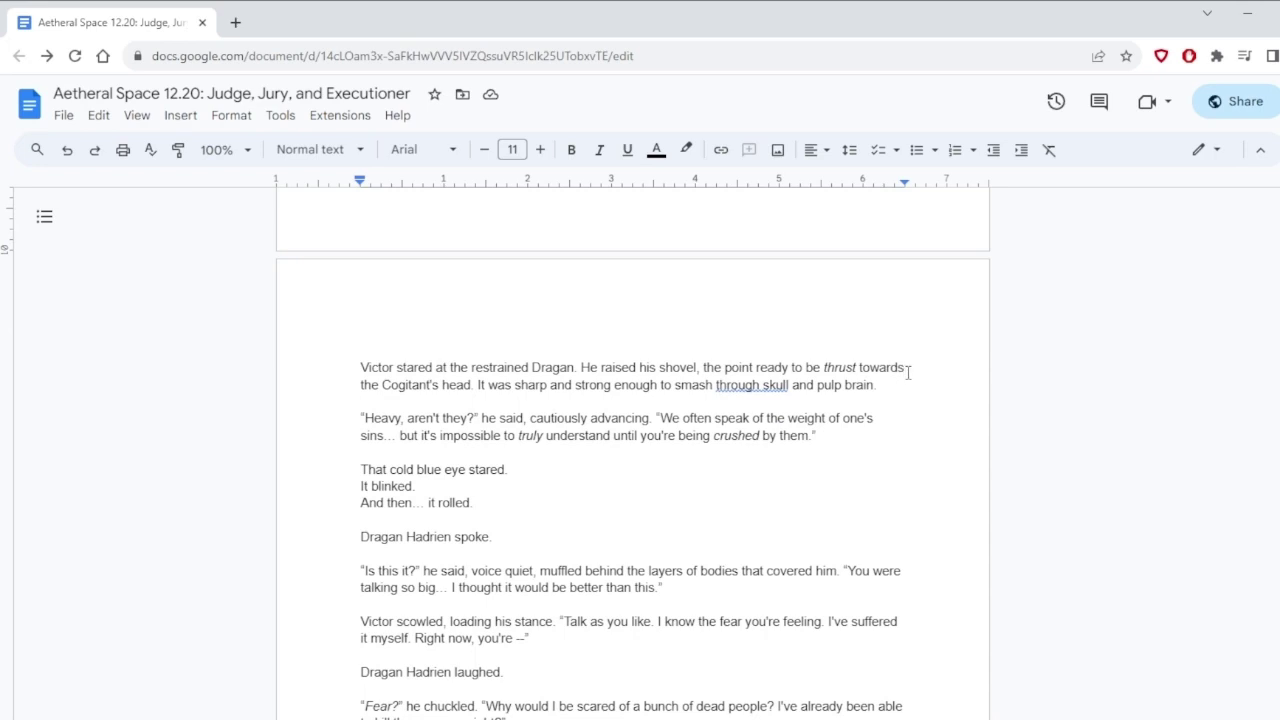
scroll(910, 372, down, 1)
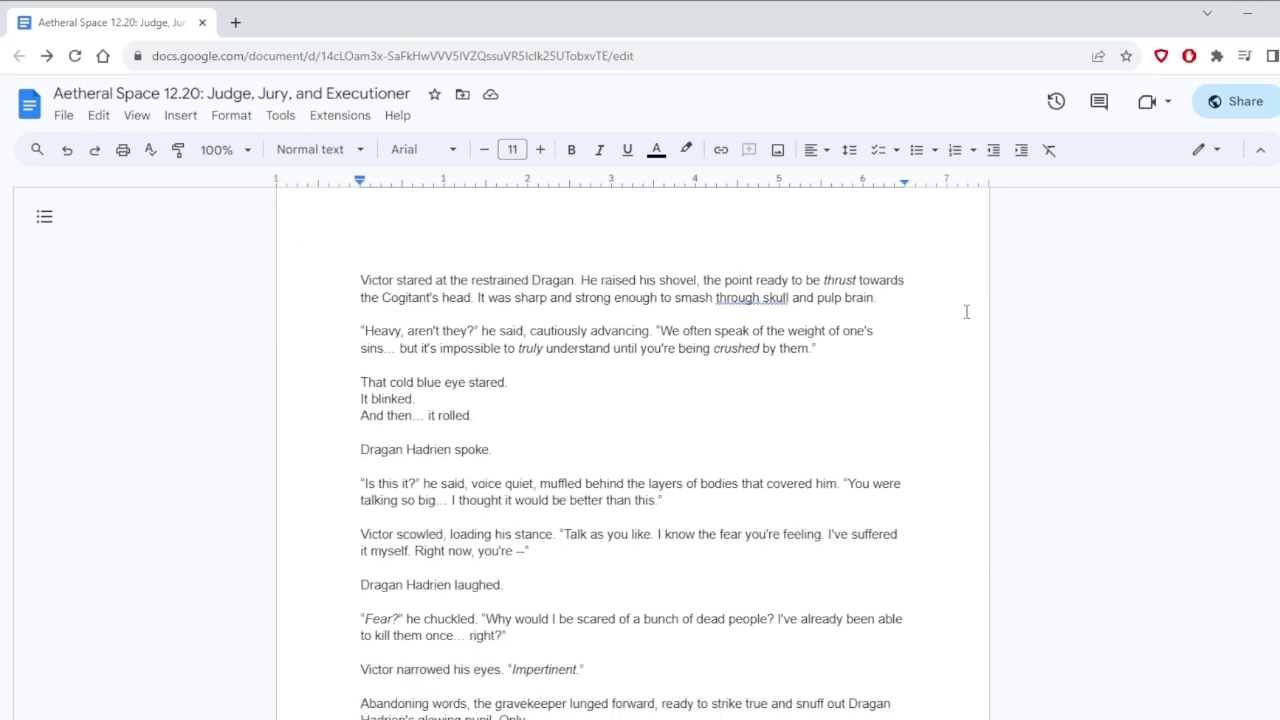
scroll(926, 306, down, 1)
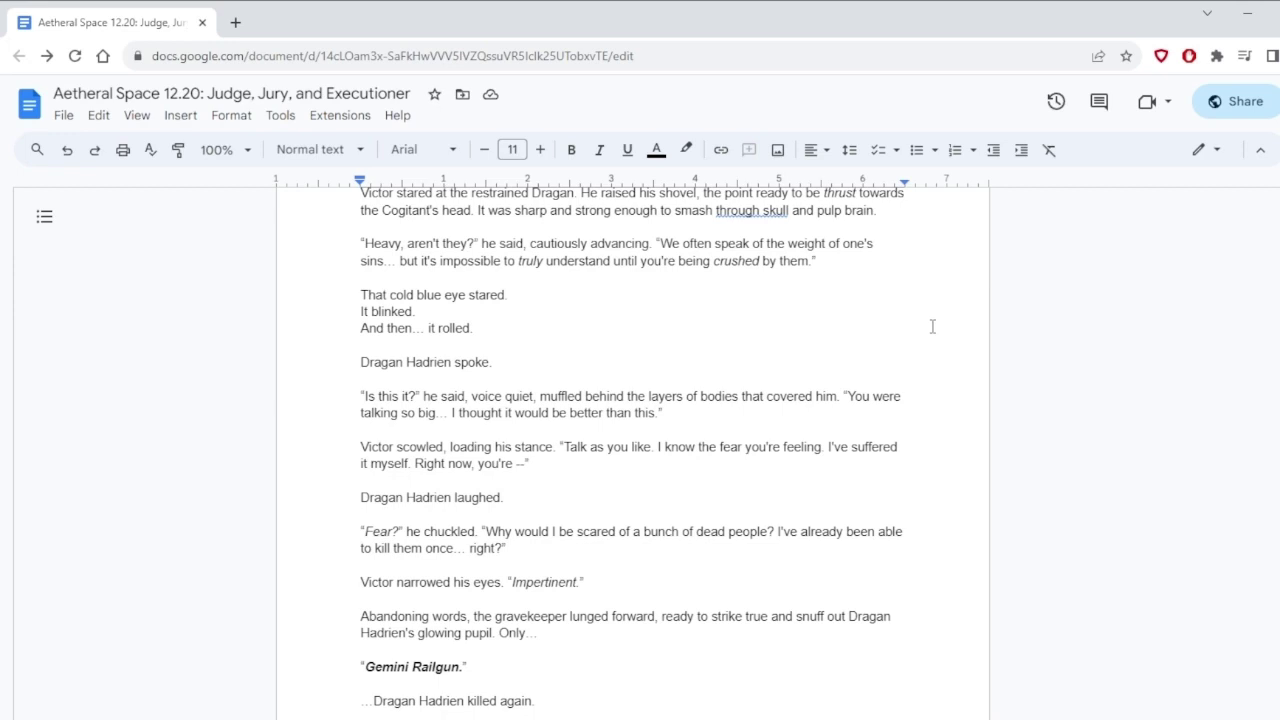
scroll(932, 326, down, 1)
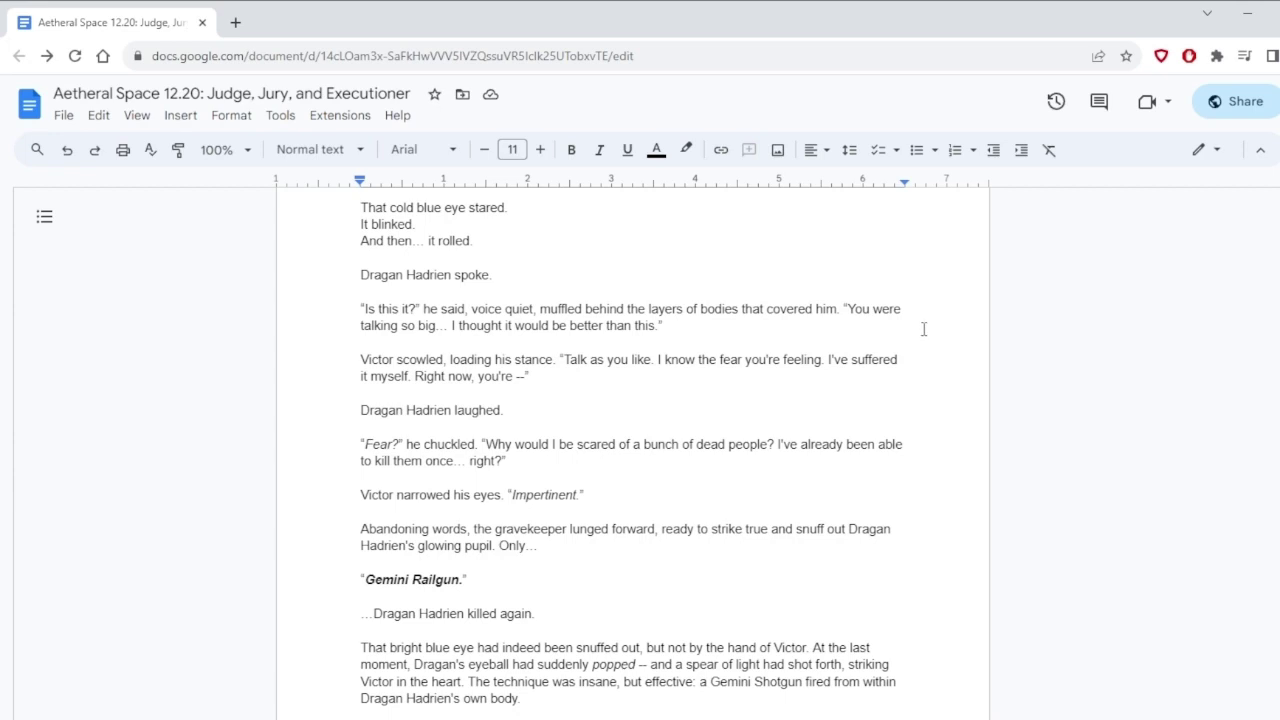
scroll(924, 329, down, 1)
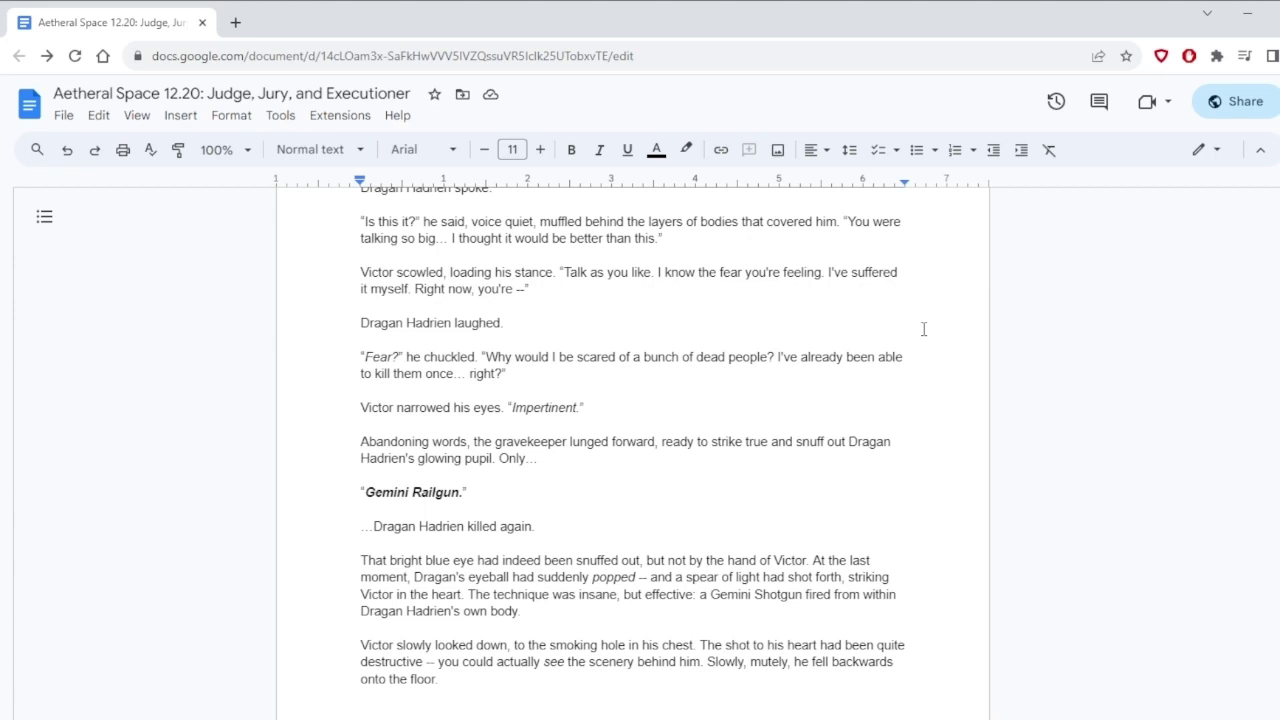
double_click(463, 272)
key(BackSpace)
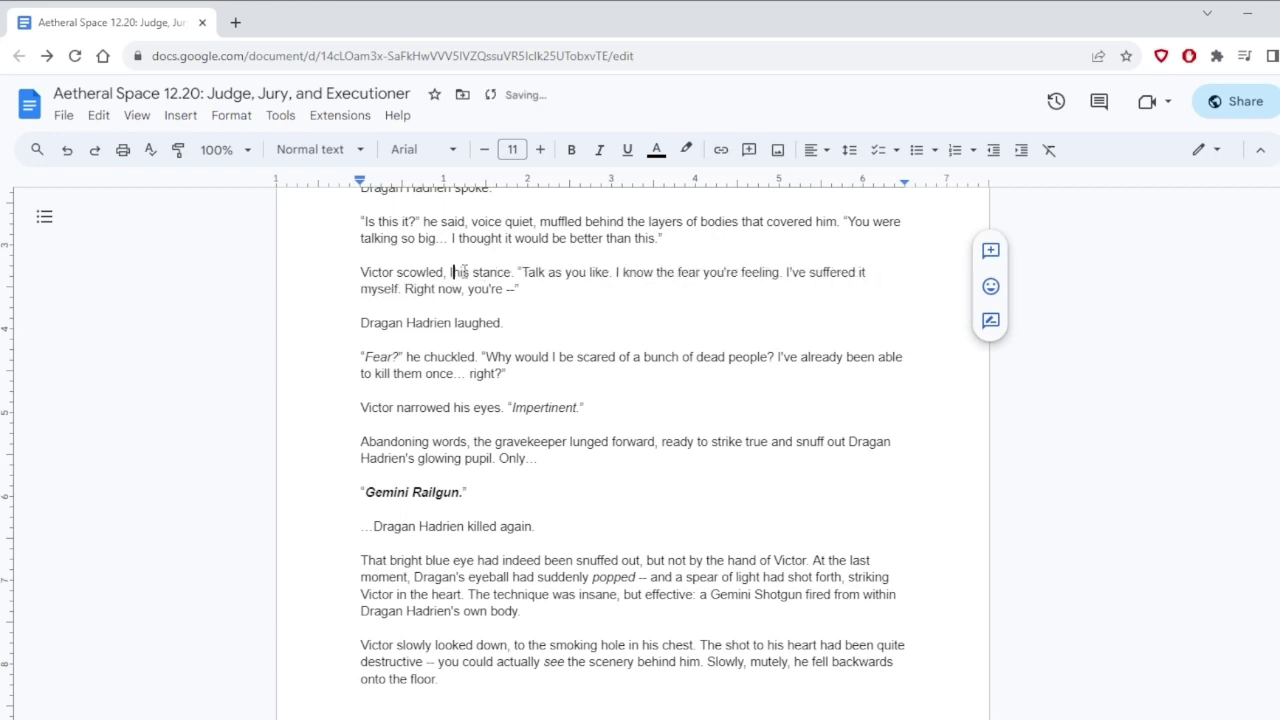
text(lowering)
click(549, 258)
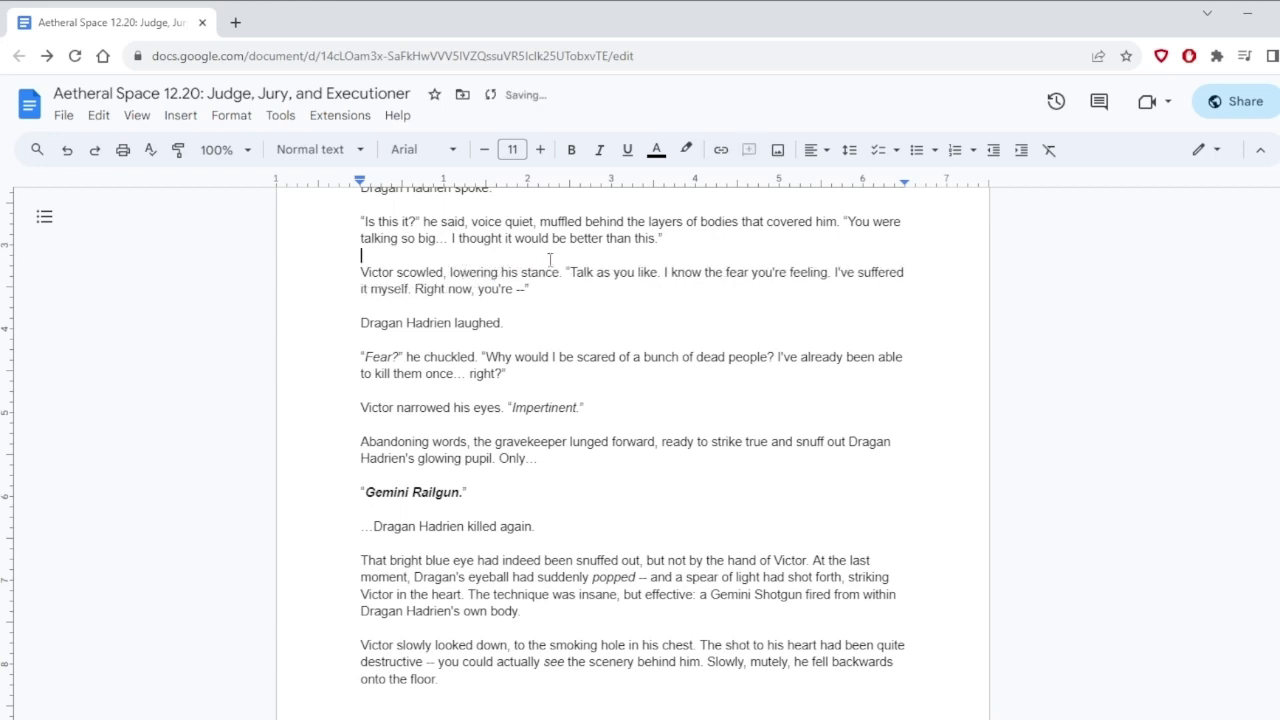
Step: Change "Gemini Shotgun" to "Gemini Railgun" in the paragraph describing the shot fired from within Dragan's body
scroll(946, 258, down, 1)
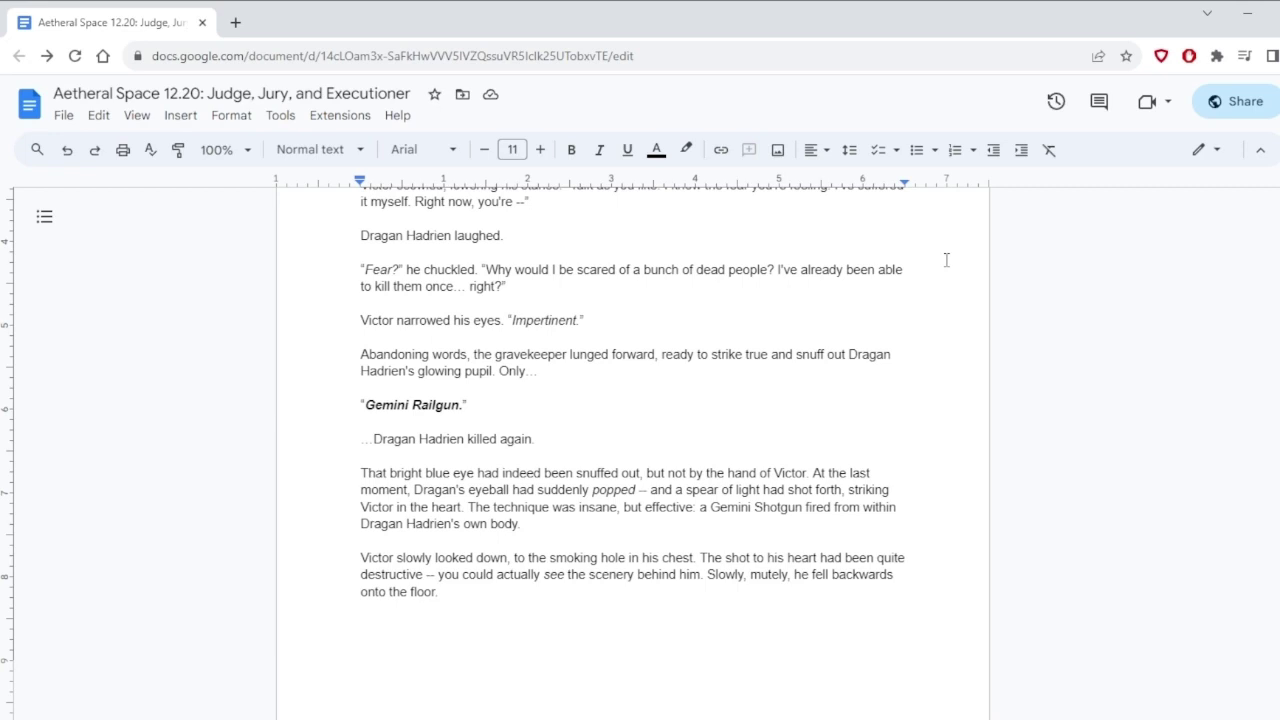
scroll(946, 260, down, 3)
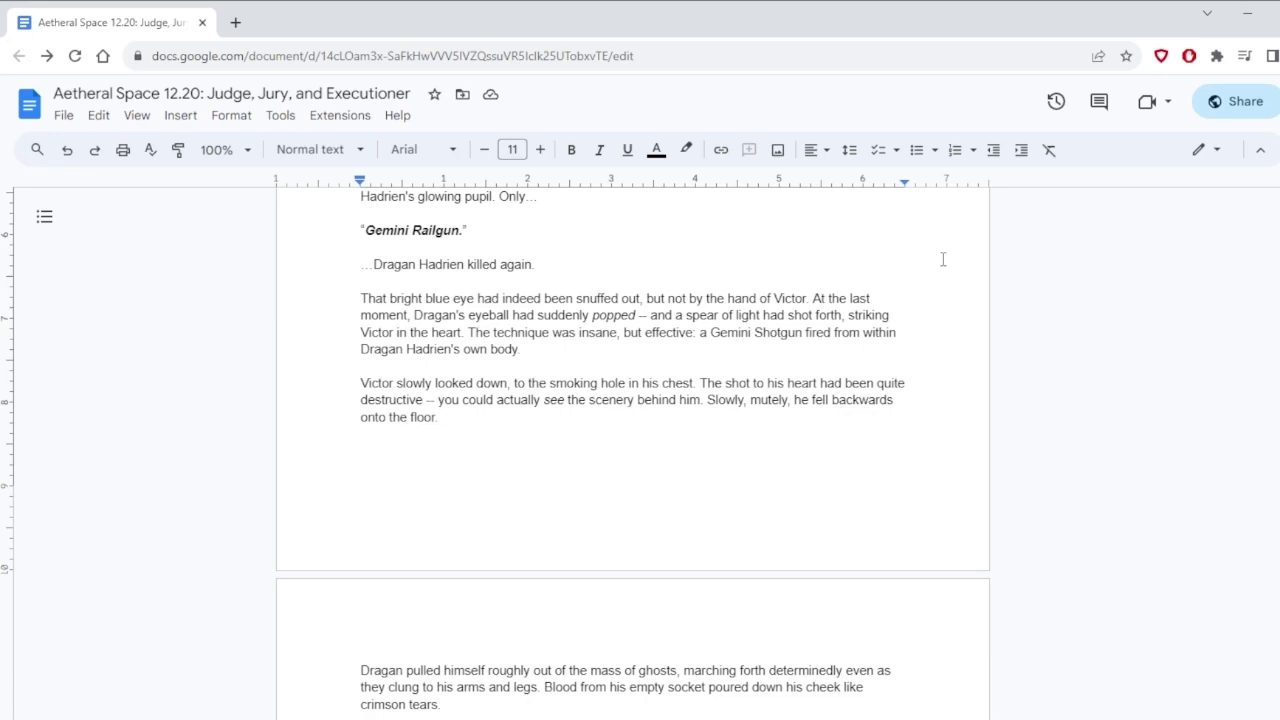
double_click(773, 332)
text(Rai)
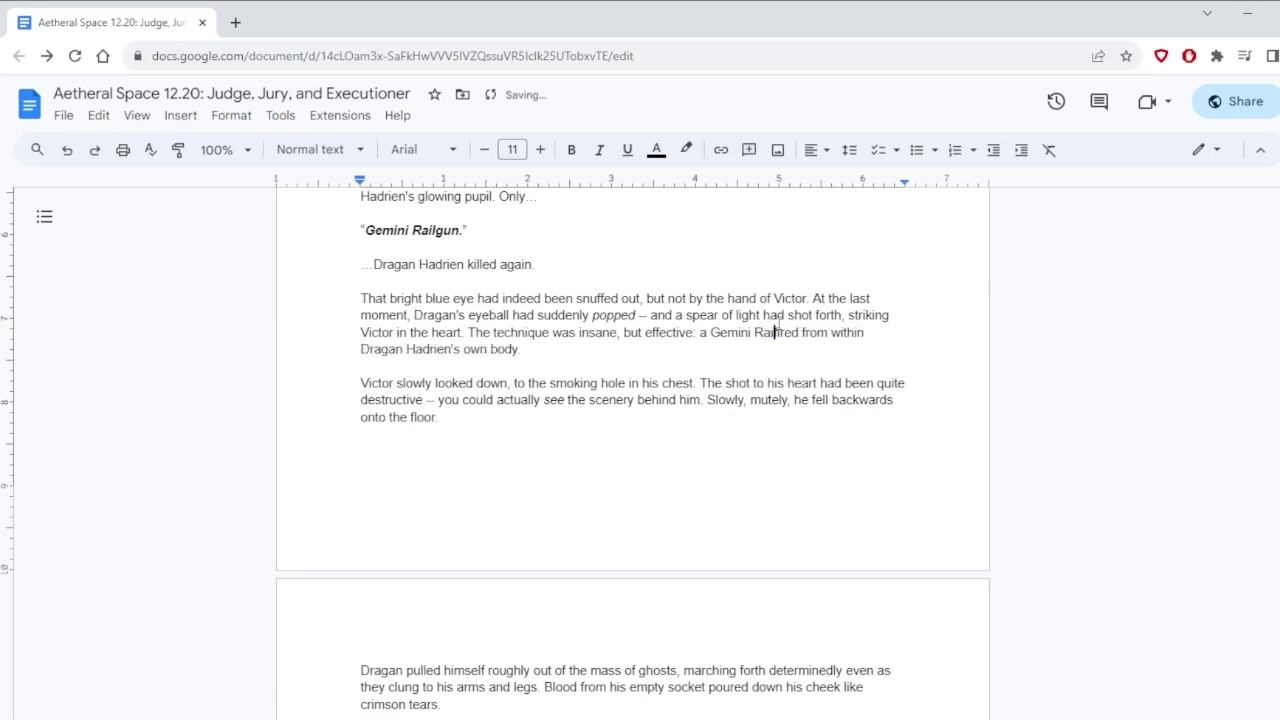
text(lgun)
click(791, 265)
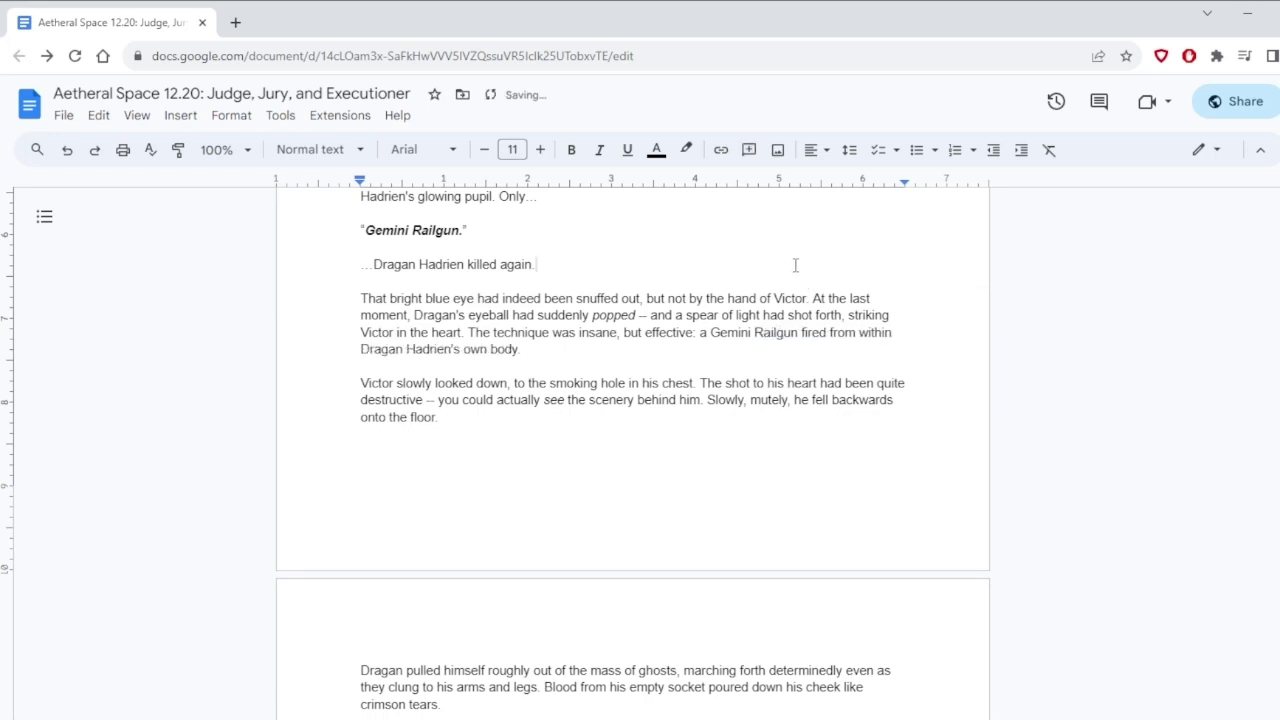
Step: Italicise "your" in Dragan's line "surrounding me with your Aether"
scroll(931, 254, down, 1)
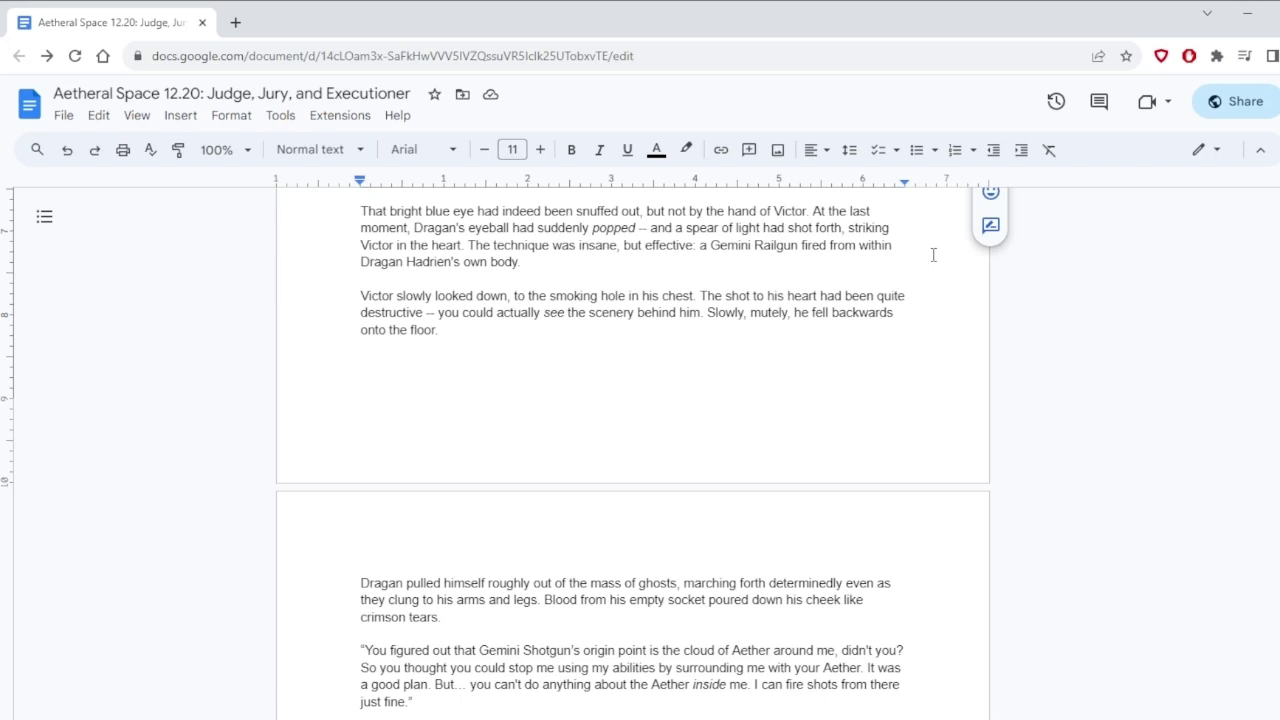
scroll(933, 255, down, 2)
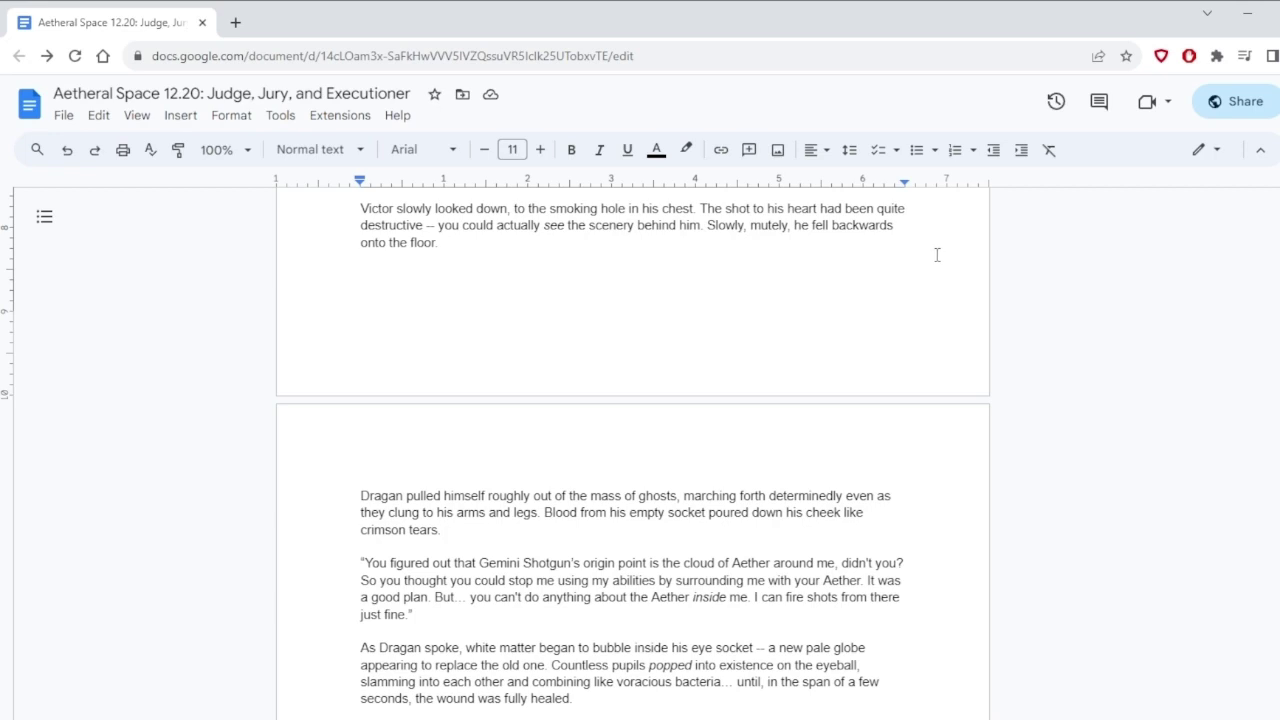
scroll(945, 256, down, 1)
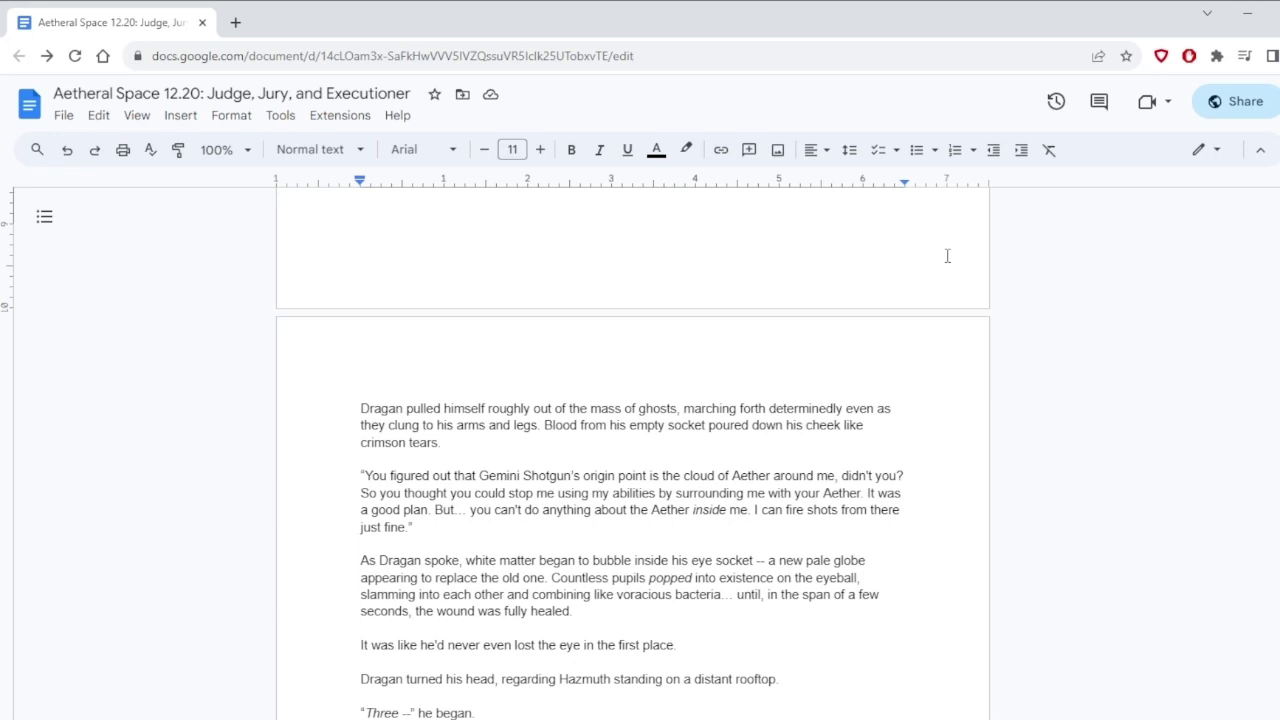
scroll(950, 265, down, 2)
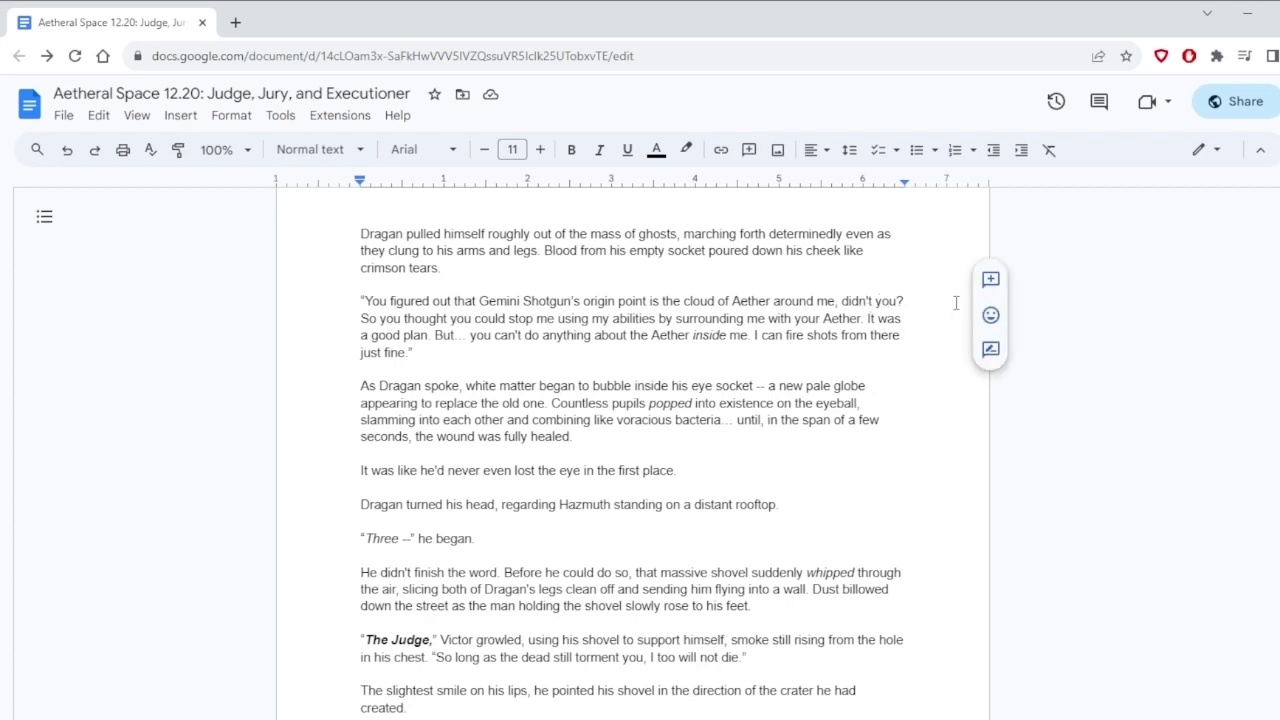
scroll(955, 303, down, 2)
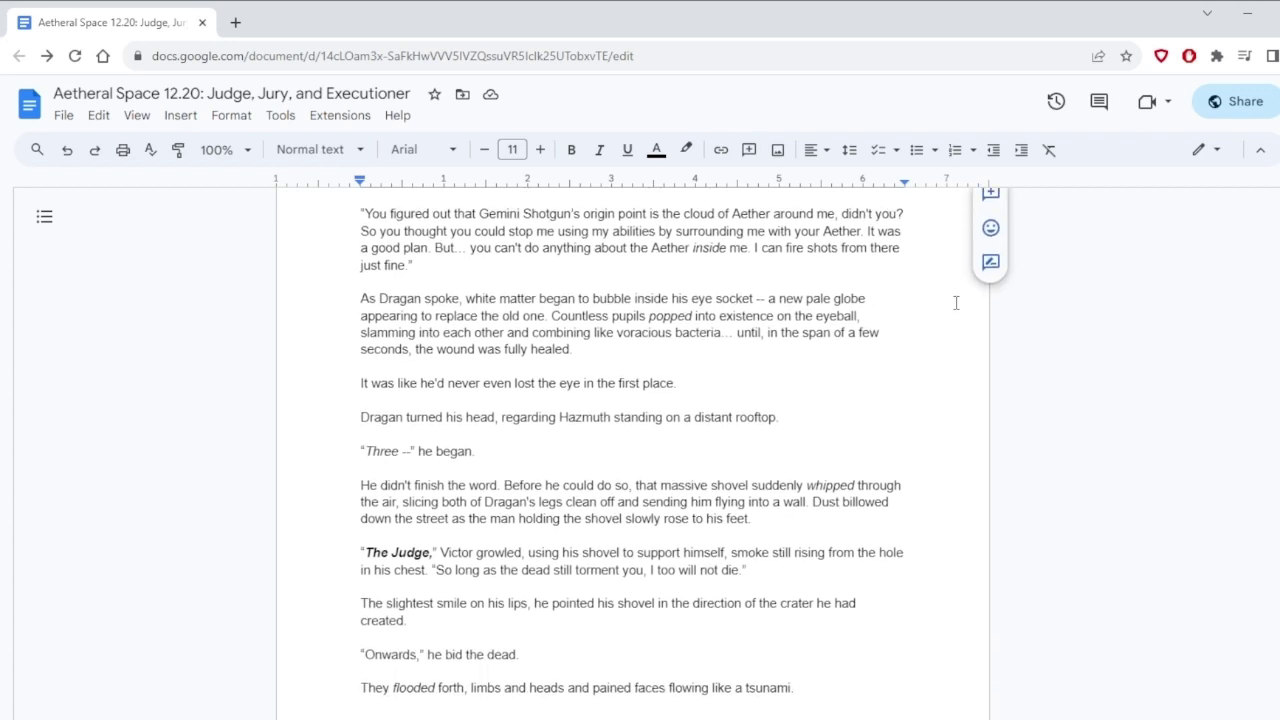
double_click(808, 231)
click(599, 150)
click(605, 216)
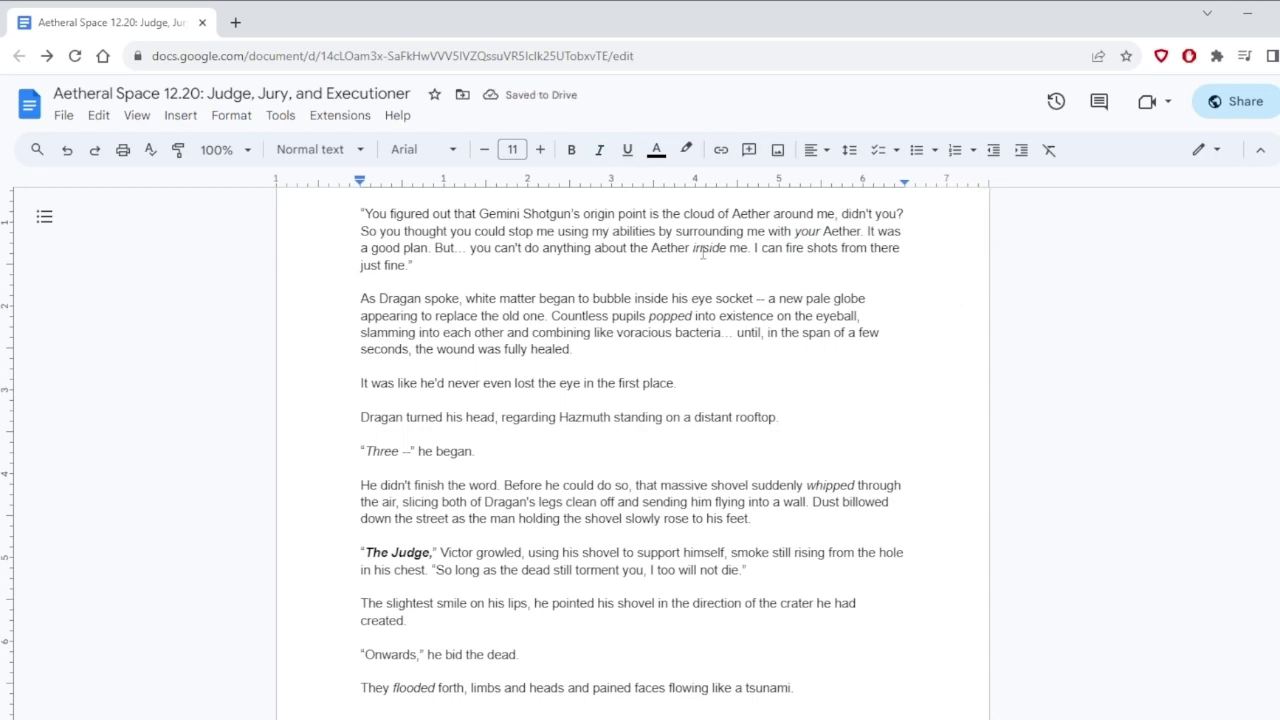
Step: Change "inside me" to "inside my body" in Dragan's line about the Aether
click(747, 249)
key(BackSpace)
text(y bod)
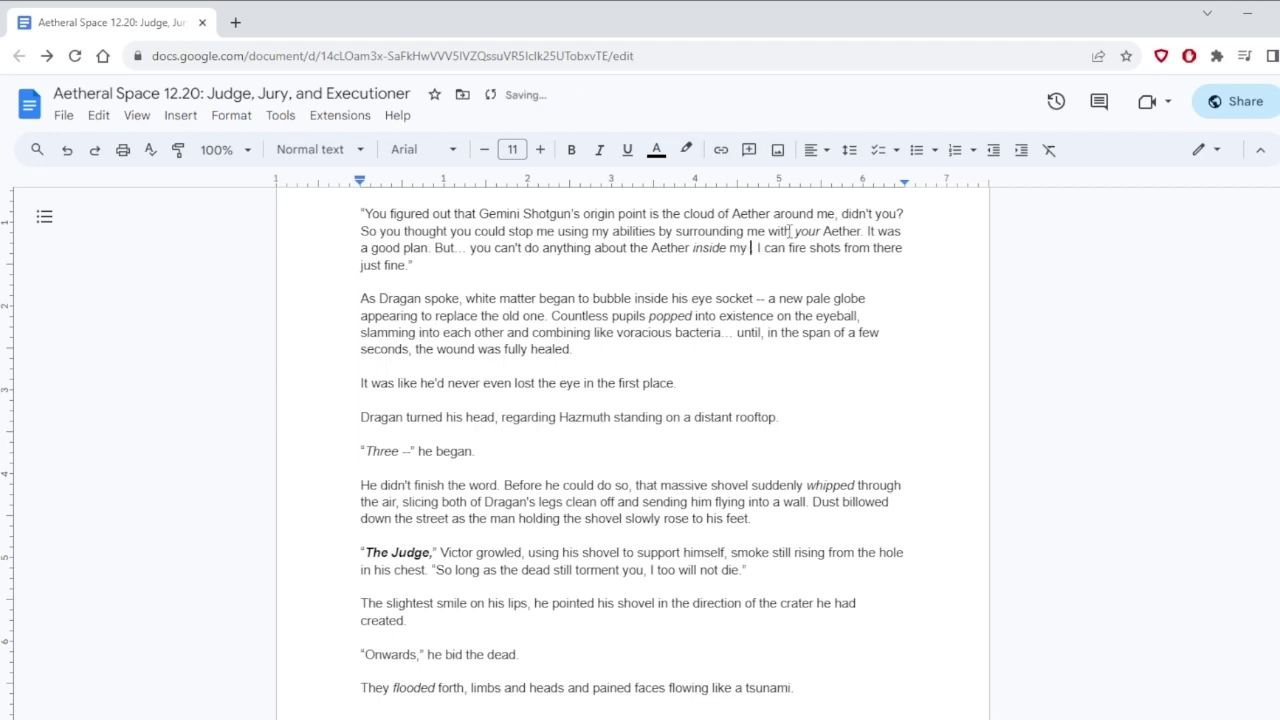
text(y.)
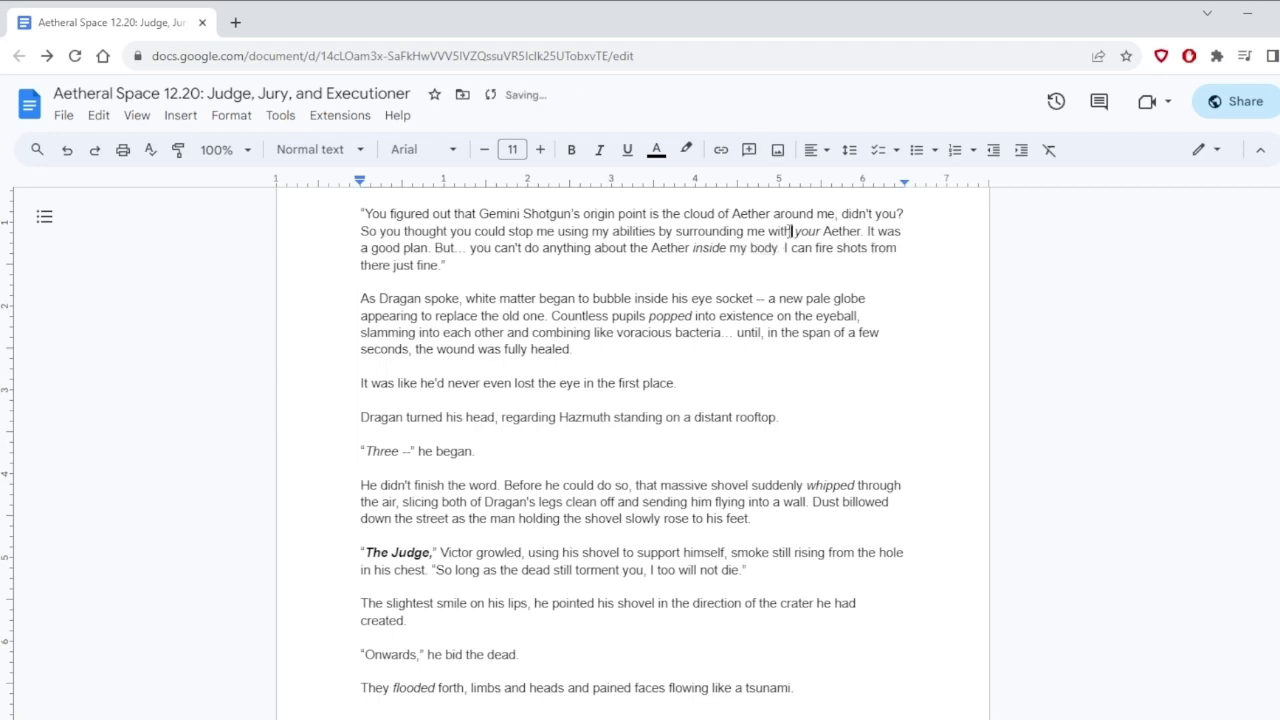
click(906, 233)
Step: Remove "voracious" before "bacteria" and add "in reverse" after it in the eye-healing paragraph
scroll(915, 236, down, 2)
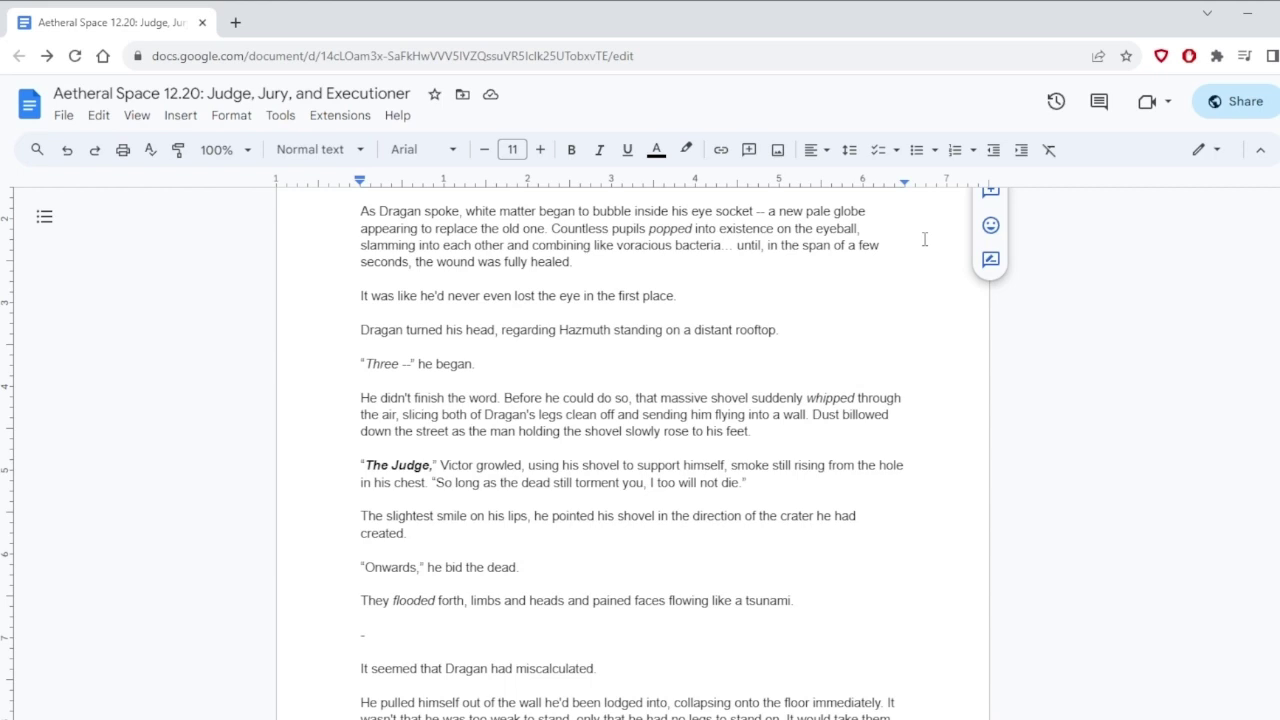
double_click(645, 245)
key(BackSpace)
click(667, 245)
text(i)
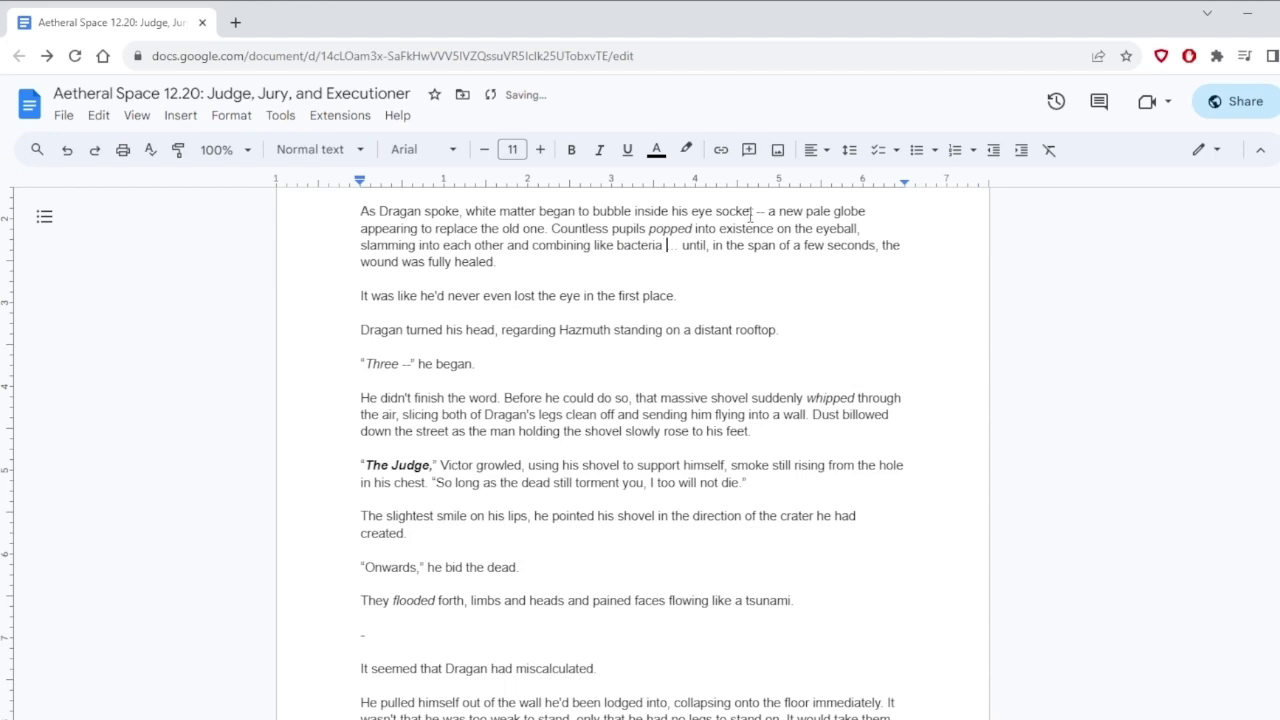
text(n reverse)
click(892, 231)
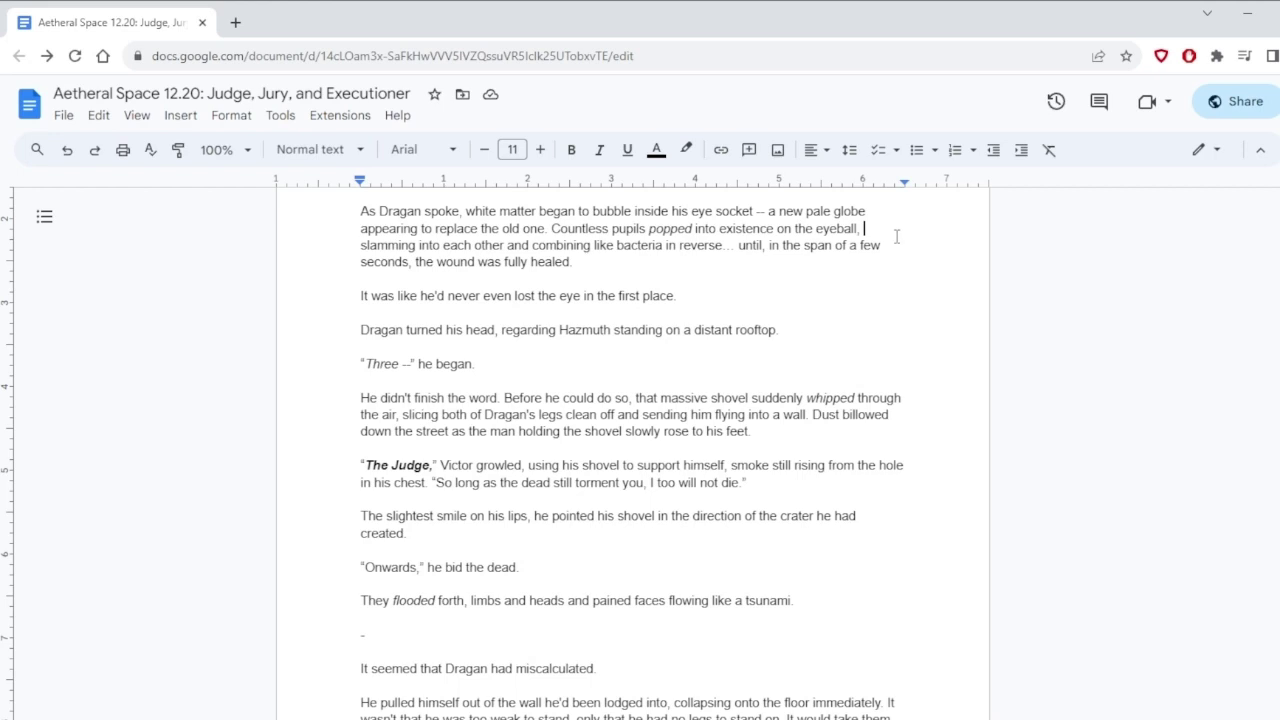
Step: Proofread from the healed-eye paragraph through Victor's counterattack to Dragan's rooftop stand against the dead
scroll(895, 235, down, 1)
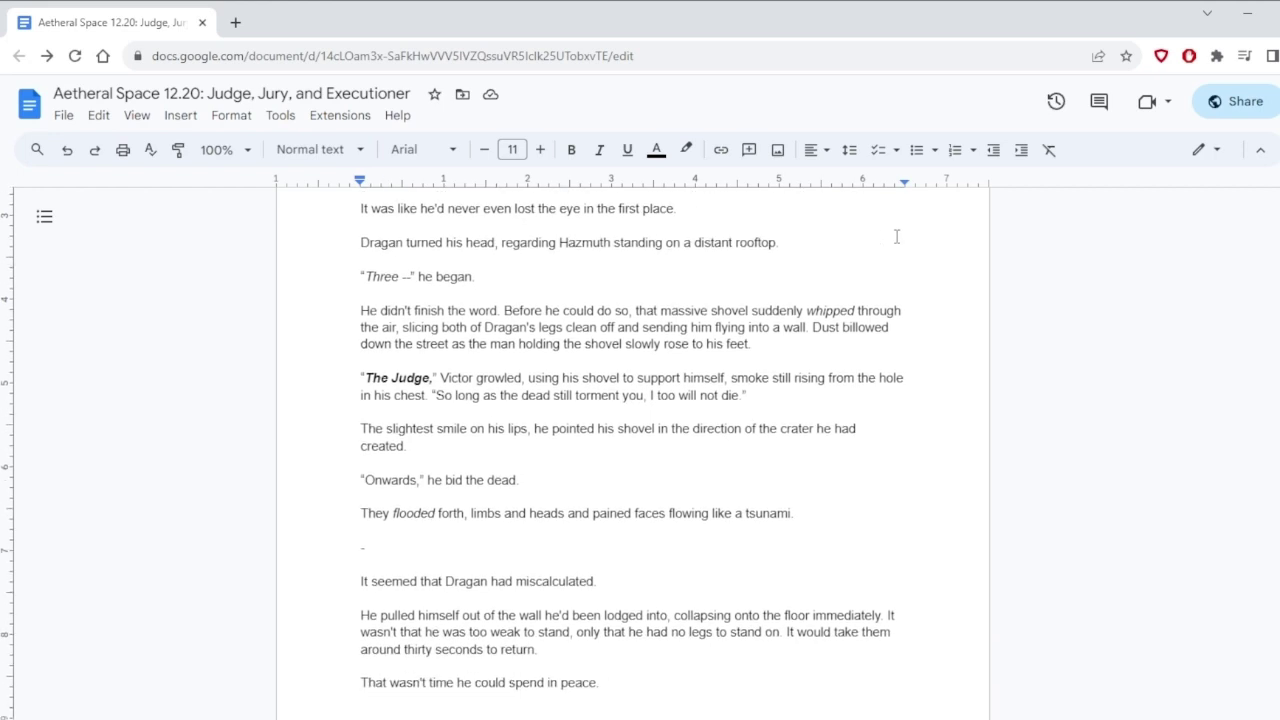
scroll(919, 242, down, 1)
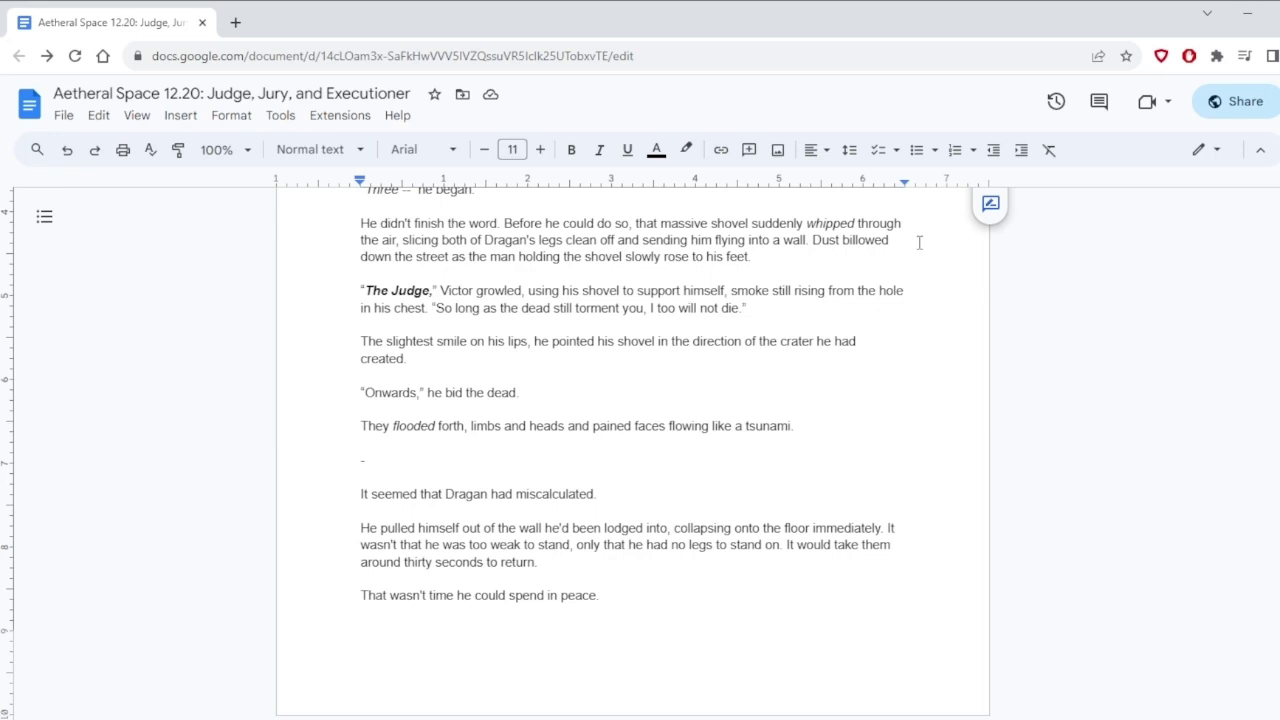
scroll(919, 242, down, 3)
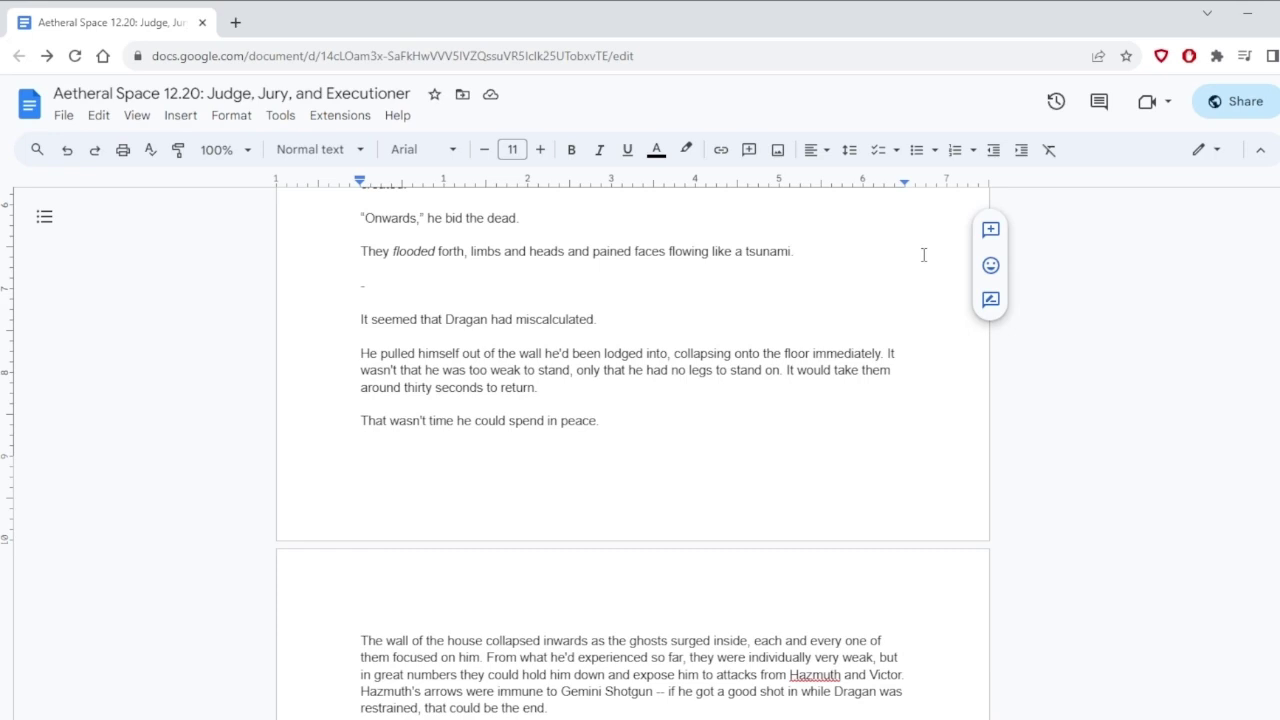
scroll(924, 255, down, 1)
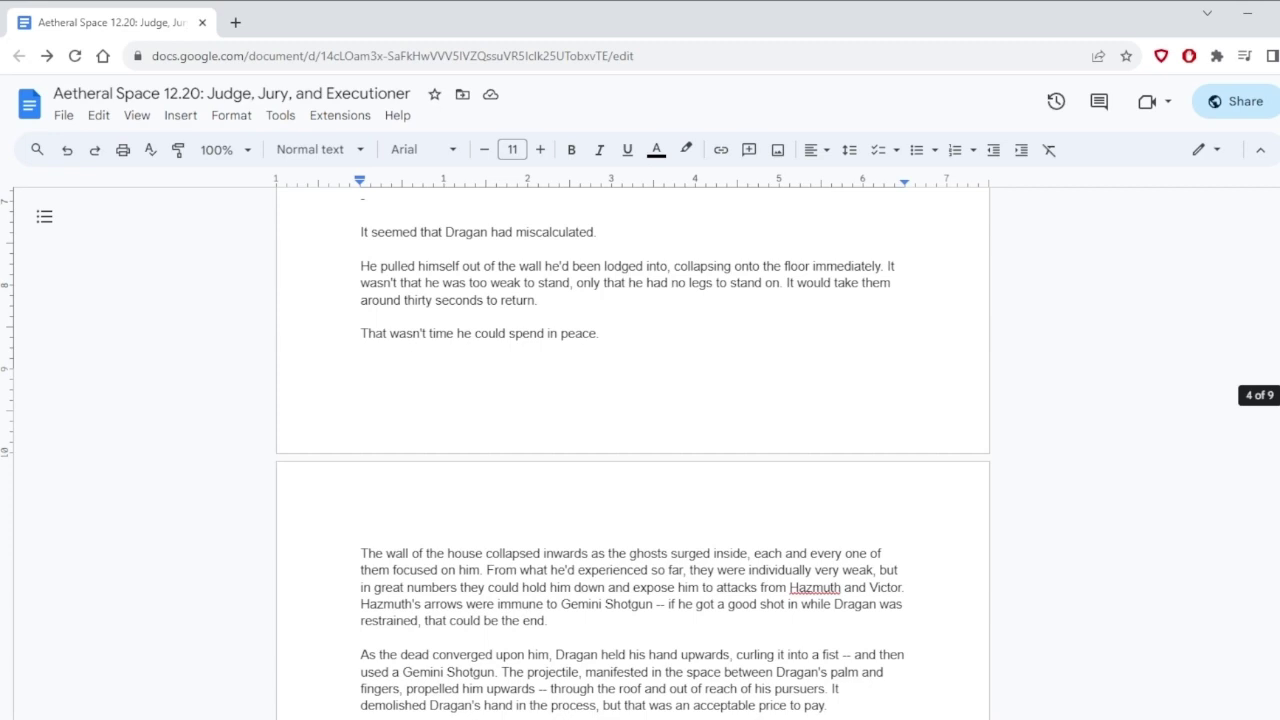
scroll(1186, 374, down, 1)
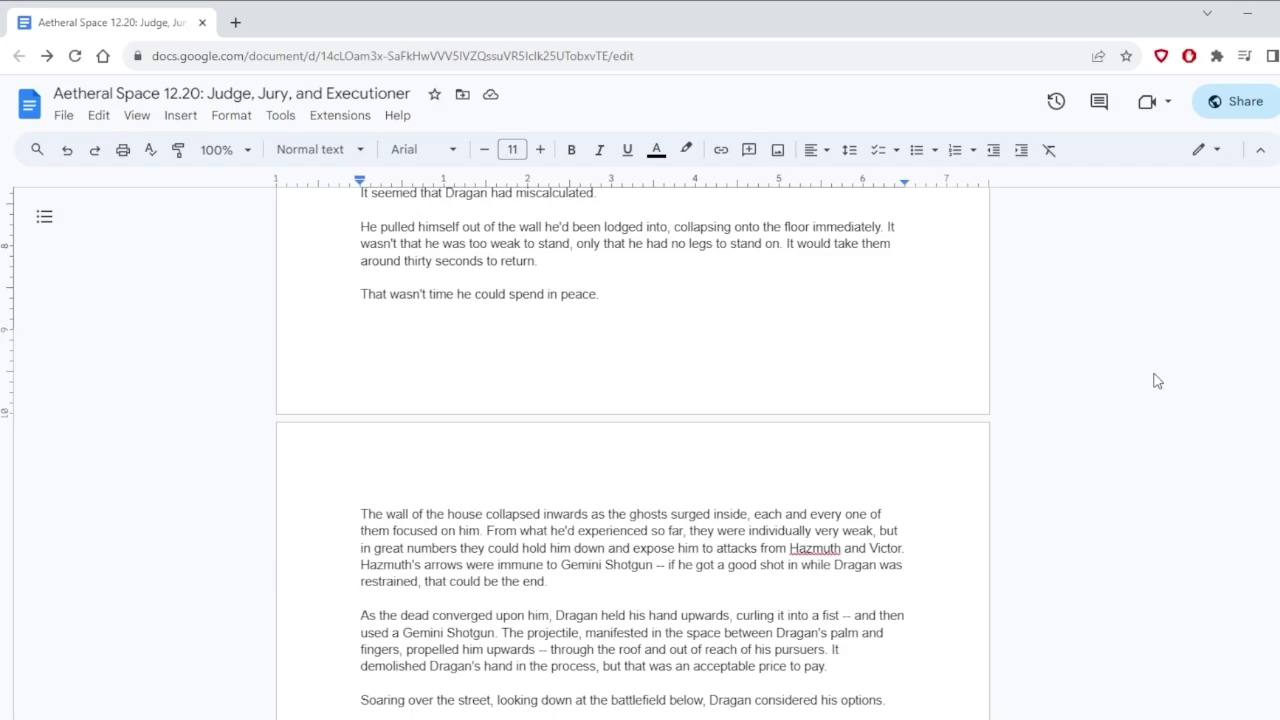
scroll(1157, 381, down, 3)
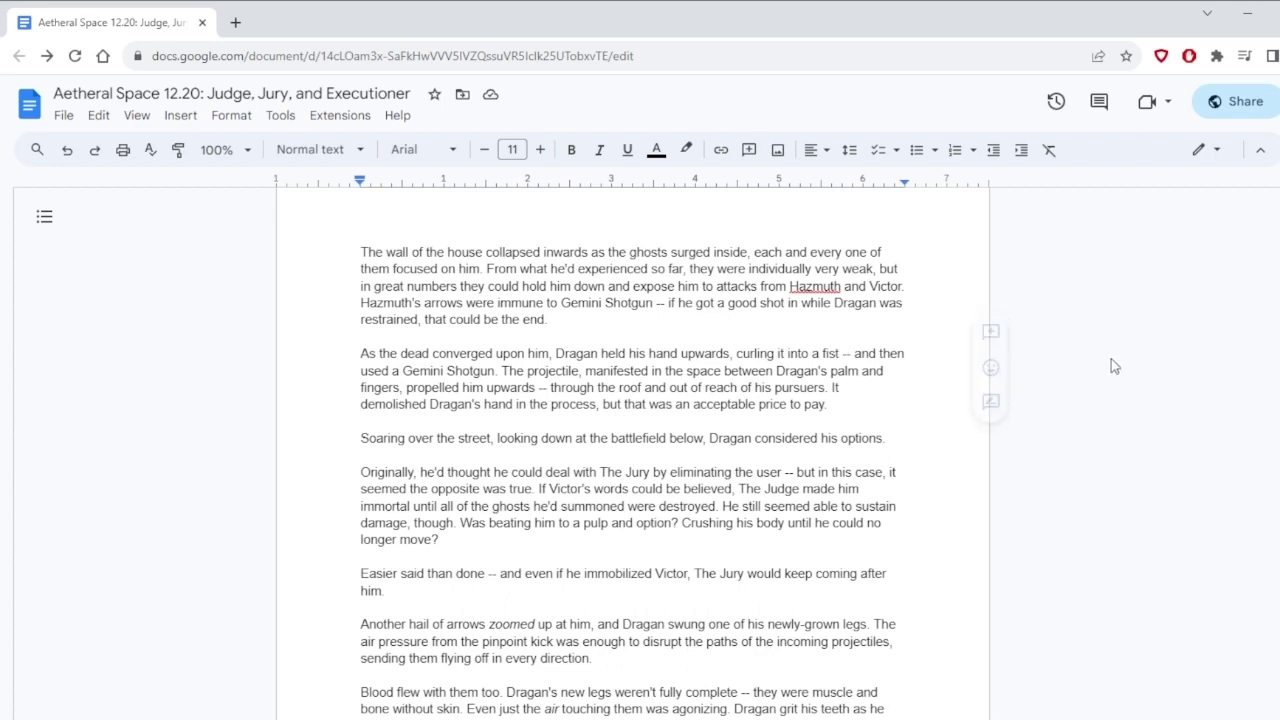
scroll(1112, 364, down, 2)
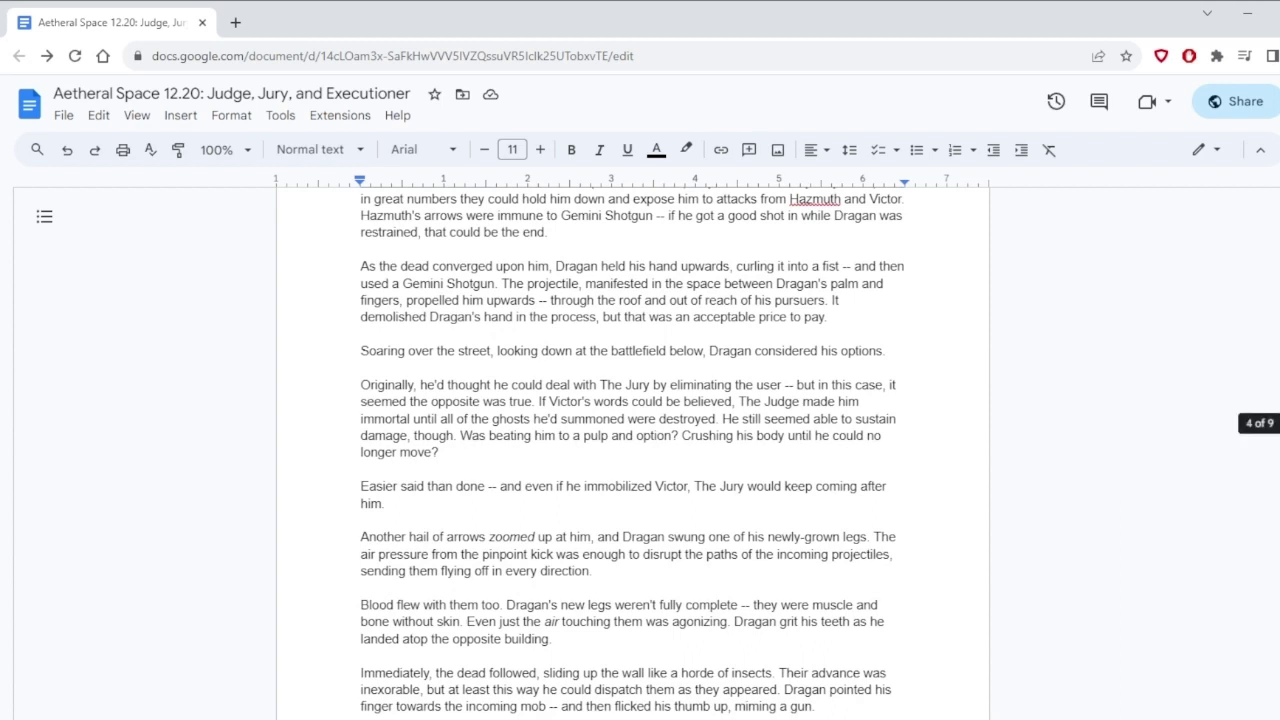
scroll(1194, 428, down, 1)
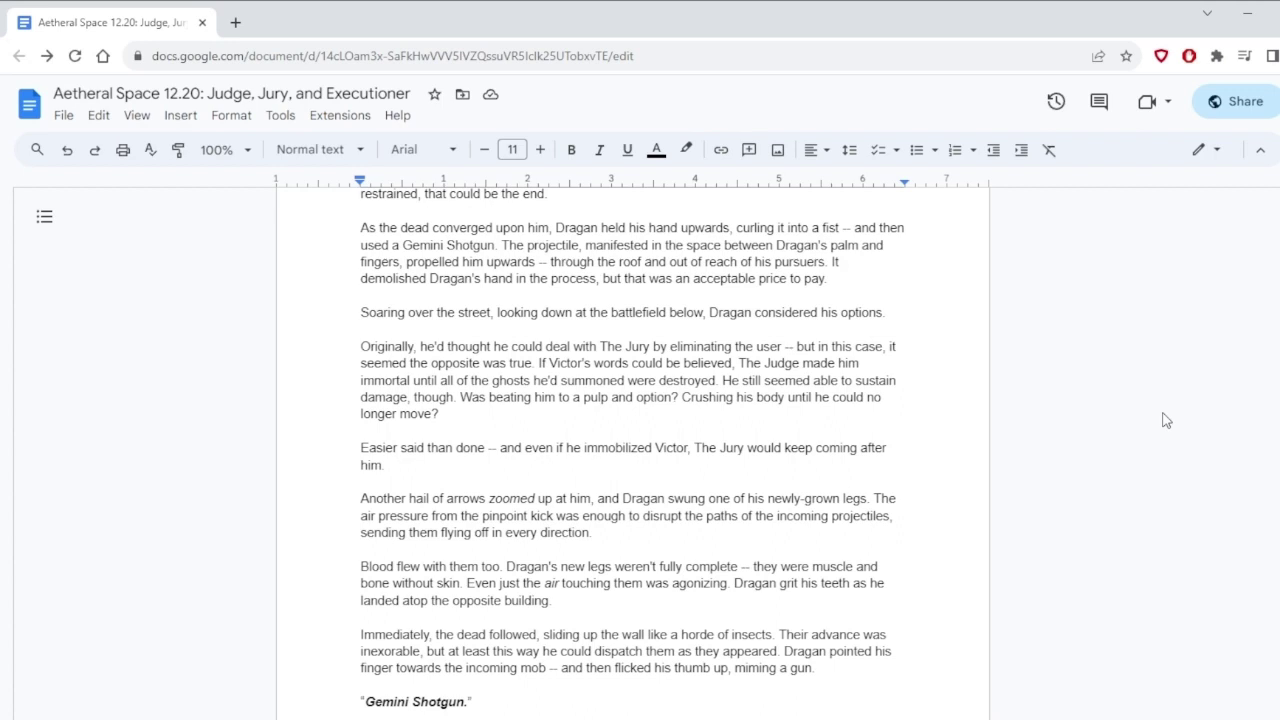
scroll(1166, 420, down, 2)
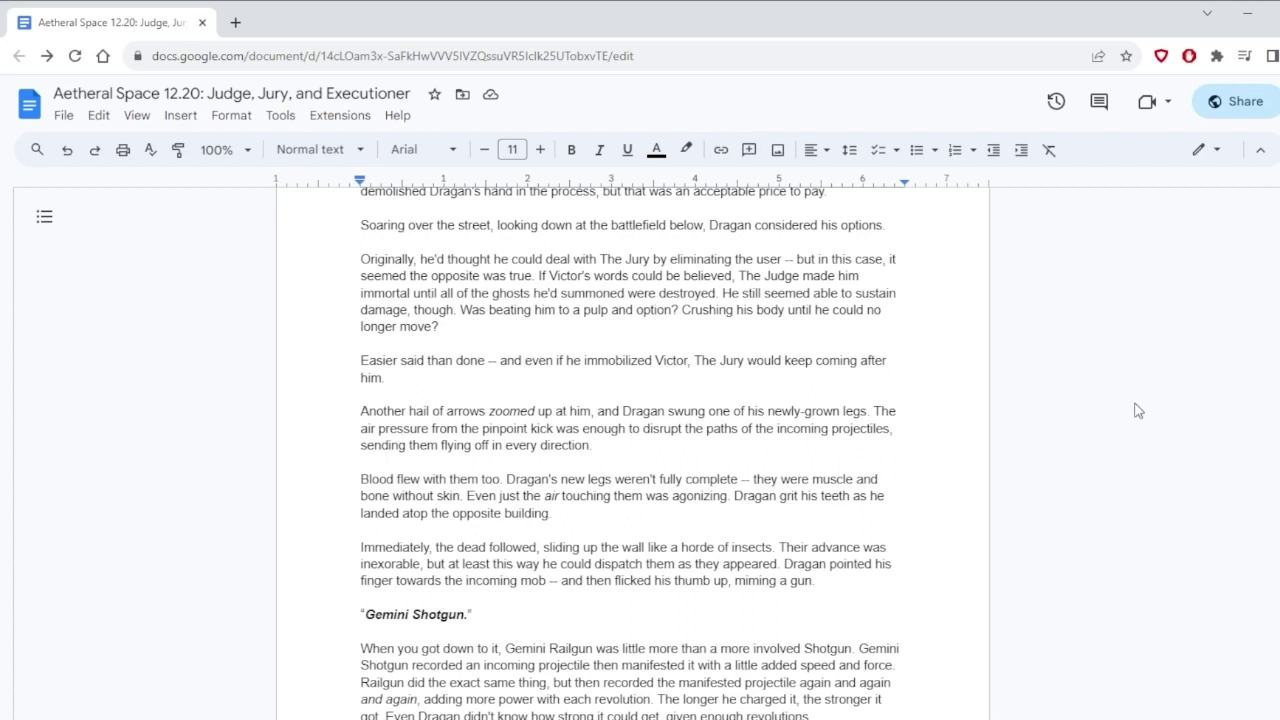
Step: Correct "and option" to "an option" in the question about beating Victor to a pulp
click(608, 310)
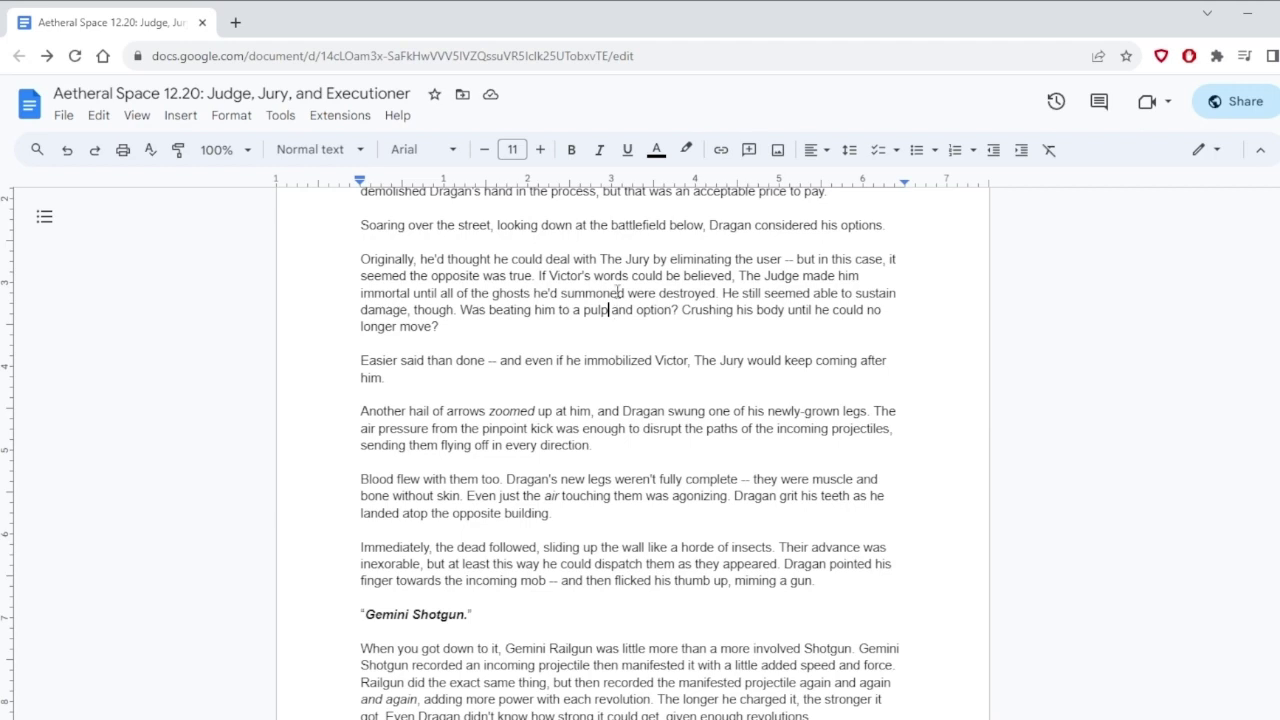
key(BackSpace)
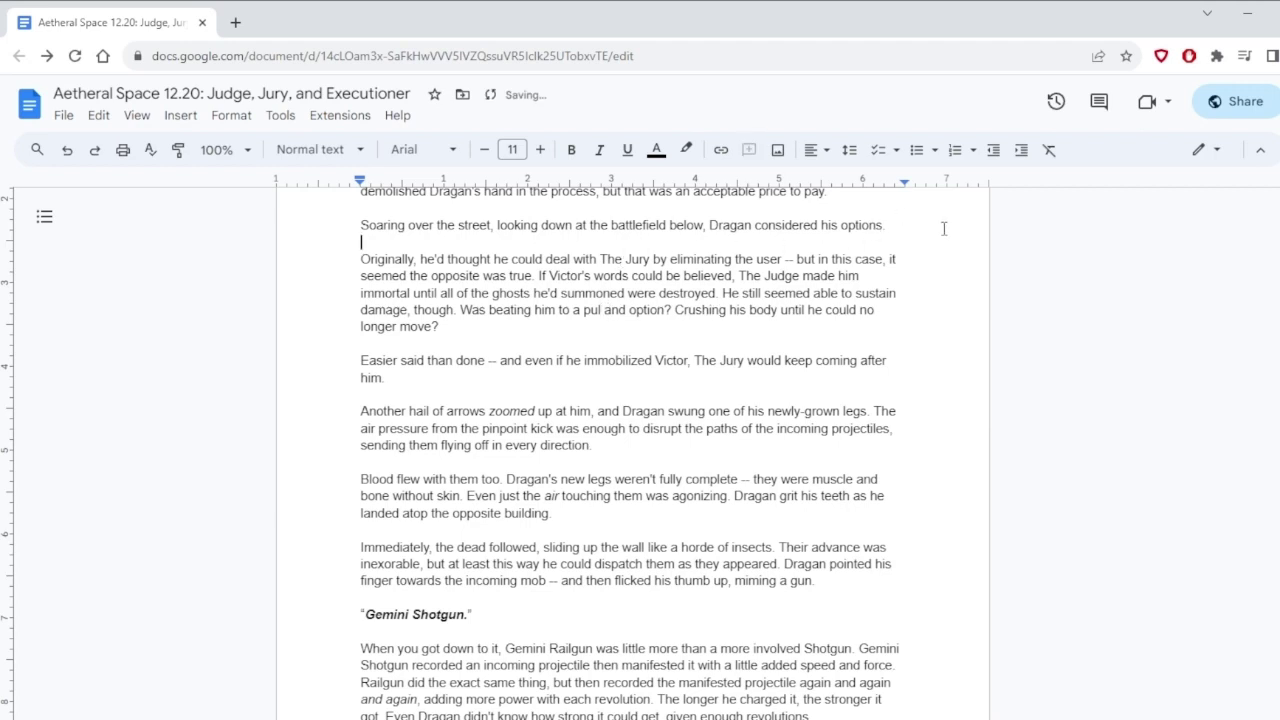
scroll(943, 228, down, 2)
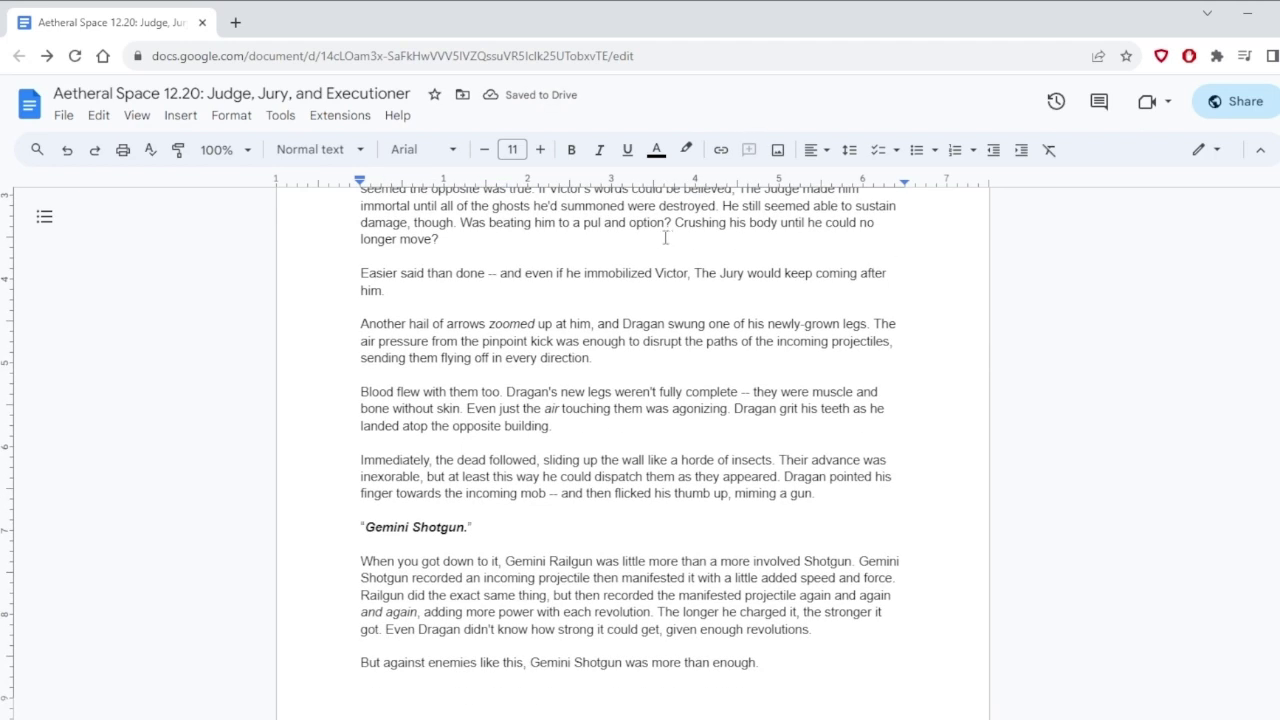
click(606, 223)
text(p)
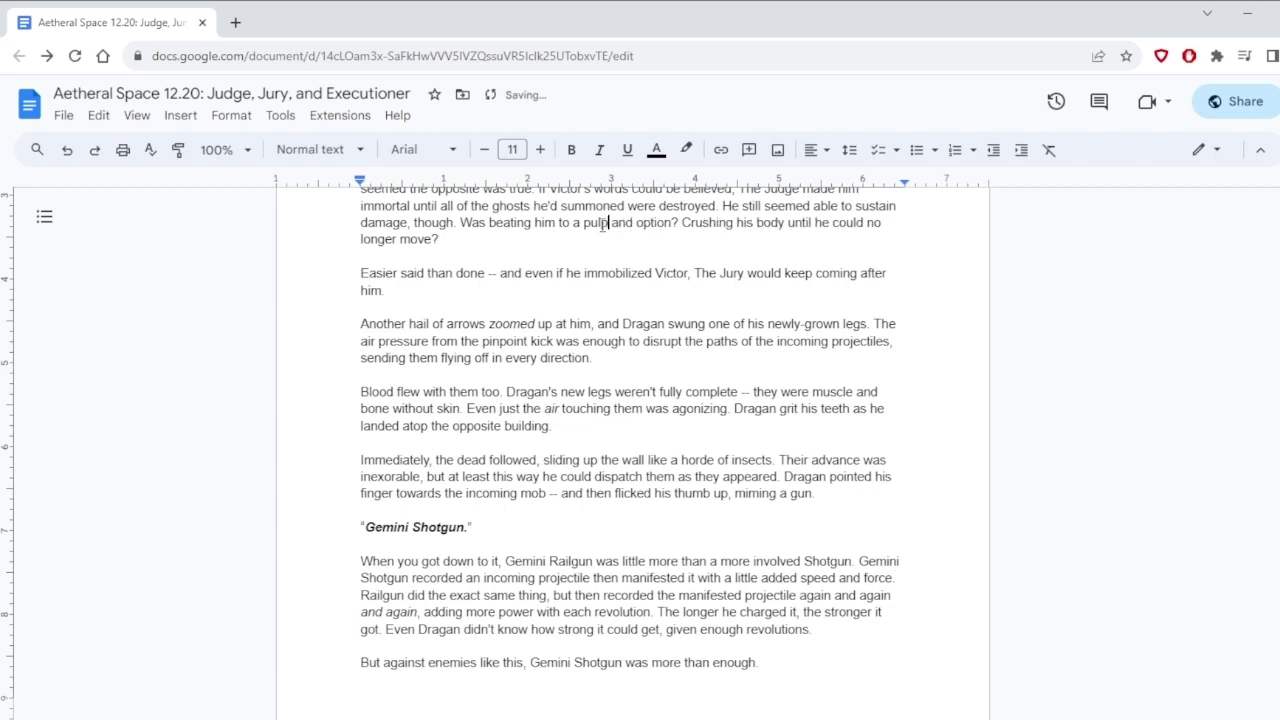
key(Right)
key(Right)
key(Right)
key(Delete)
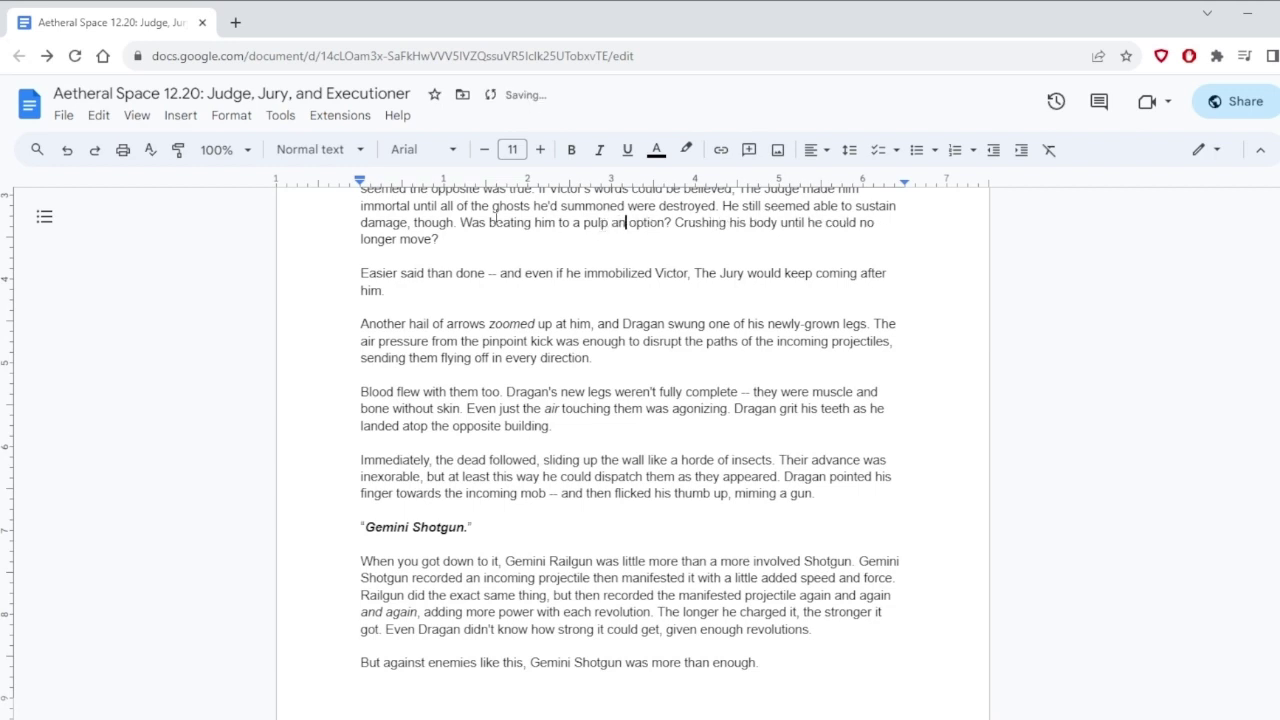
scroll(336, 220, up, 1)
click(335, 220)
Step: Remove "at him" after "zoomed up" in the sentence about another hail of arrows
scroll(334, 220, down, 1)
drag(596, 324, 556, 324)
key(BackSpace)
click(628, 274)
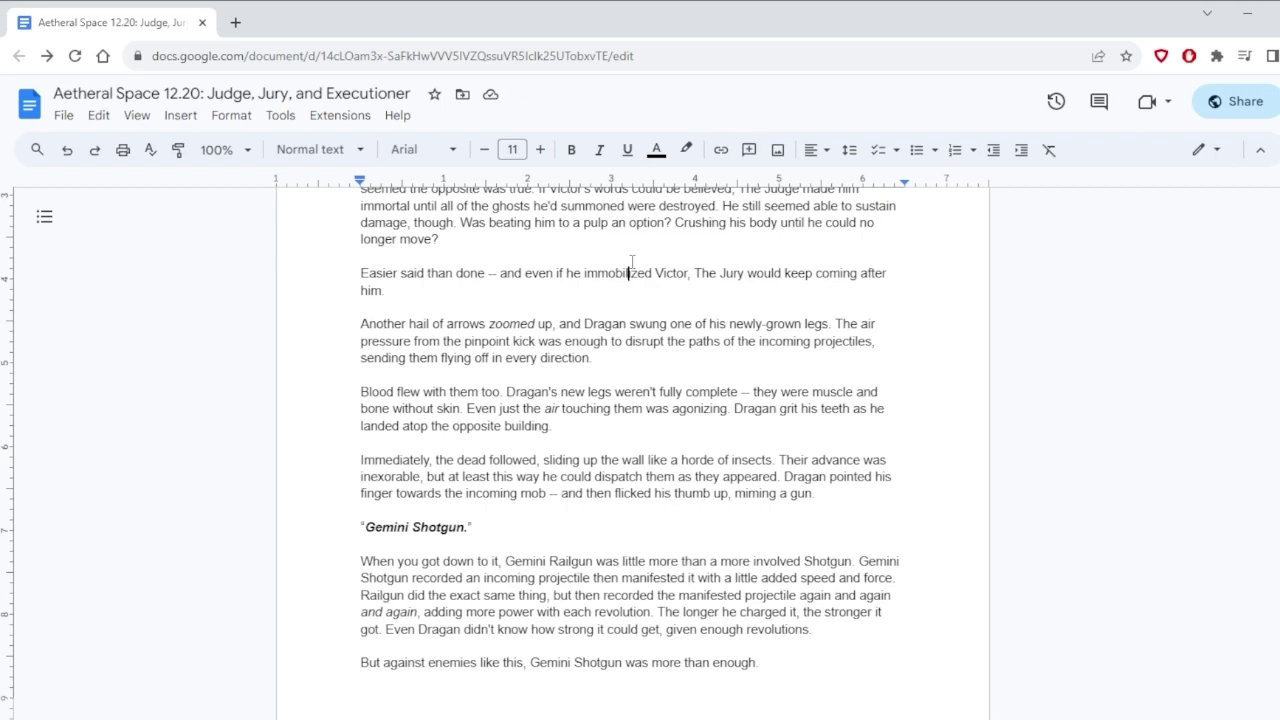
Step: Add ", after all" following "fully complete" in the sentence about Dragan's new legs
scroll(911, 267, down, 3)
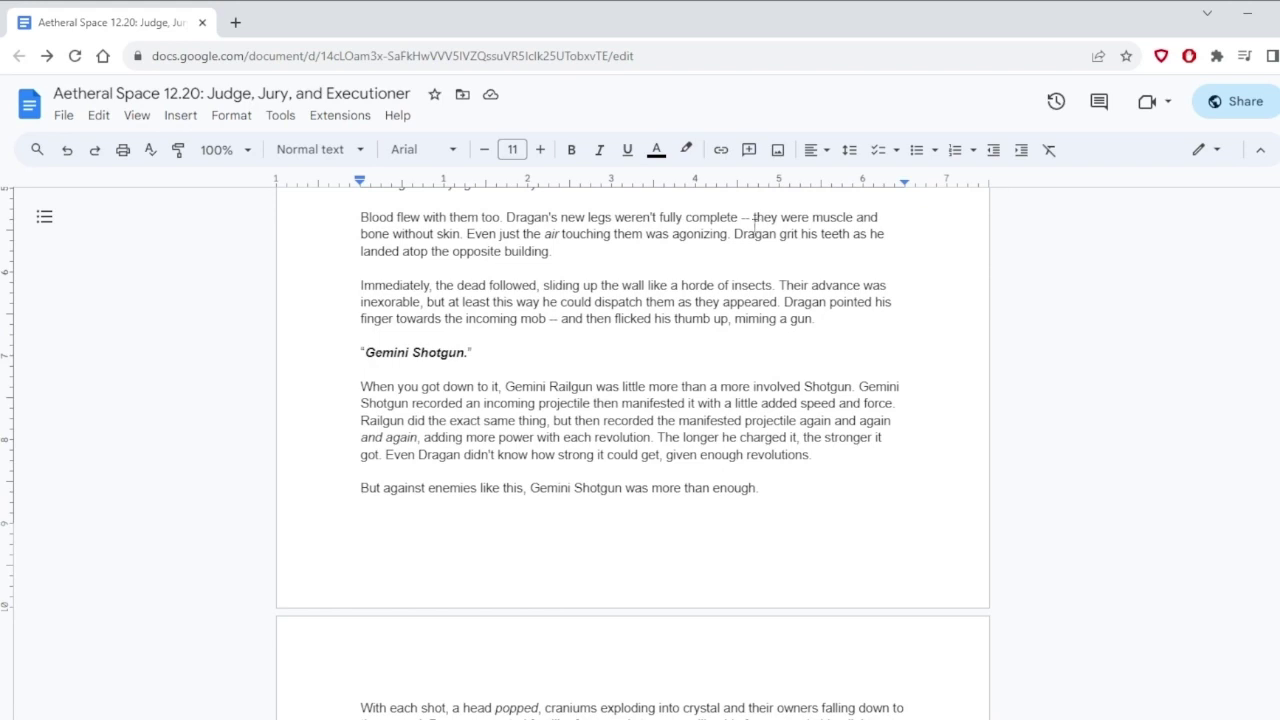
click(740, 217)
text(, after )
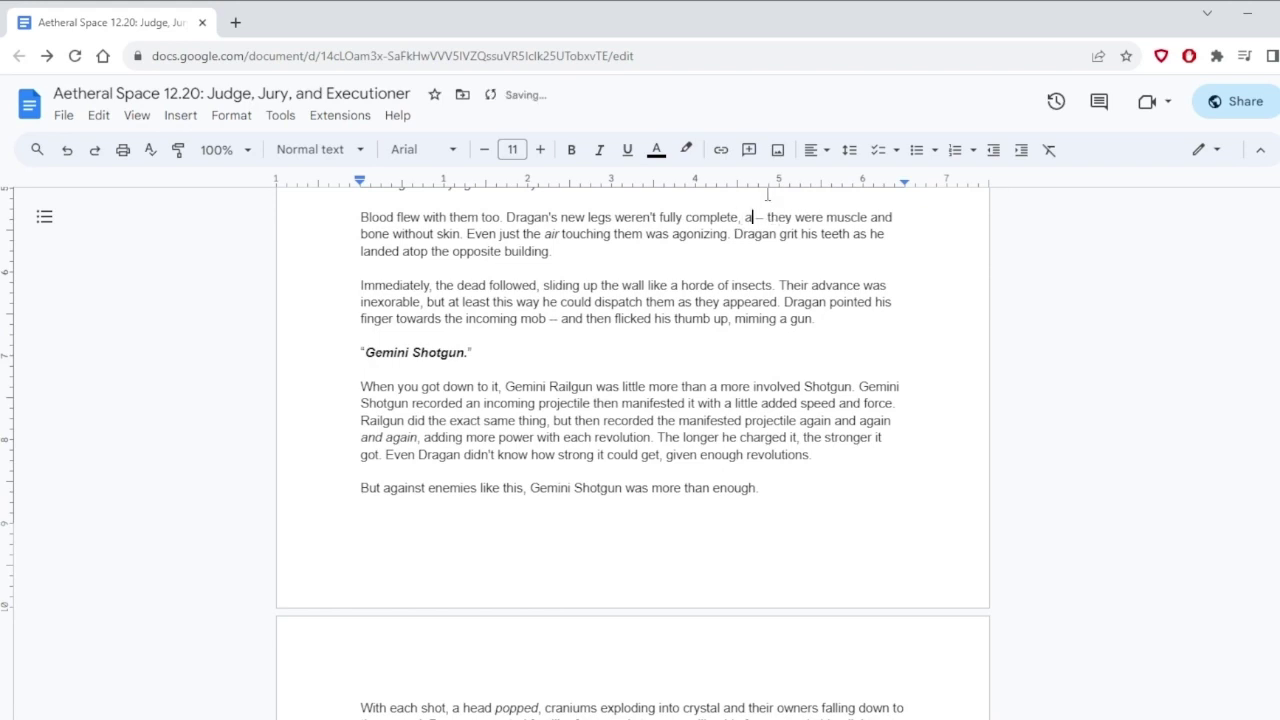
text(all)
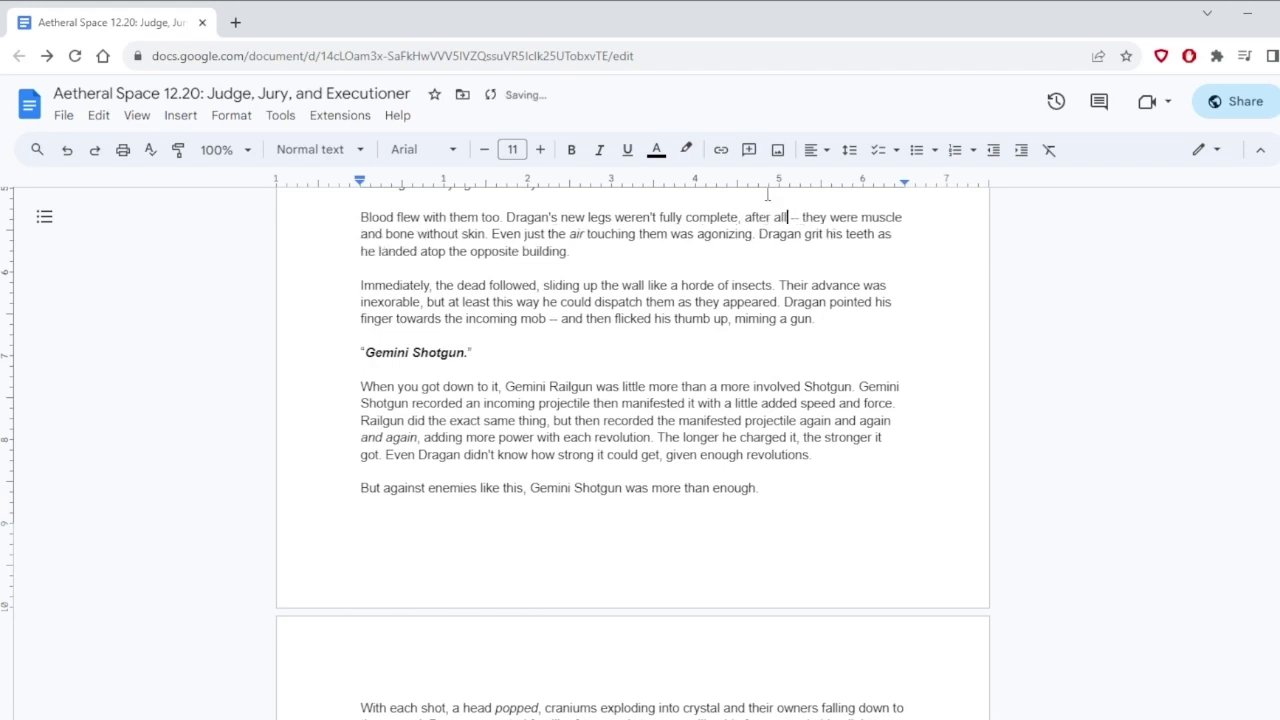
click(350, 216)
Step: Replace "revolutions" with "time" after "given enough" at the end of the Gemini Railgun explanation
scroll(350, 215, down, 1)
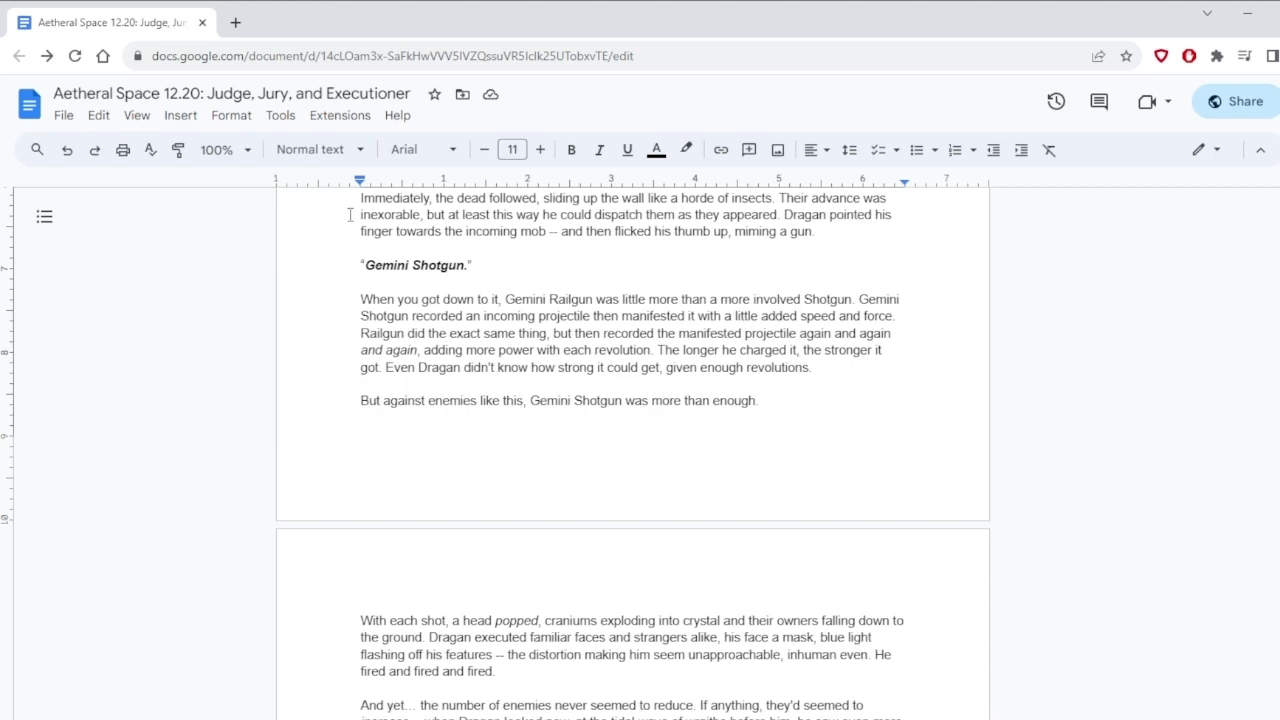
scroll(350, 215, down, 1)
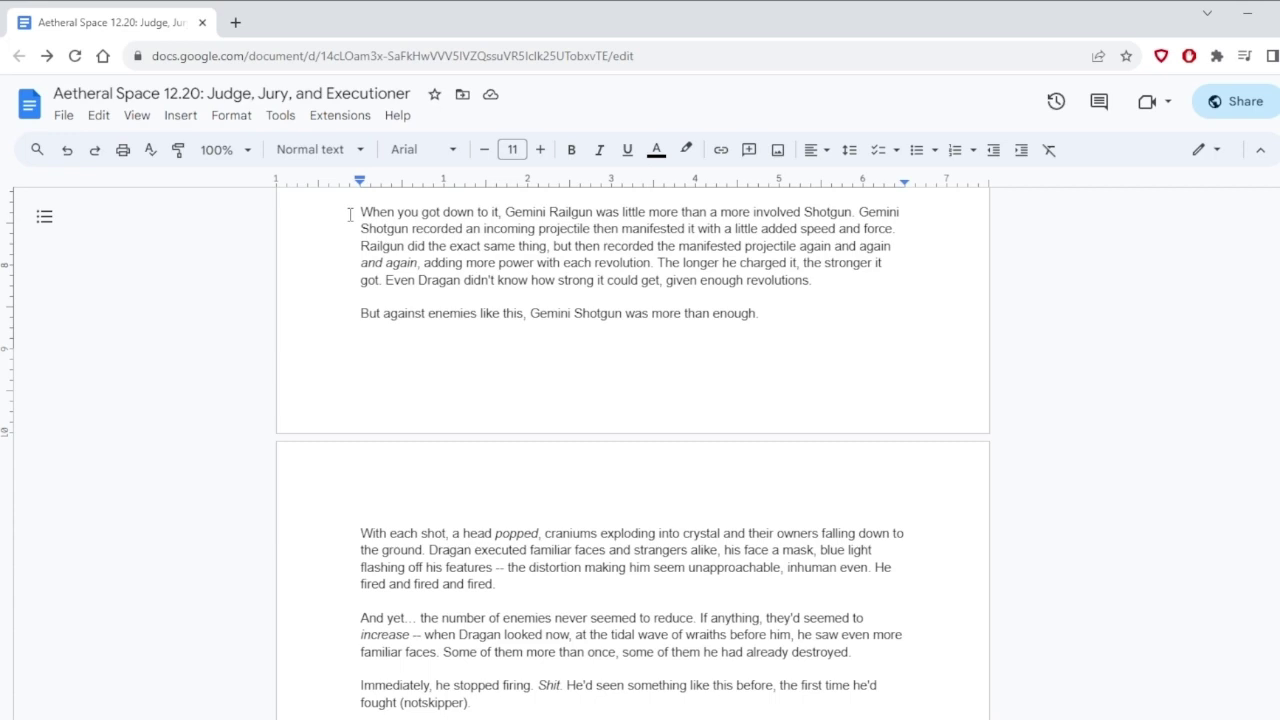
double_click(763, 281)
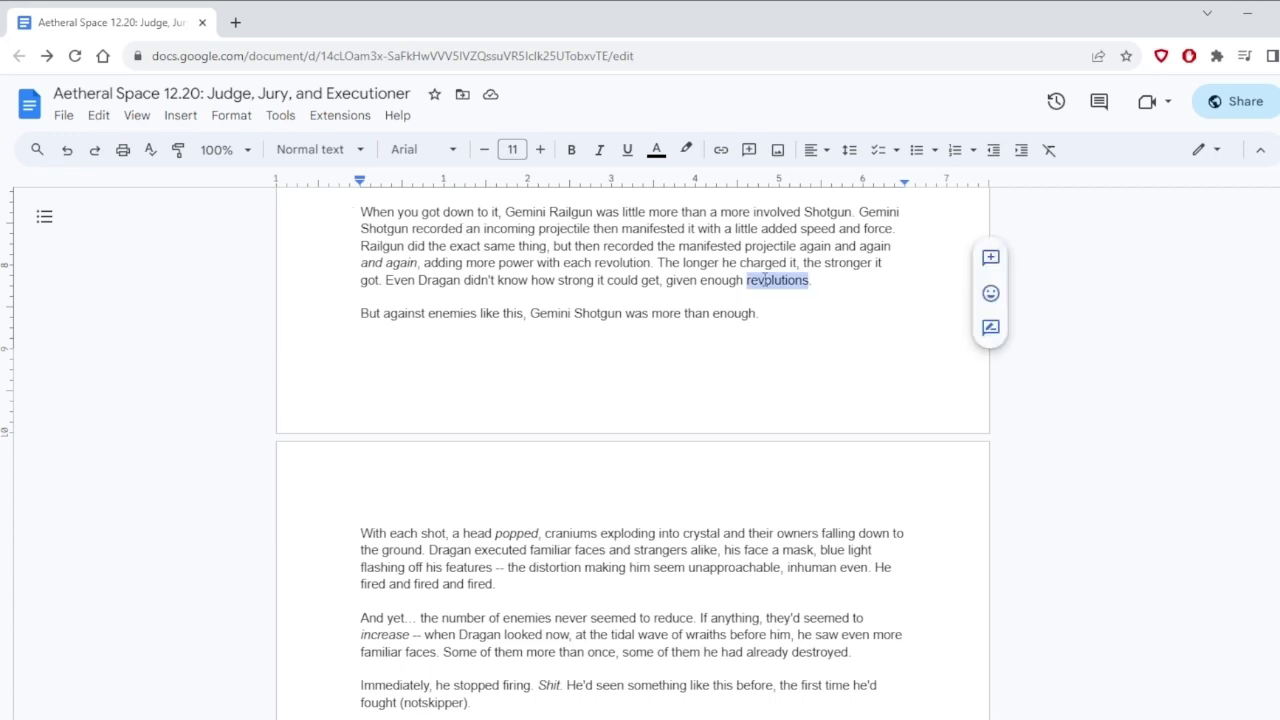
text(time)
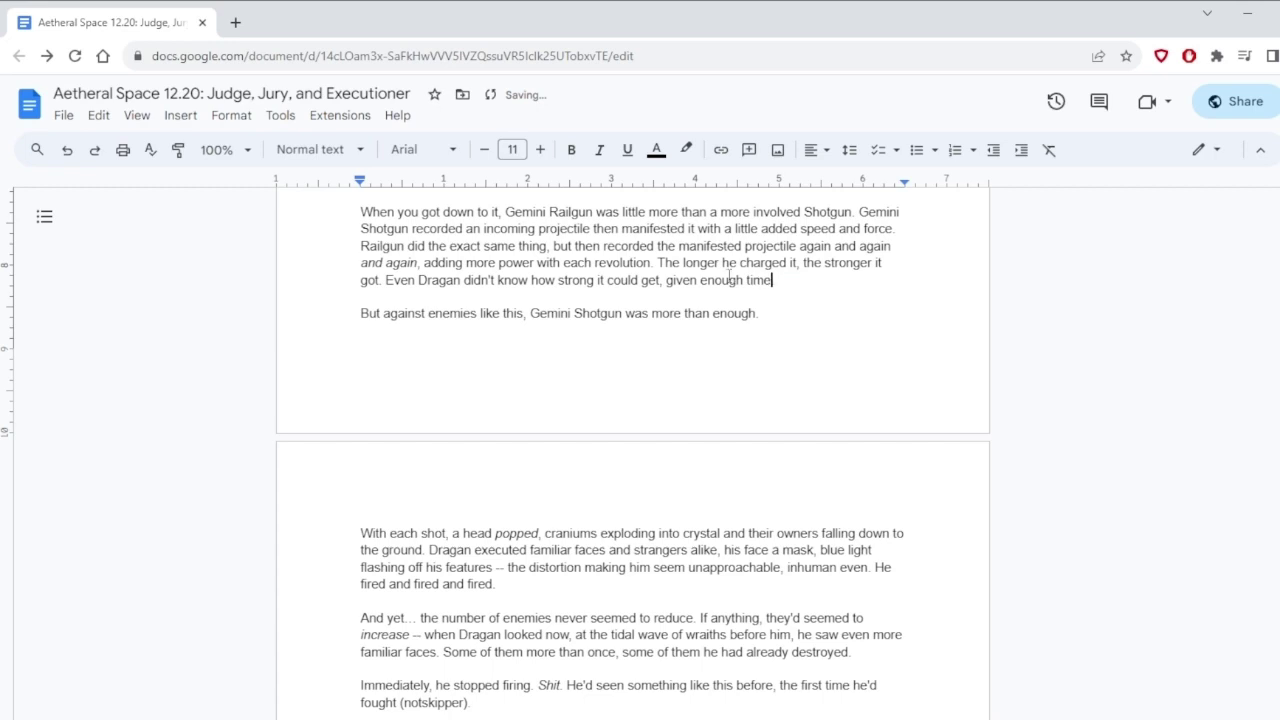
text(.)
click(334, 241)
Step: Delete ", the first time he'd fought (notskipper)" so the sentence before "An Aether glitch" ends at "before."
scroll(333, 240, down, 3)
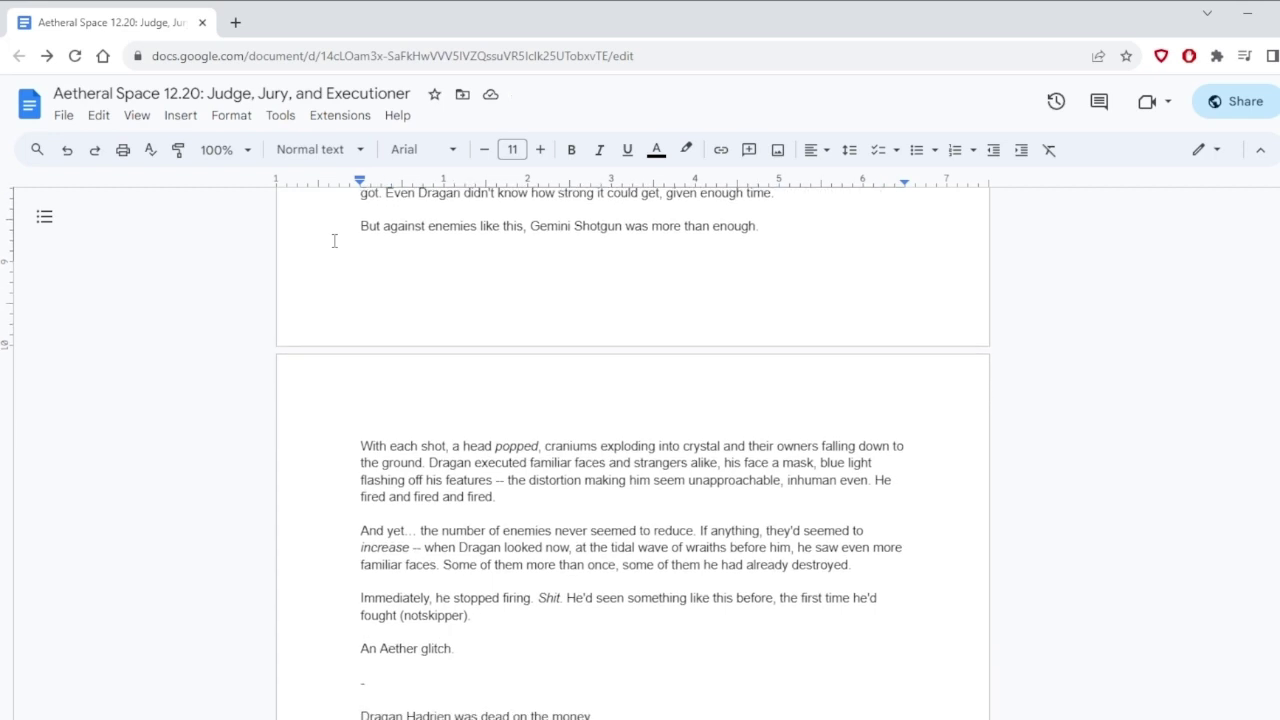
scroll(300, 233, down, 2)
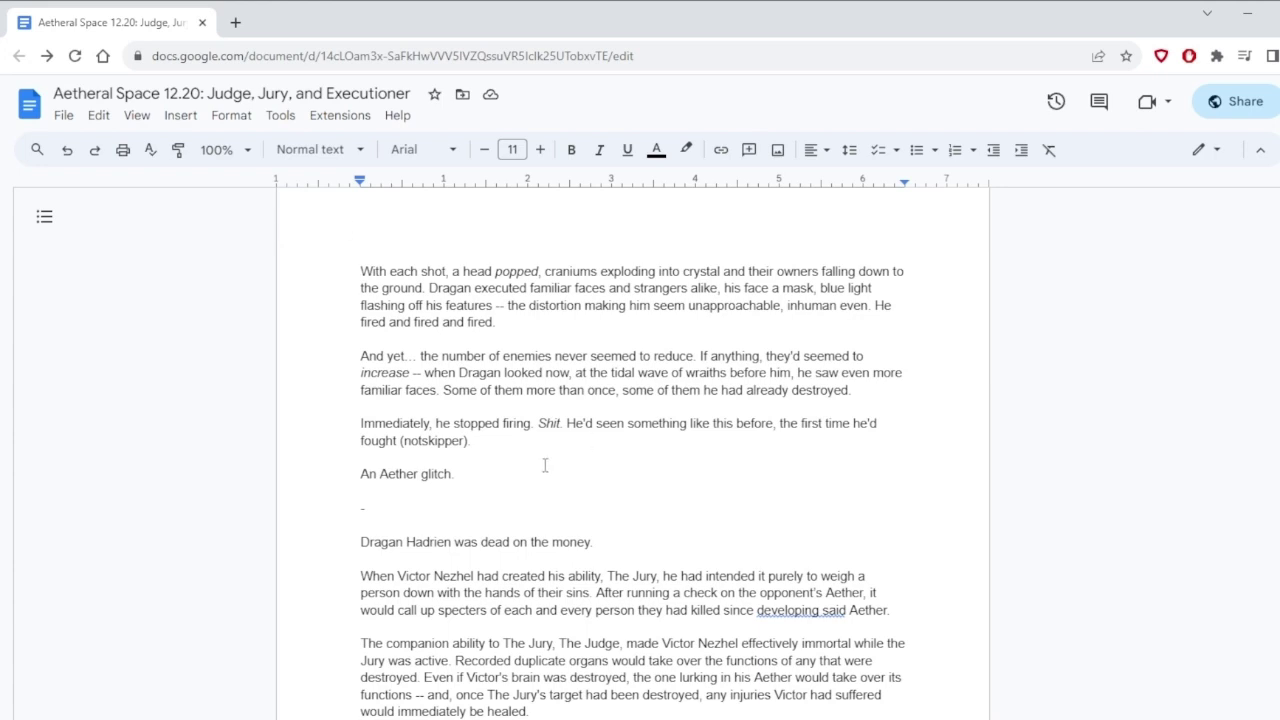
drag(508, 440, 773, 432)
key(BackSpace)
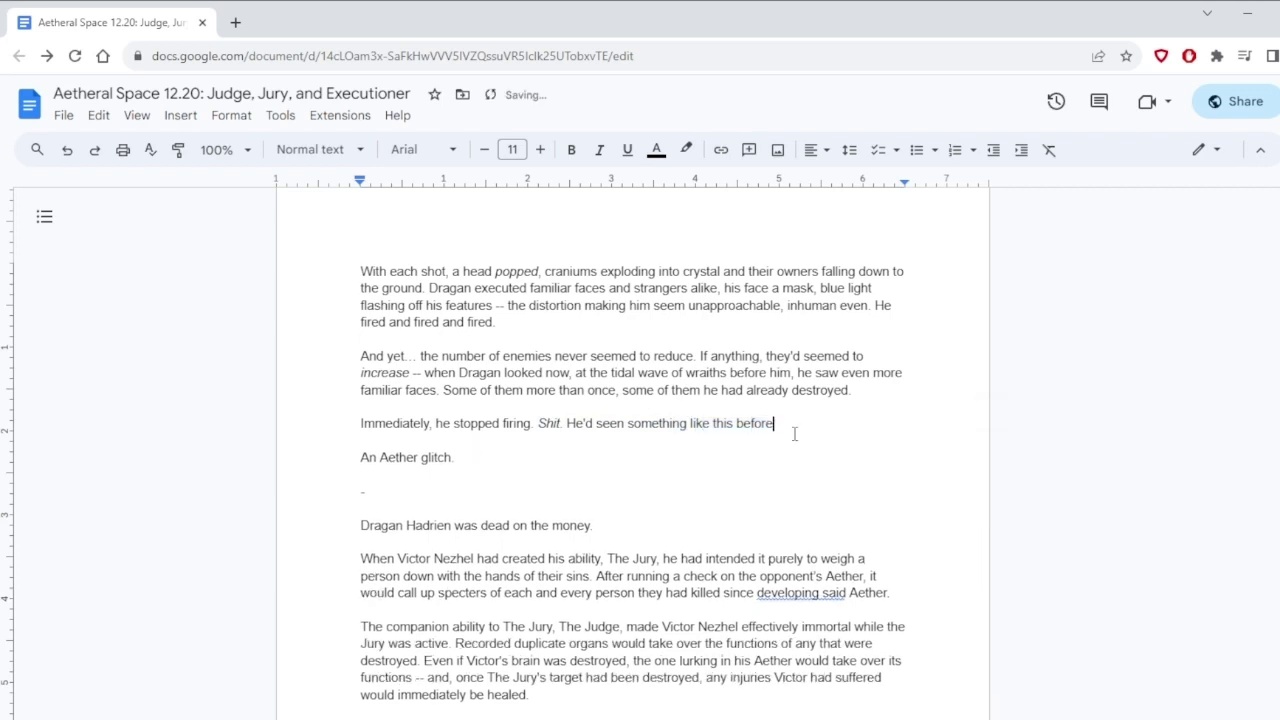
click(845, 406)
click(330, 262)
Step: Insert "remotely" before "take over the functions" in the paragraph describing The Judge's duplicate organs
scroll(342, 258, down, 1)
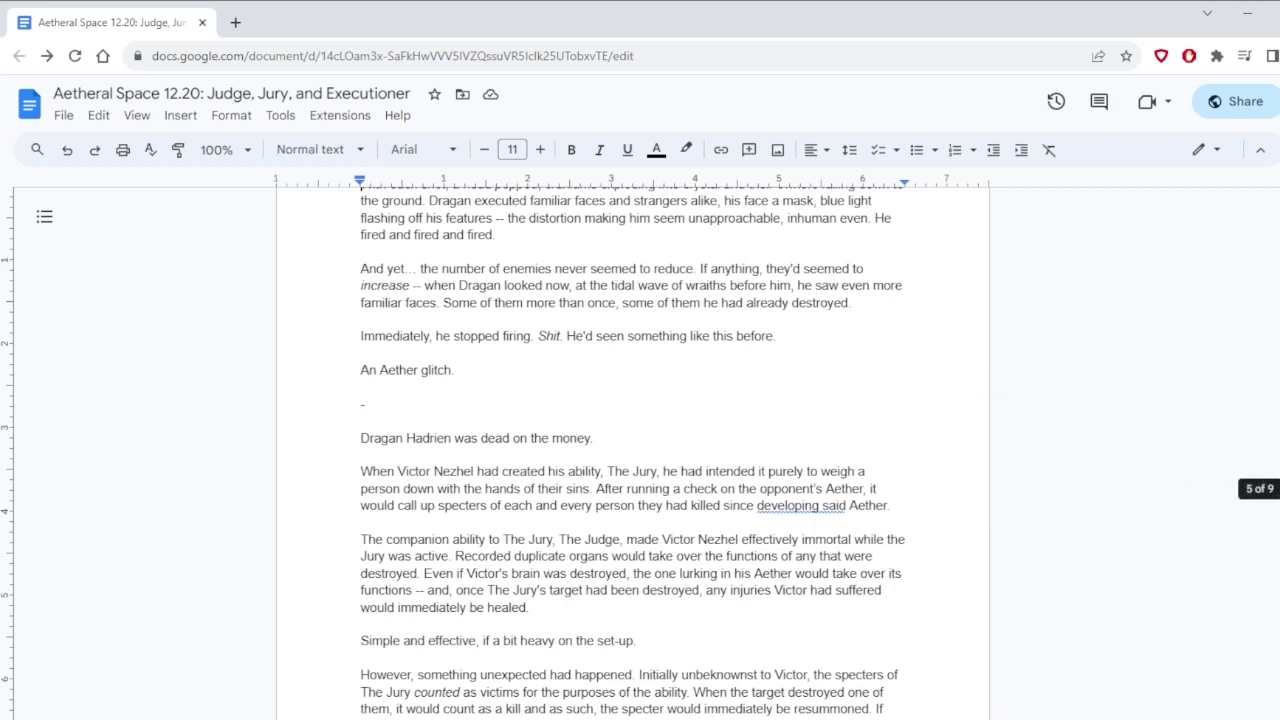
scroll(917, 363, down, 3)
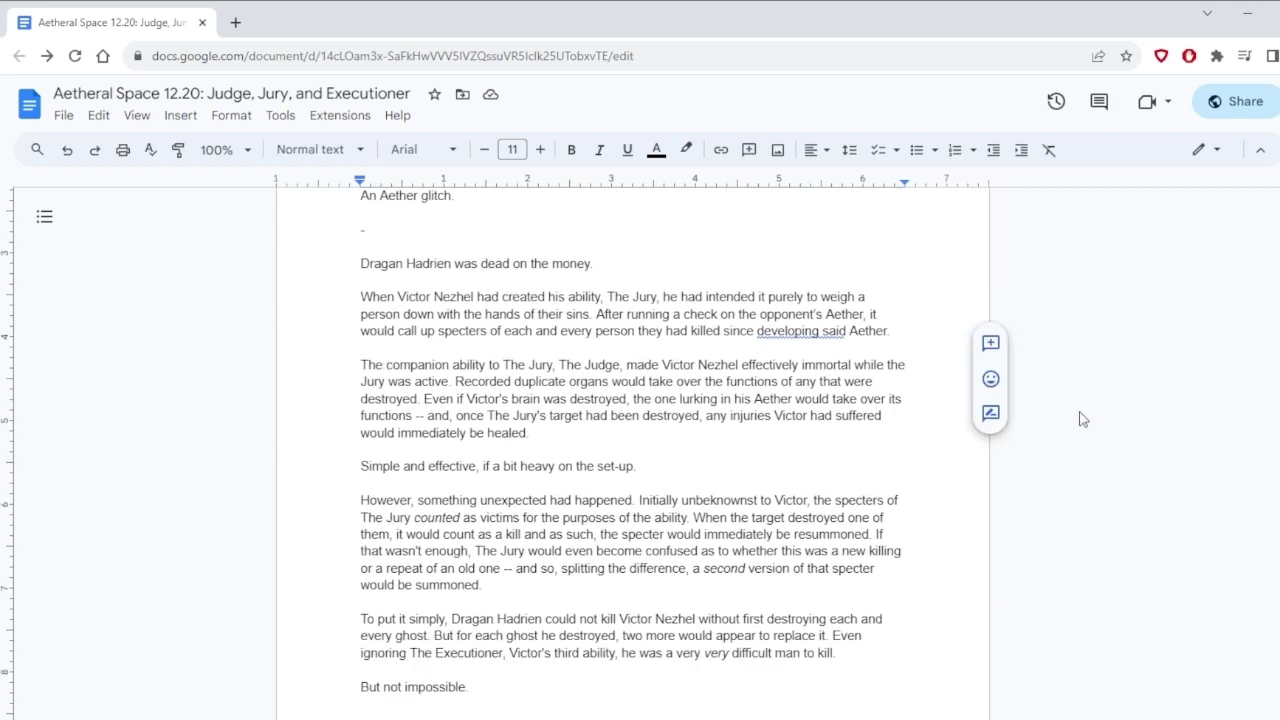
scroll(1274, 491, down, 1)
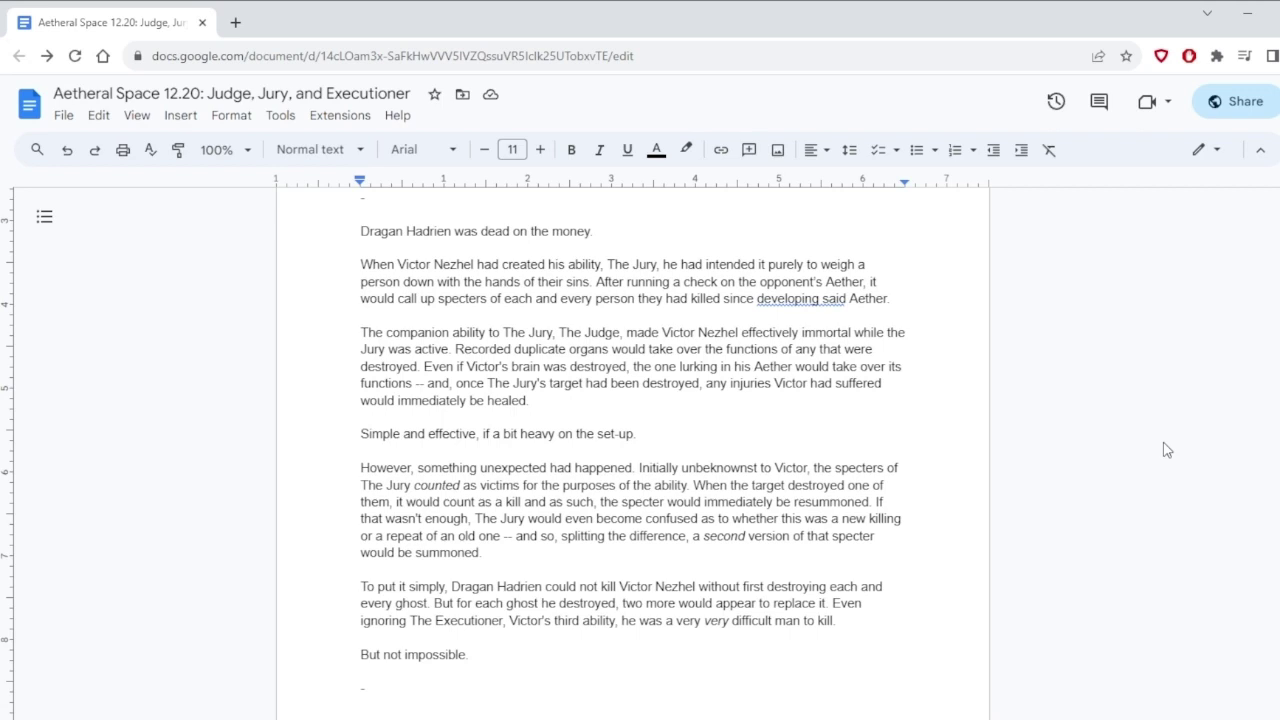
click(646, 349)
text(remotely)
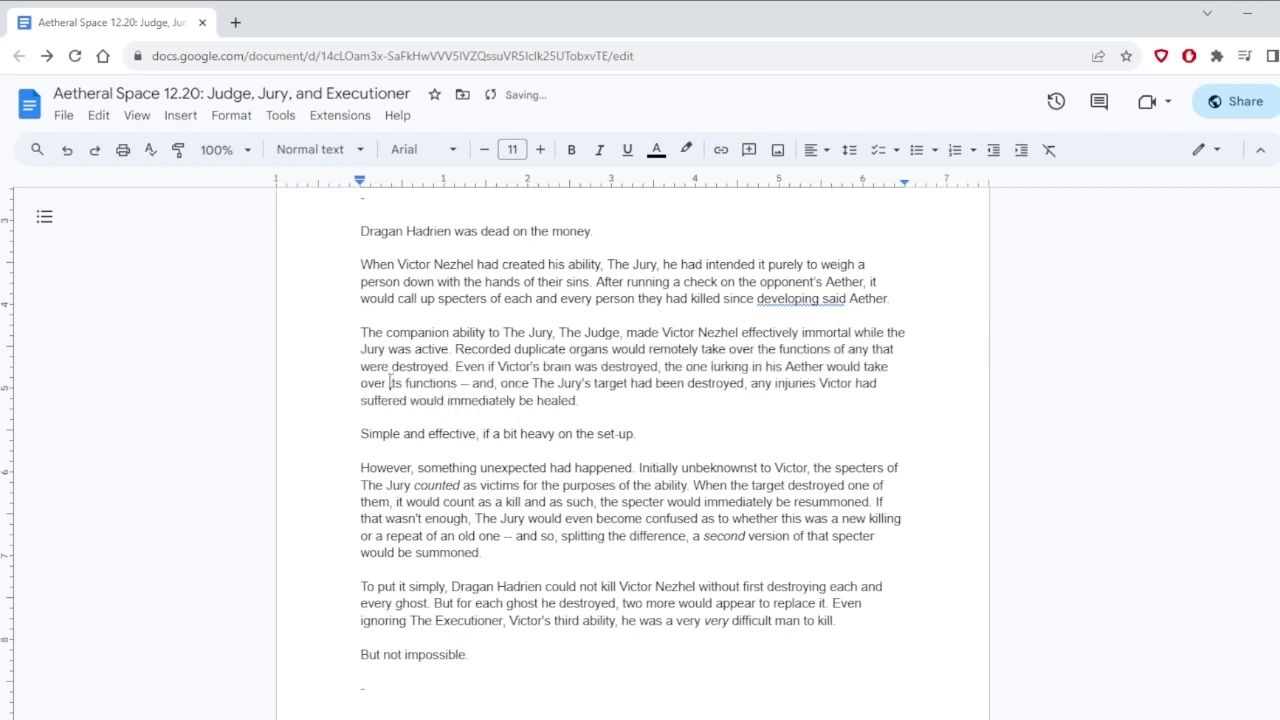
Step: Replace "its functions" with "for it" in the sentence about Victor's destroyed brain
drag(389, 383, 457, 383)
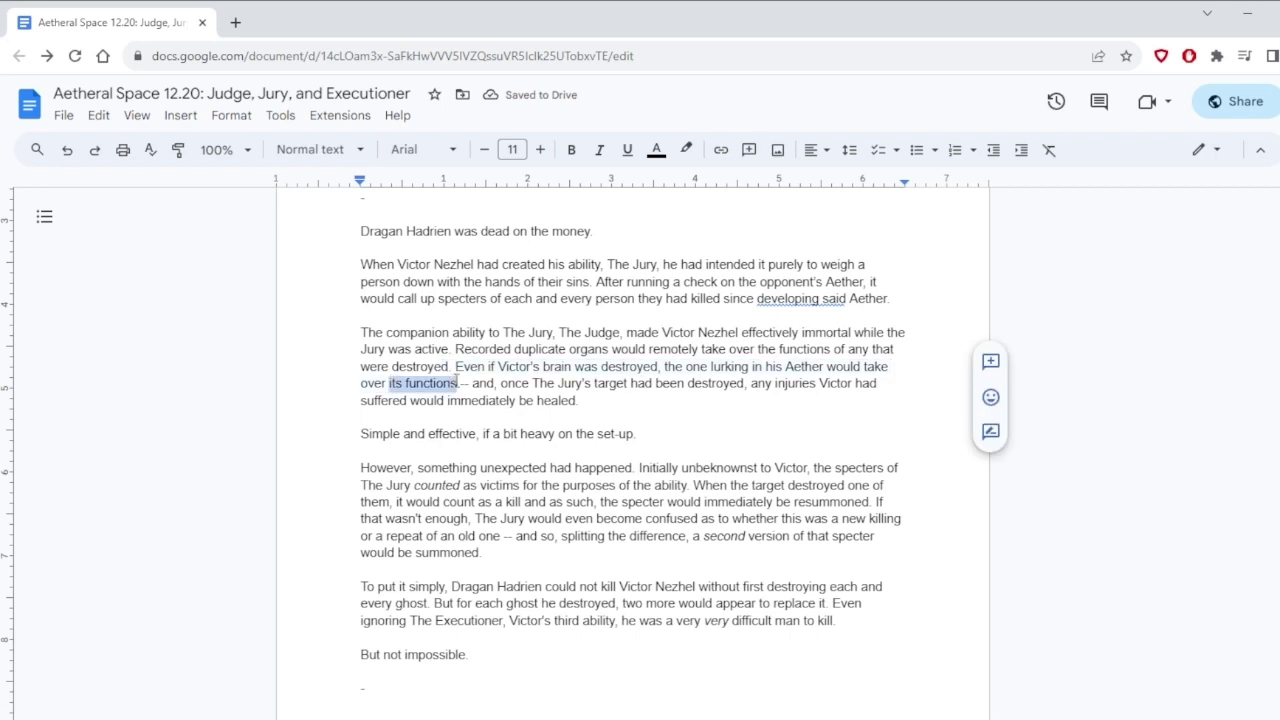
text(for it)
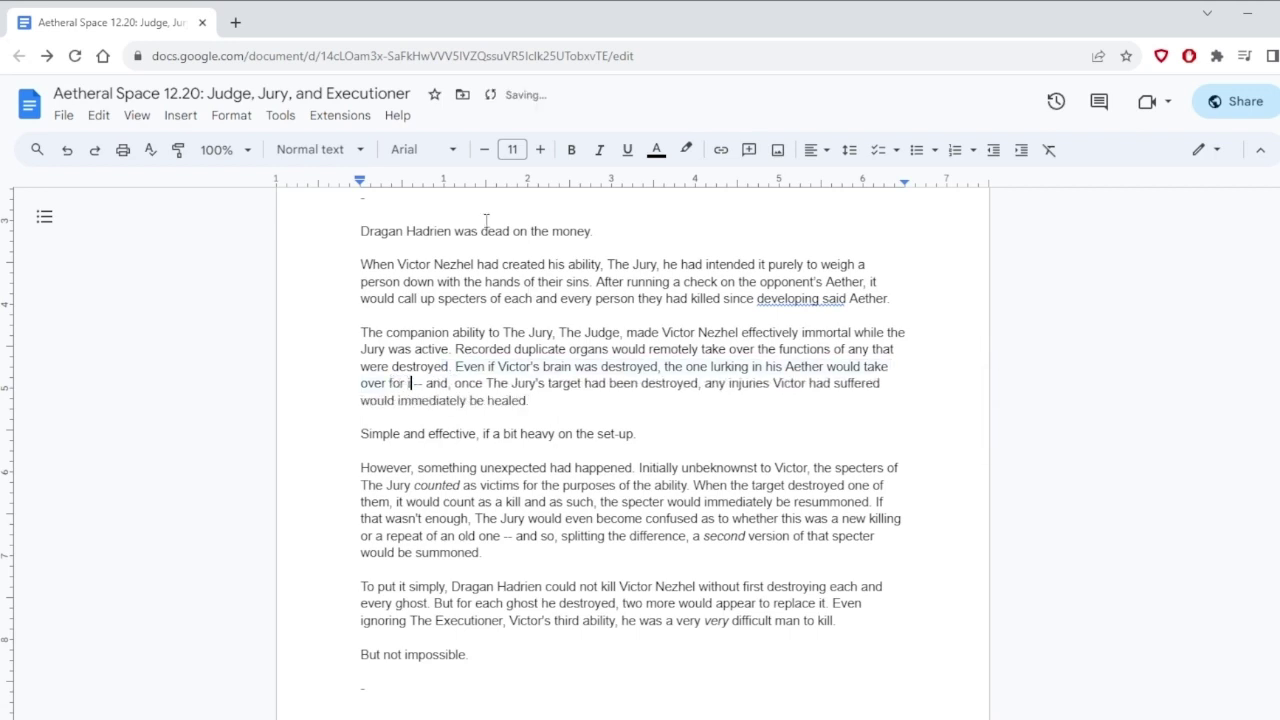
key(Up)
key(Up)
key(Up)
key(Up)
key(Up)
key(End)
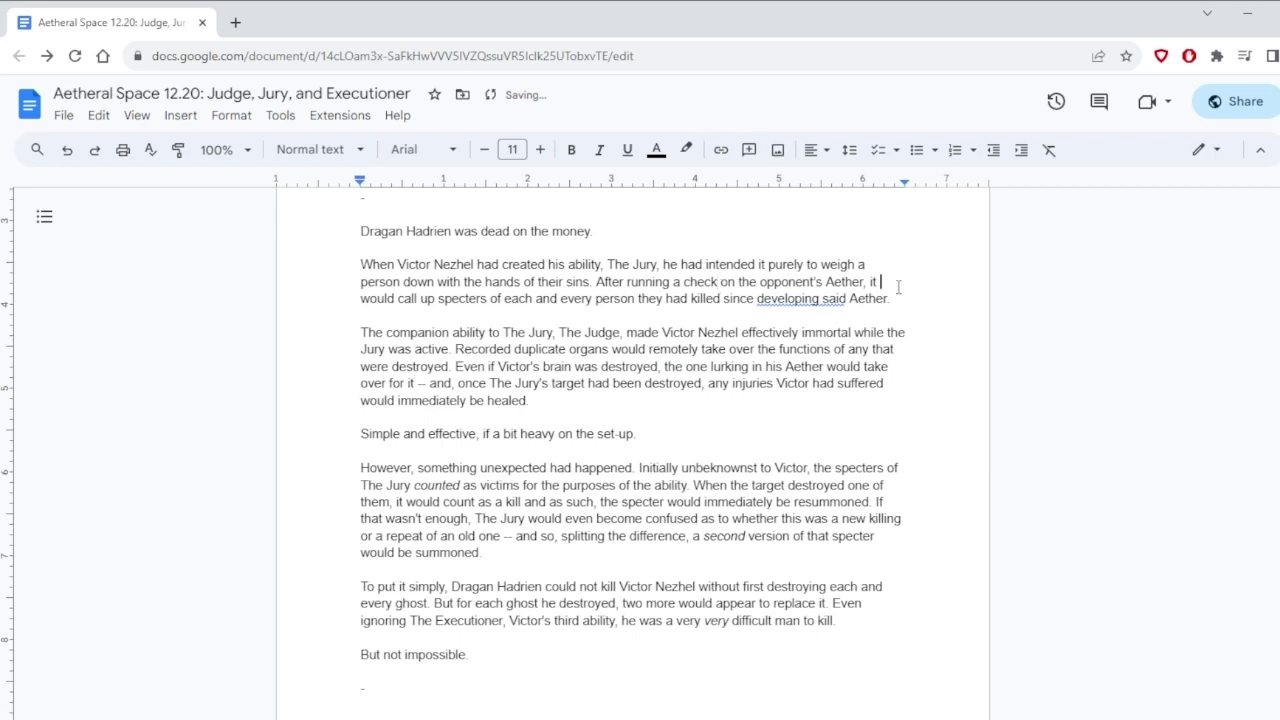
Step: Read through the explanation of The Jury's duplicating specters and on to the section with the tower of ghosts
scroll(934, 295, down, 1)
scroll(934, 295, down, 2)
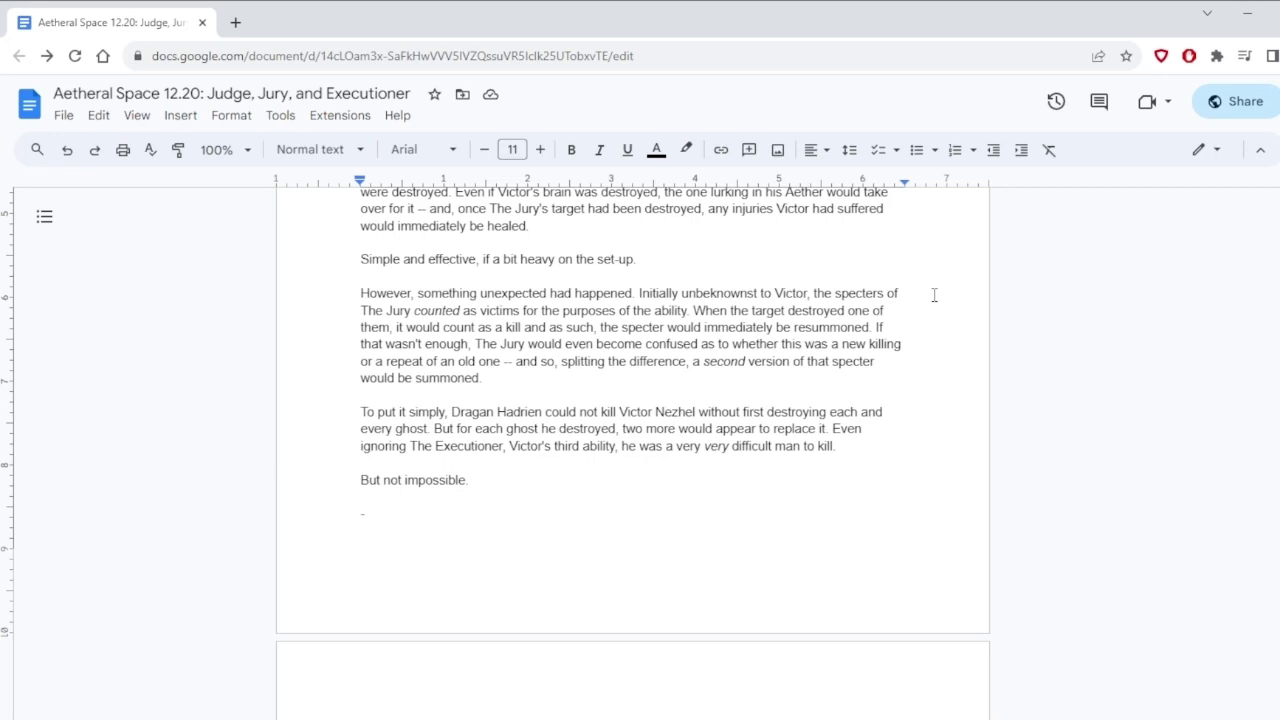
scroll(936, 295, down, 5)
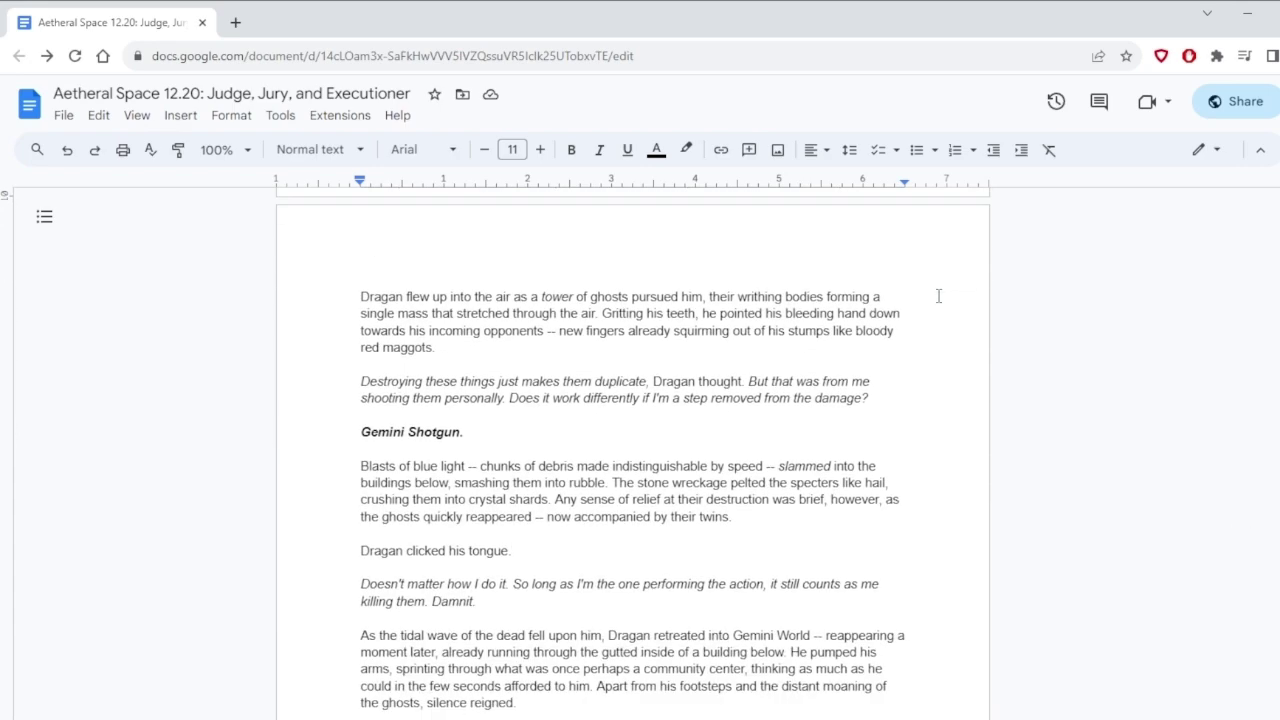
scroll(937, 337, up, 2)
scroll(937, 337, down, 2)
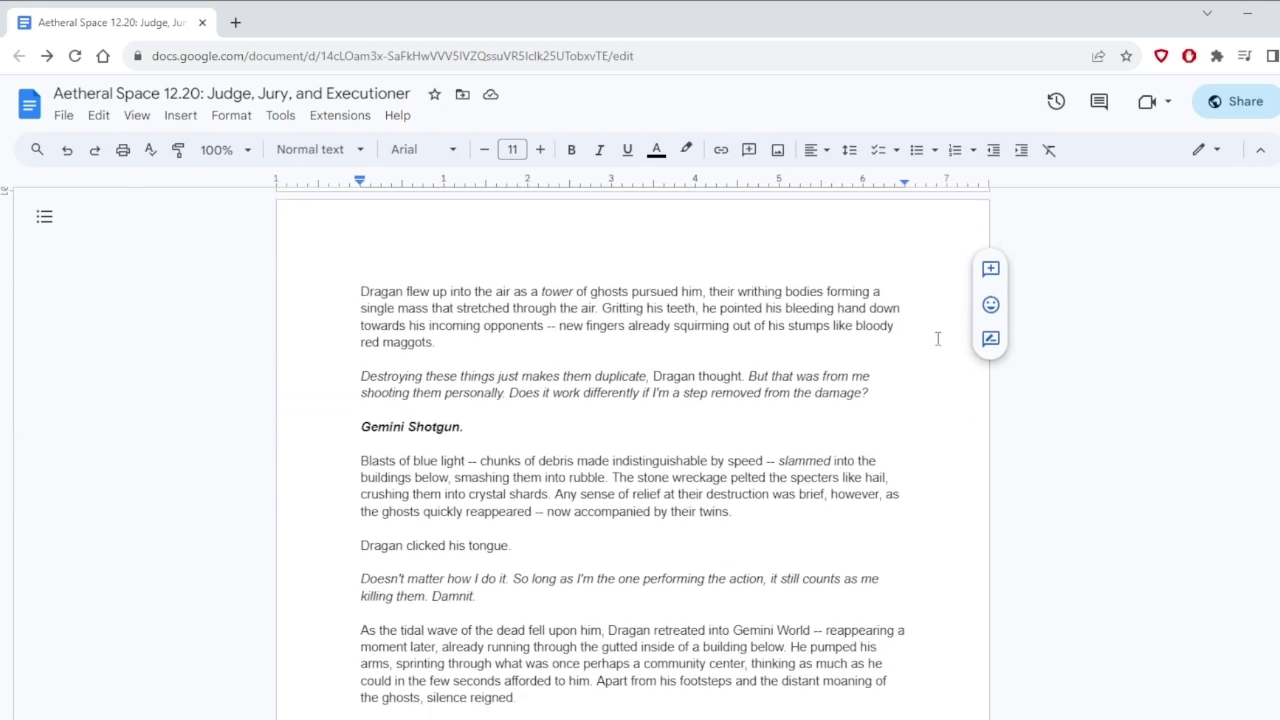
Step: Replace "through the air" with "into the sky" in the sentence about the ghosts' writhing bodies forming a single mass
scroll(937, 338, down, 1)
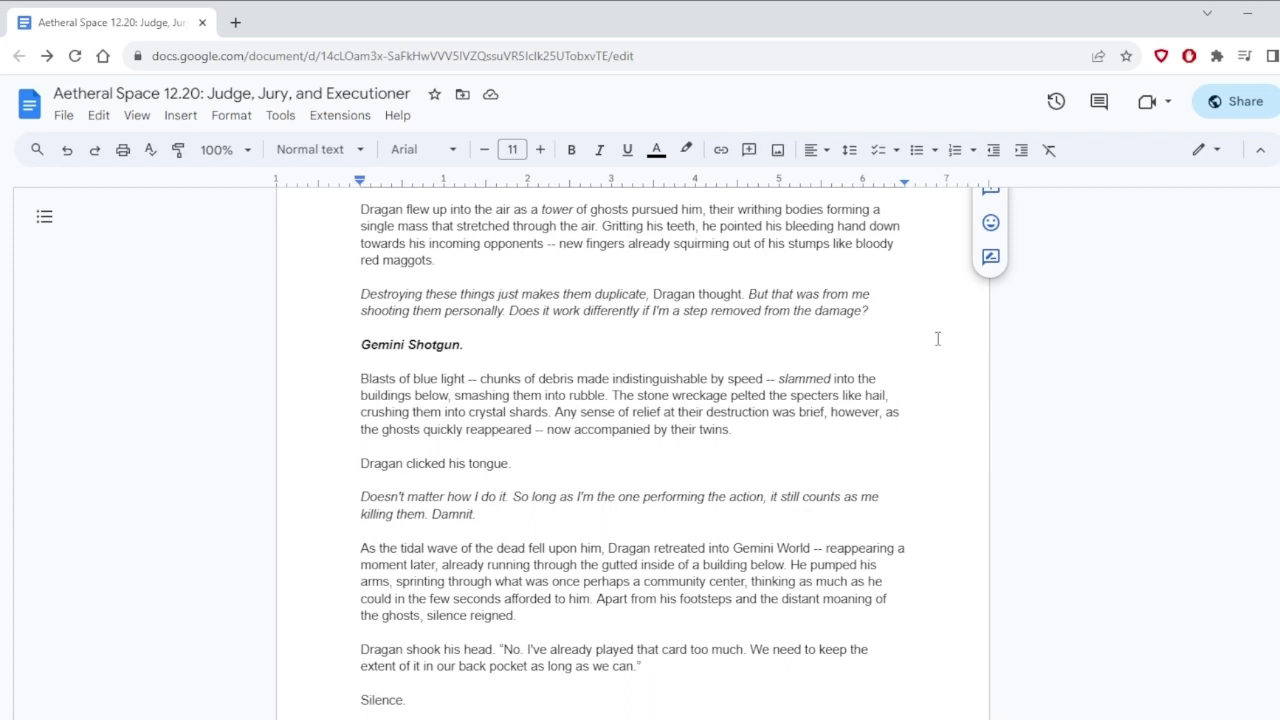
drag(512, 226, 594, 226)
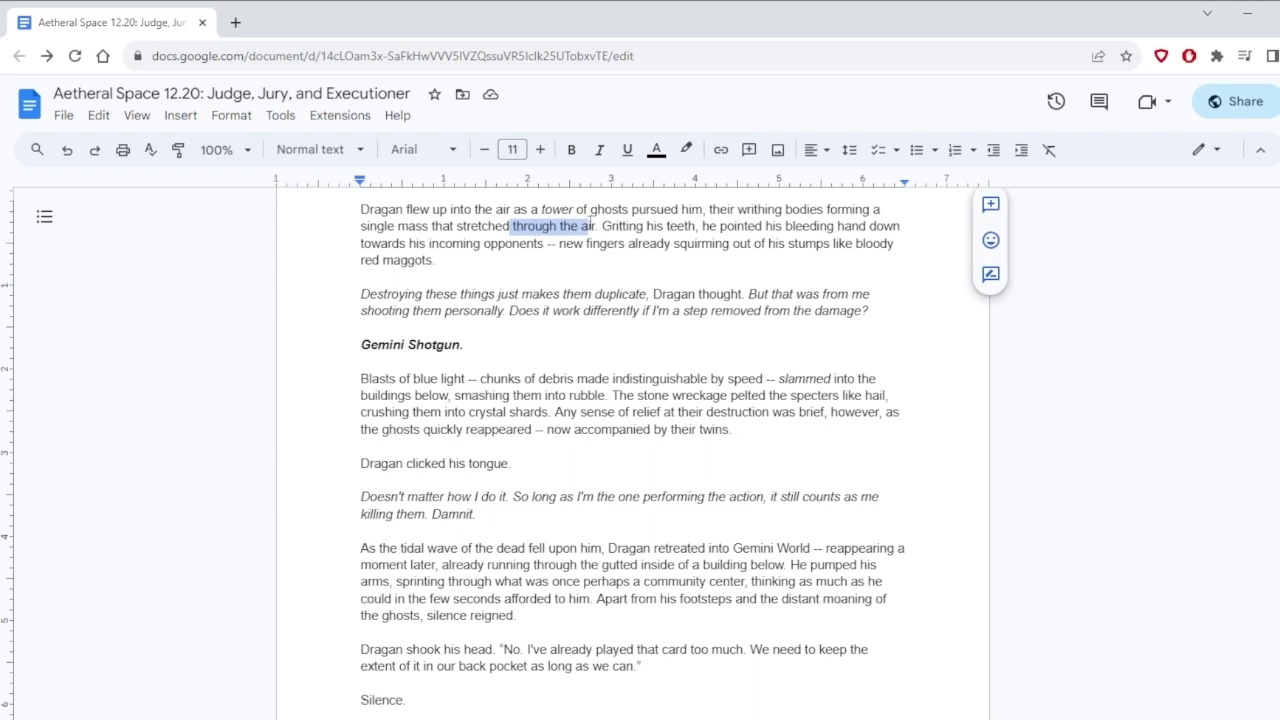
key(BackSpace)
text(into t)
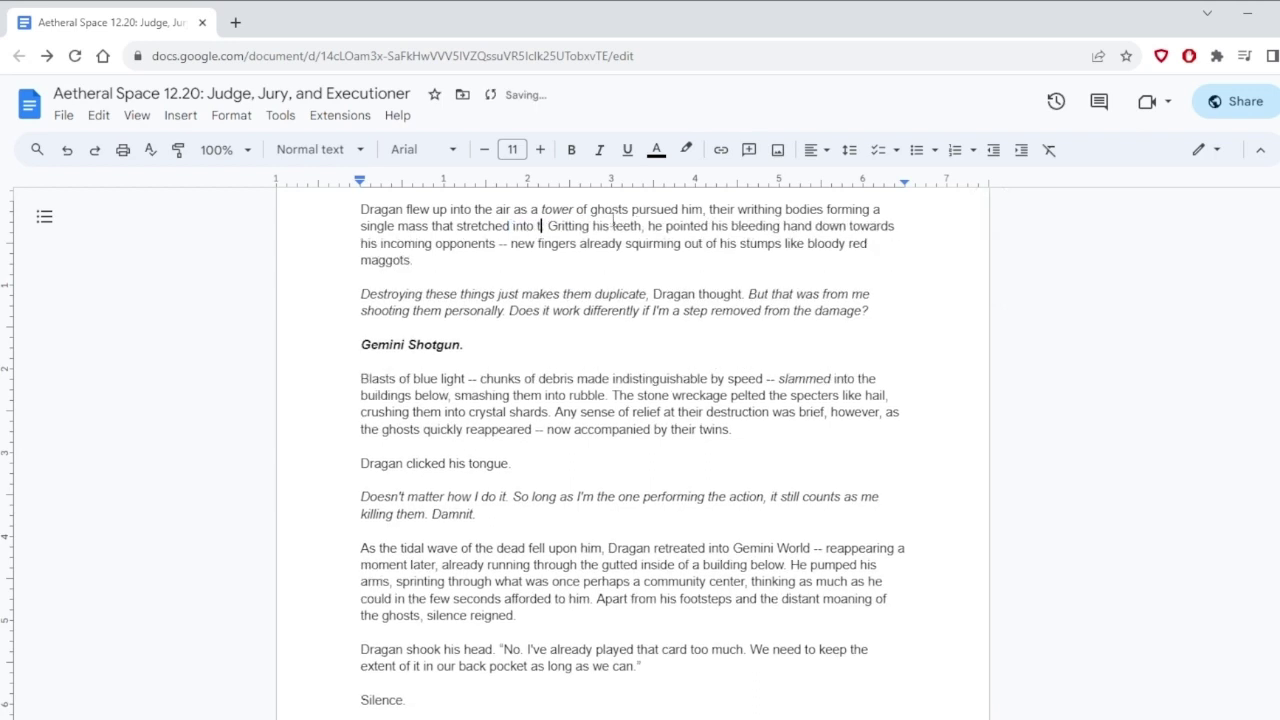
text(he sky.)
click(334, 239)
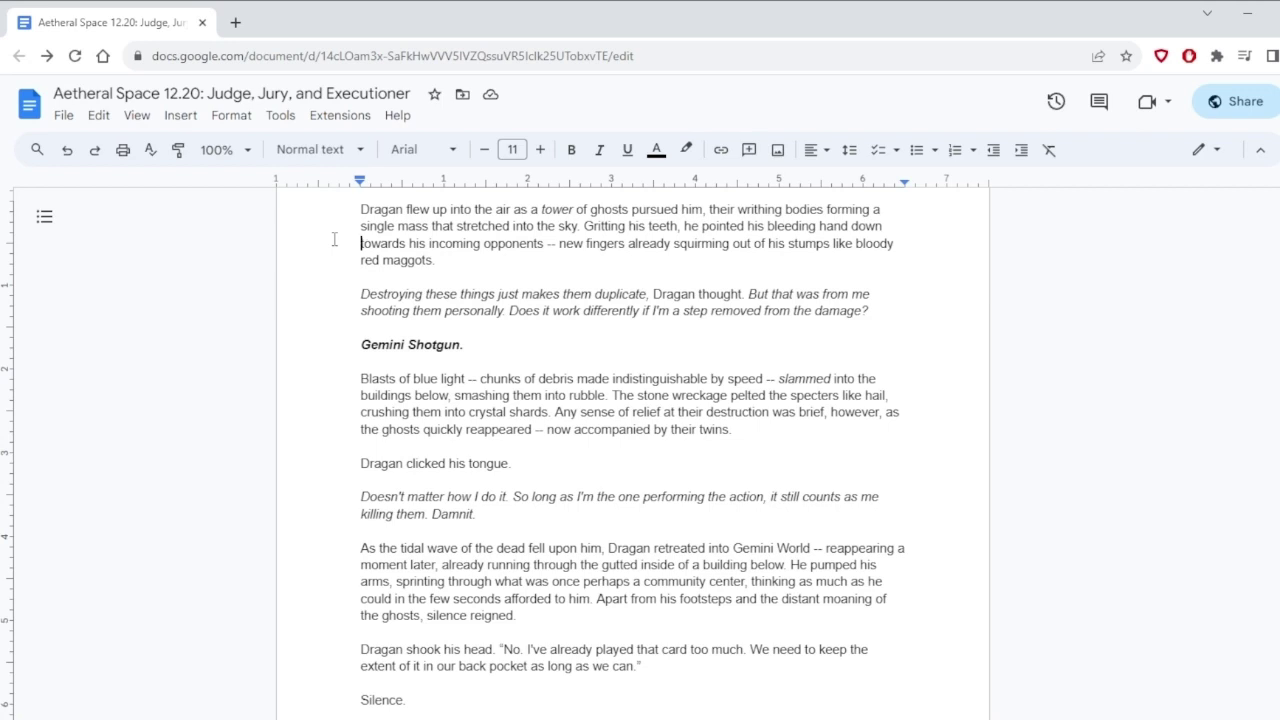
Step: Insert "inevitable" before "twins" at the end of the paragraph about the specters being crushed into crystal shards
click(697, 429)
text(inevitable)
click(774, 464)
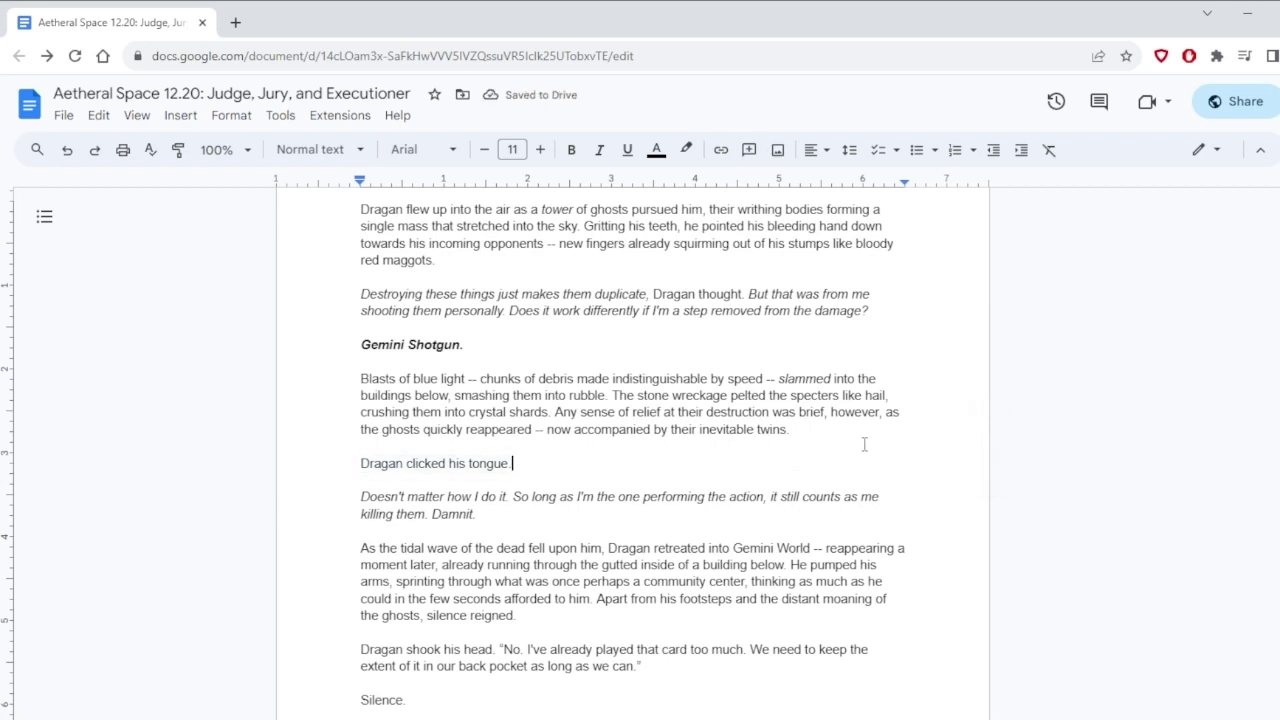
scroll(870, 445, down, 3)
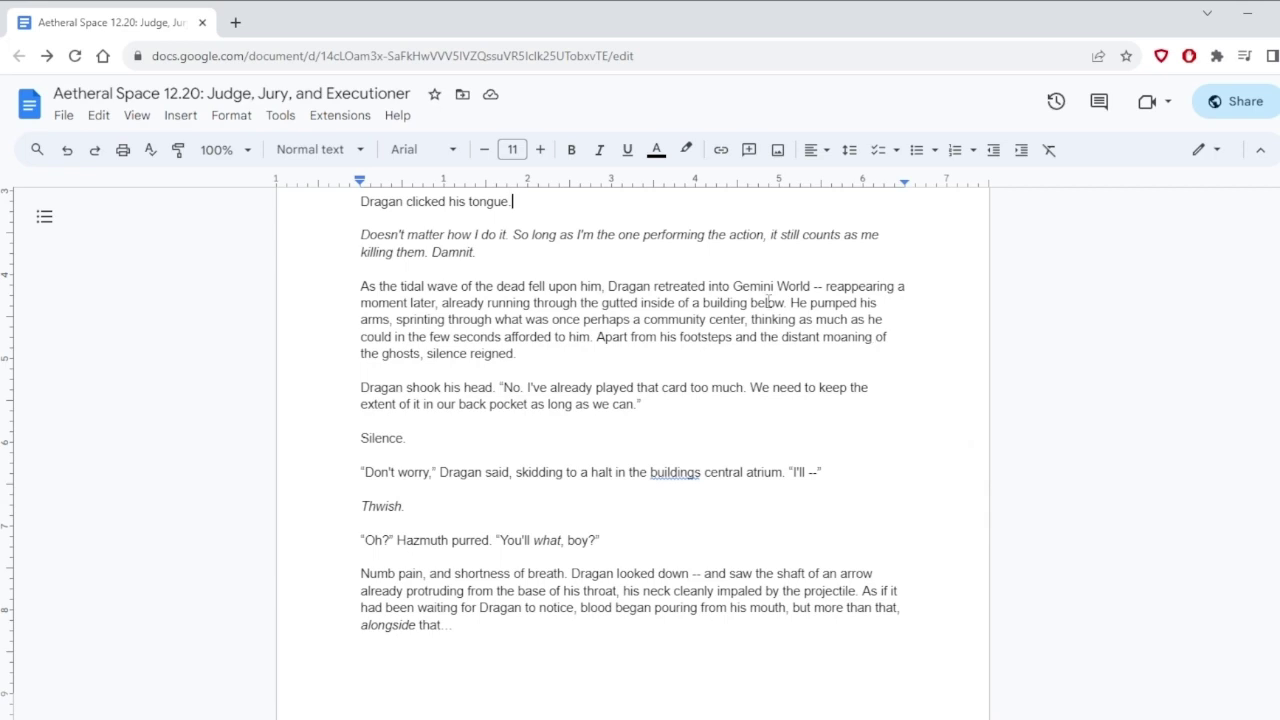
double_click(726, 302)
text(mall)
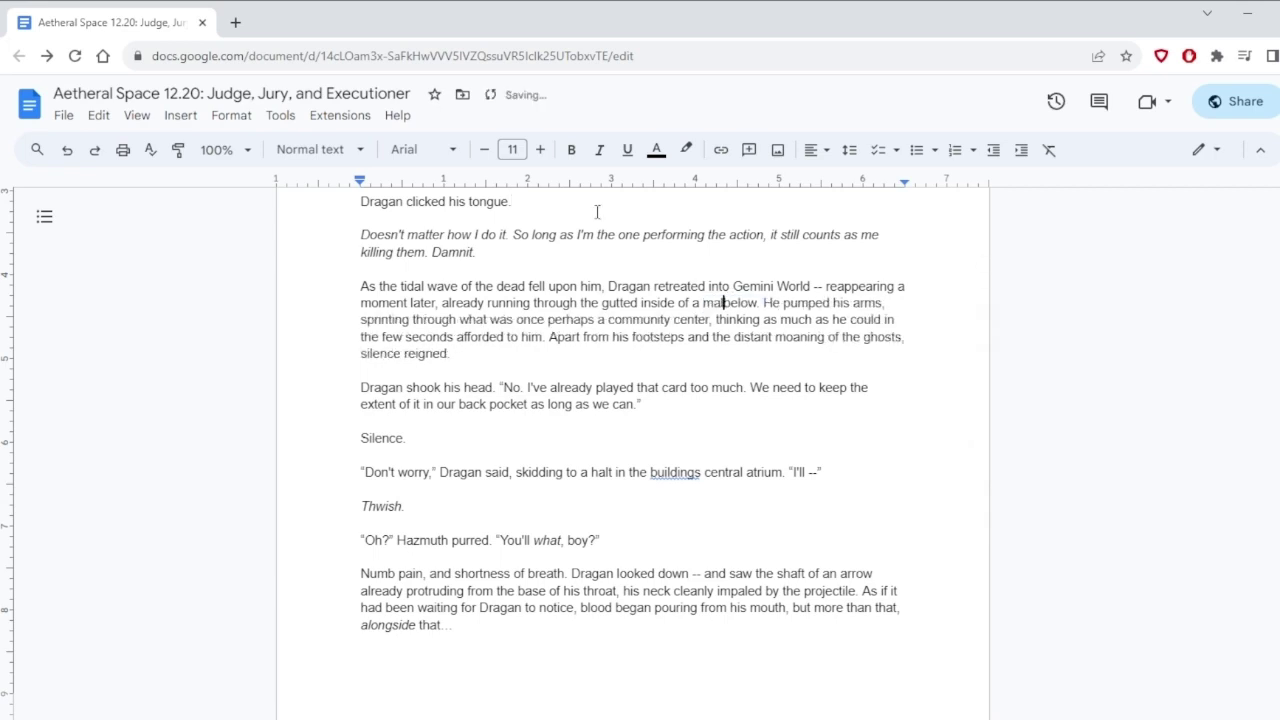
click(624, 234)
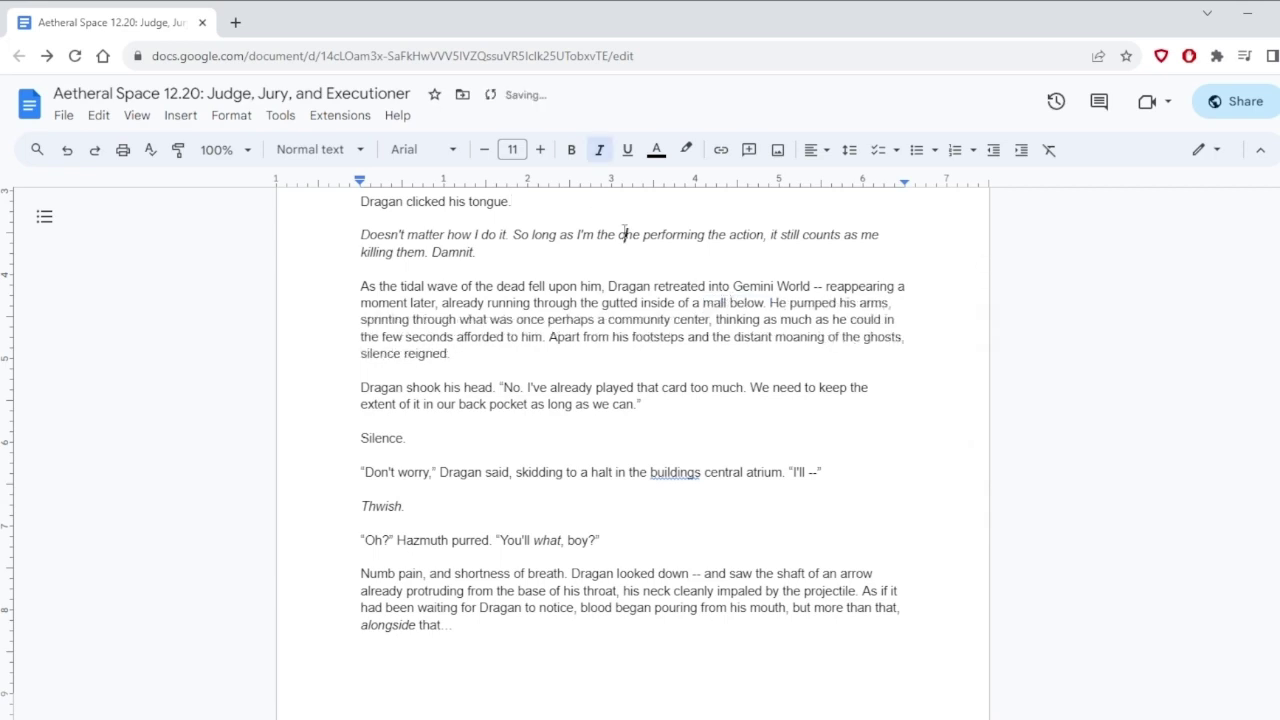
double_click(712, 302)
key(BackSpace)
text(building)
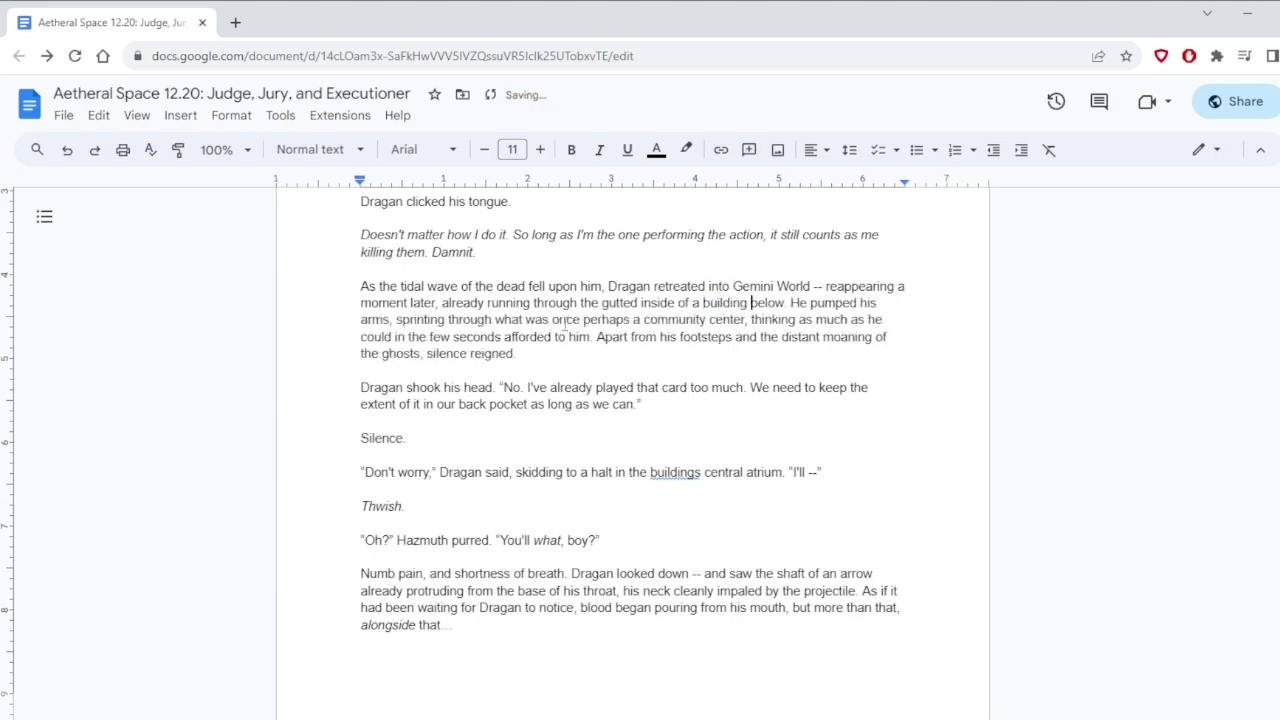
Step: Replace "community center" with "mall" in the sentence about Dragan sprinting through the gutted building
drag(644, 320, 745, 326)
text(mall)
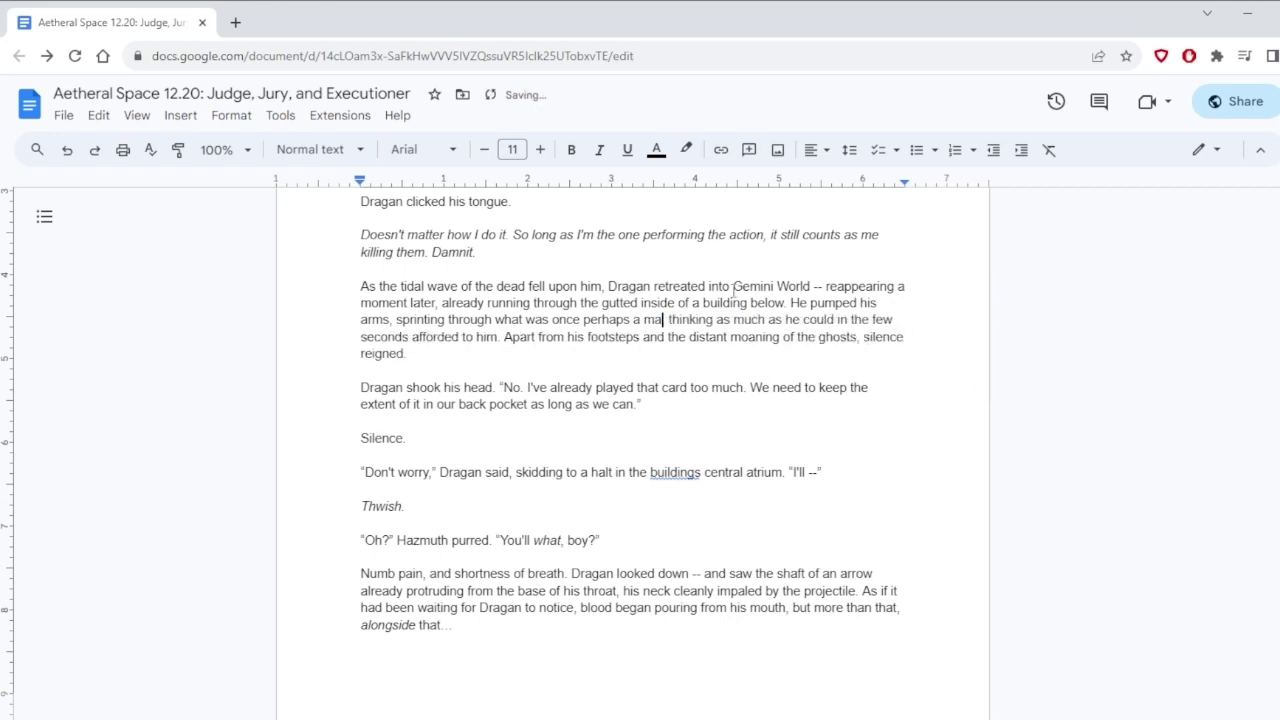
click(731, 270)
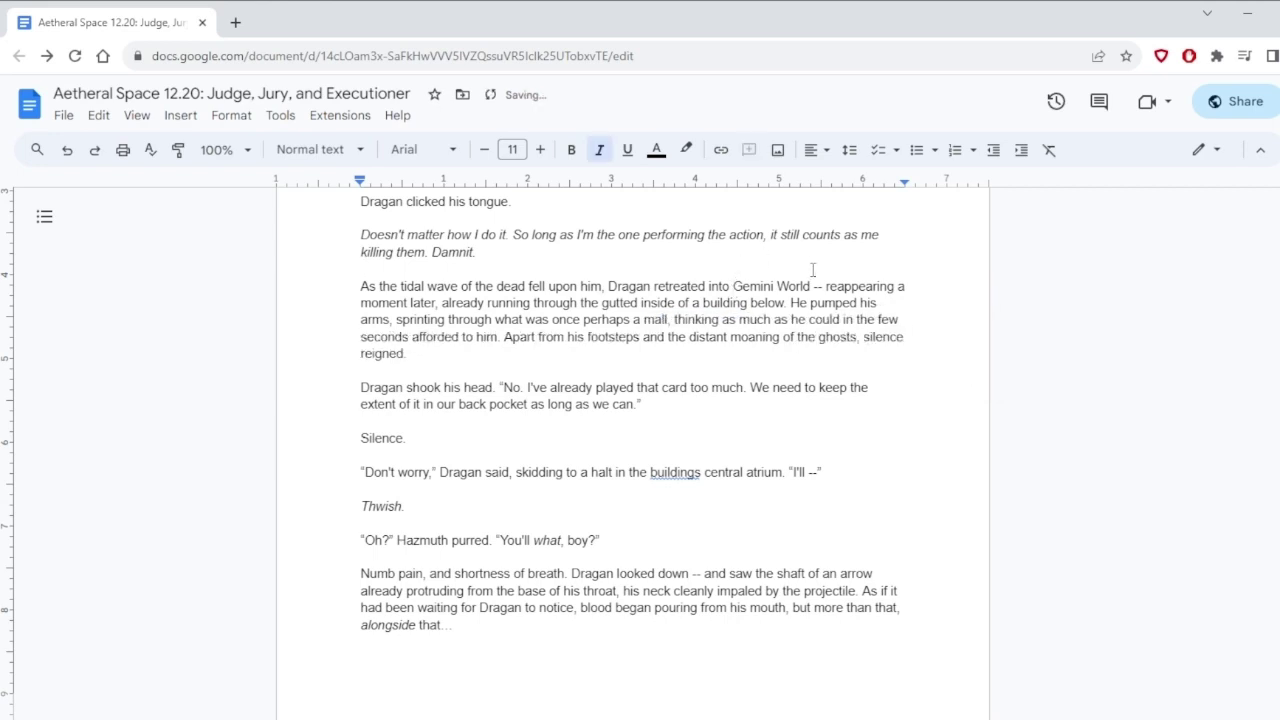
Step: Correct "buildings" to "building's" in the line where Dragan skids to a halt in the central atrium
scroll(939, 339, down, 2)
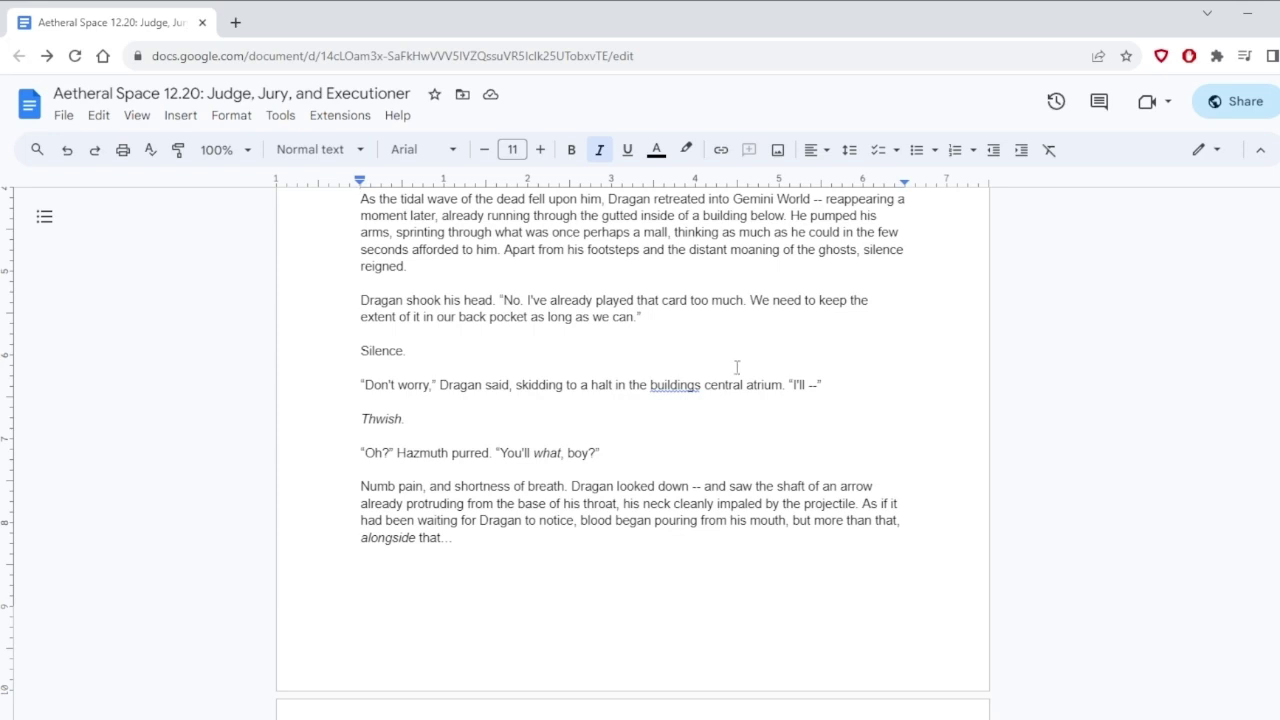
click(684, 385)
click(680, 362)
click(677, 343)
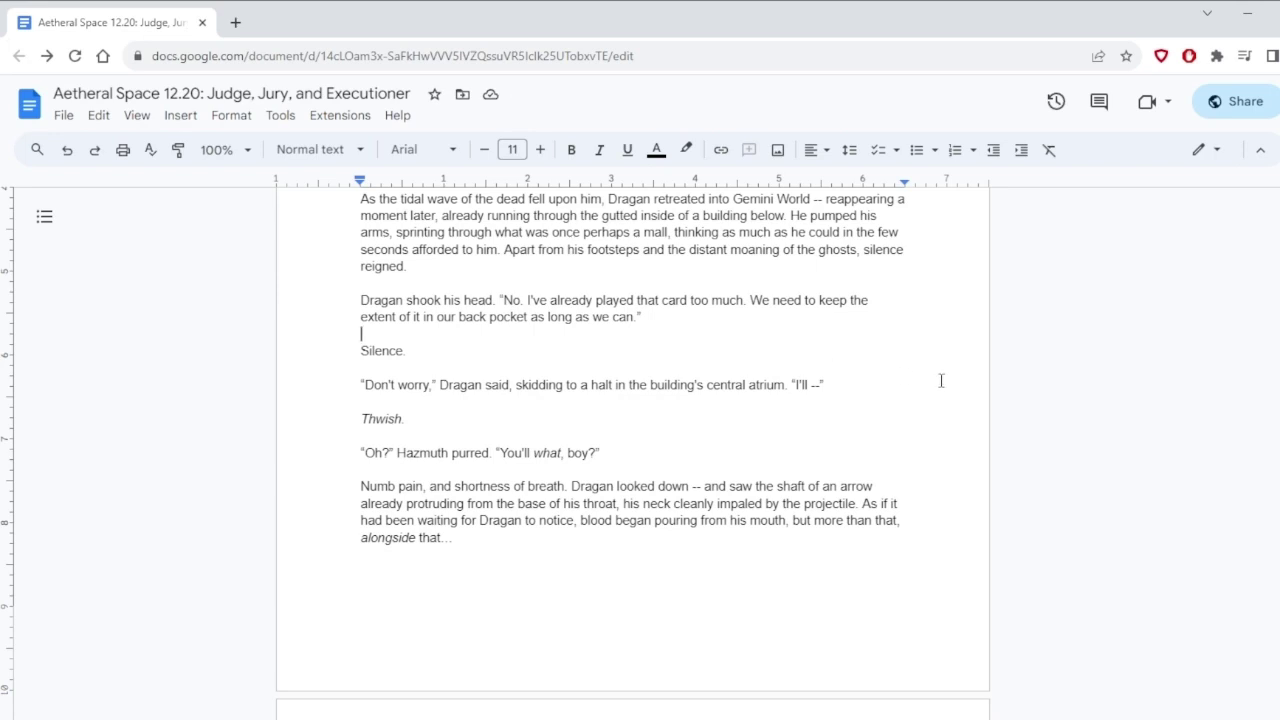
Step: Insert "young" before "man" in Hazmuth's line "You're quite the healthy man" at the start of the next page
scroll(943, 380, down, 3)
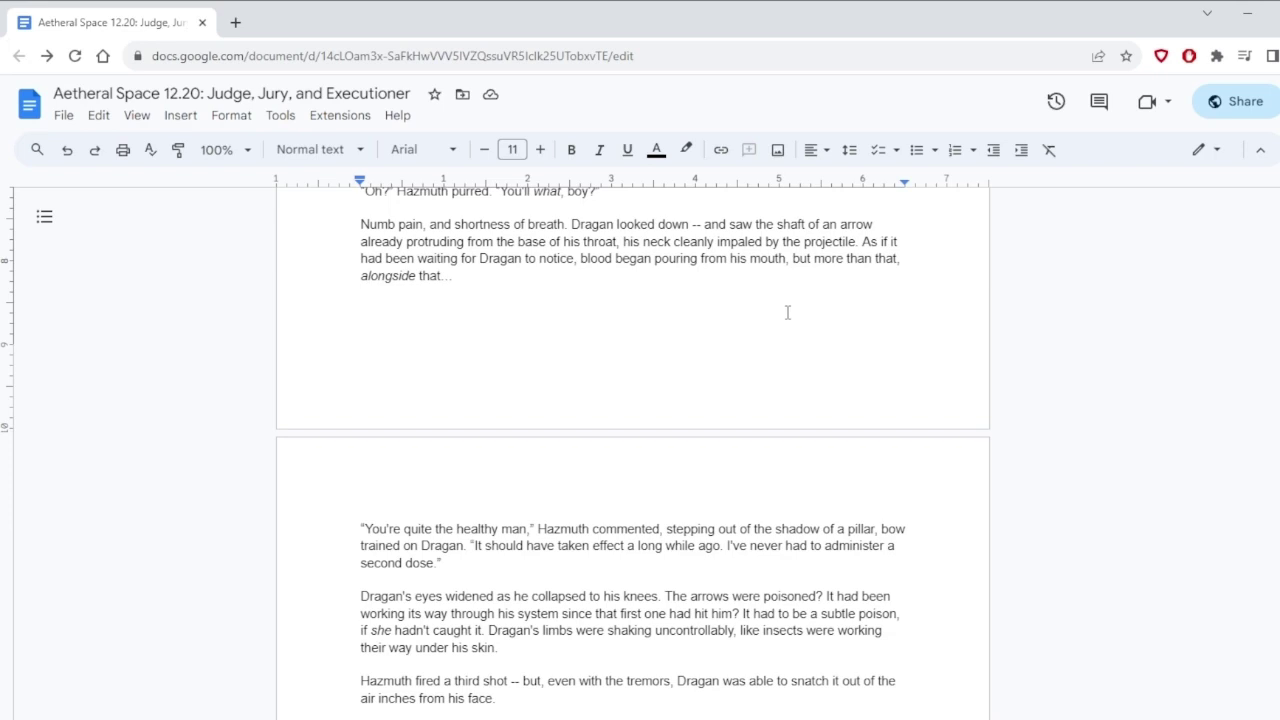
scroll(787, 312, down, 2)
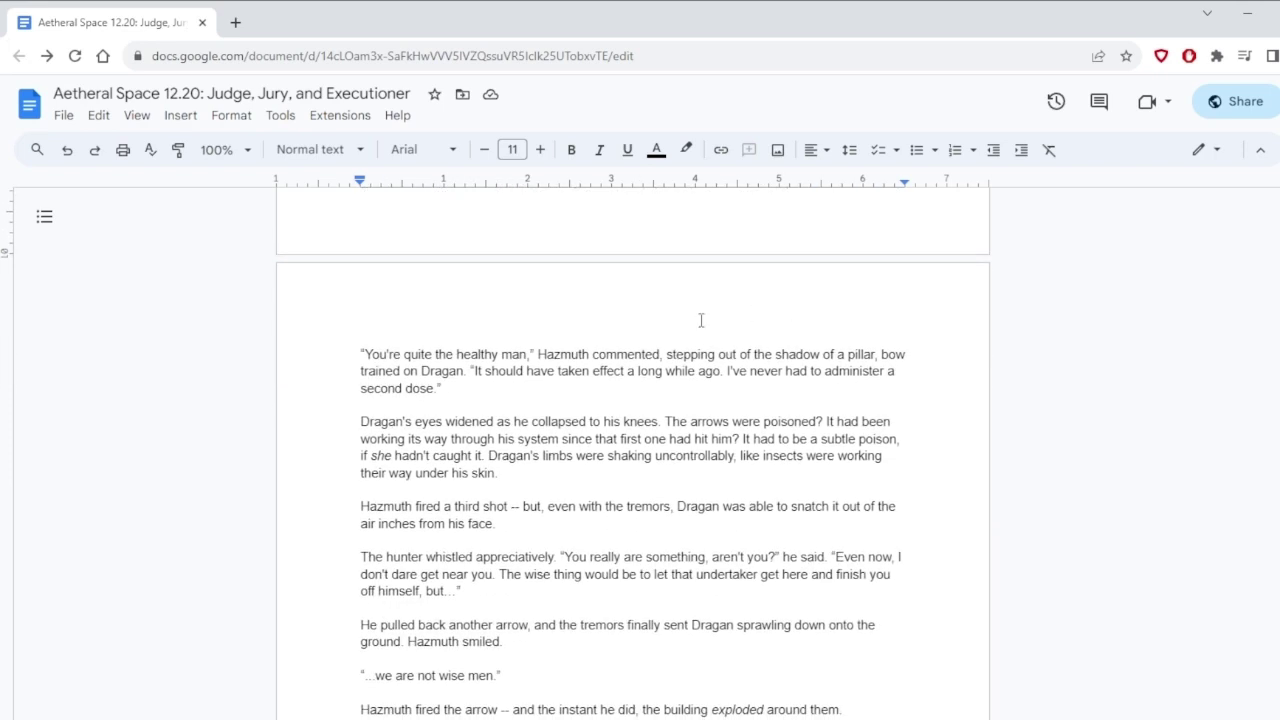
click(503, 354)
text(wo)
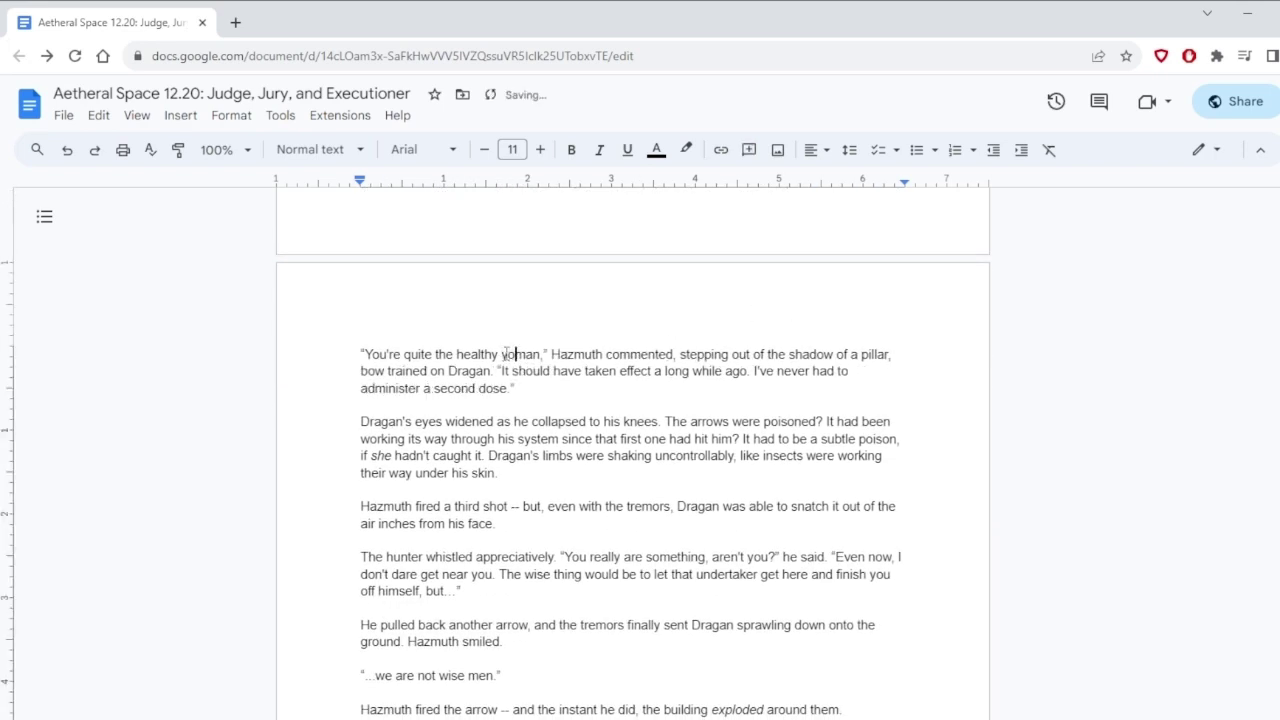
key(BackSpace)
key(BackSpace)
text(young)
click(297, 321)
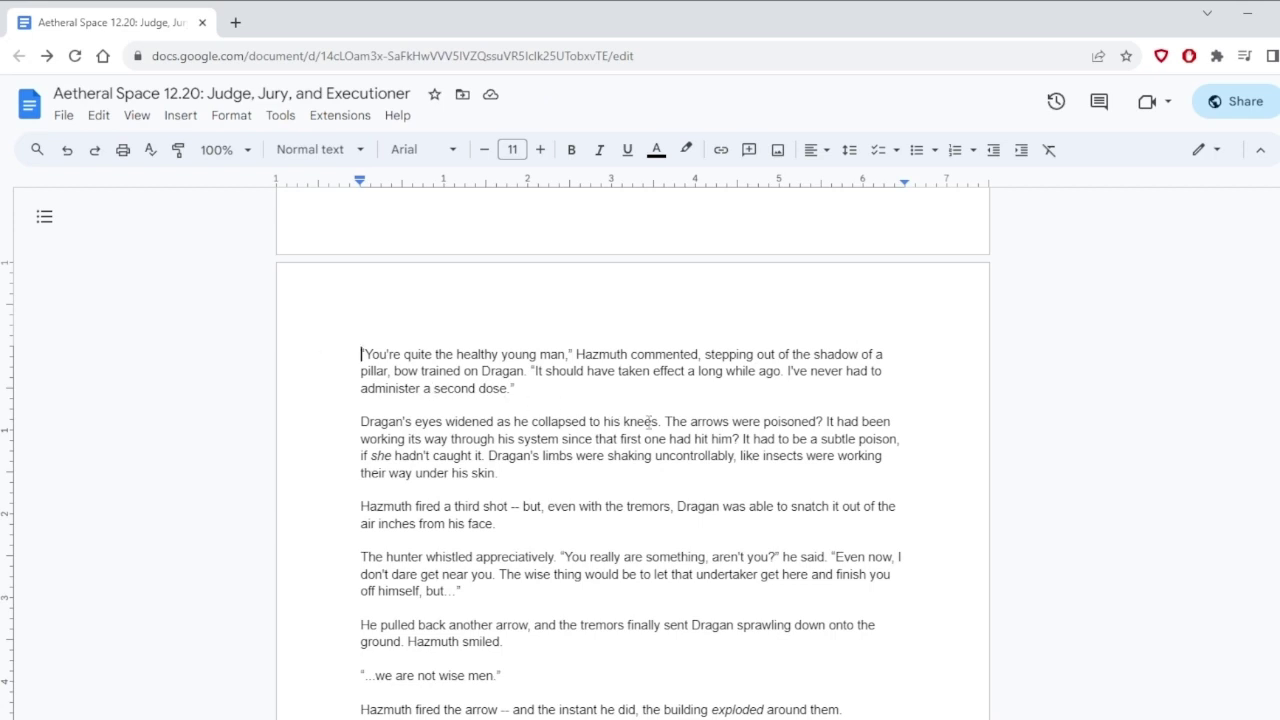
Step: Extend the sentence ending in "collapsed to his knees" with ", pulling the arrow free. Damnit."
click(654, 421)
text(, p)
text(ulling the a)
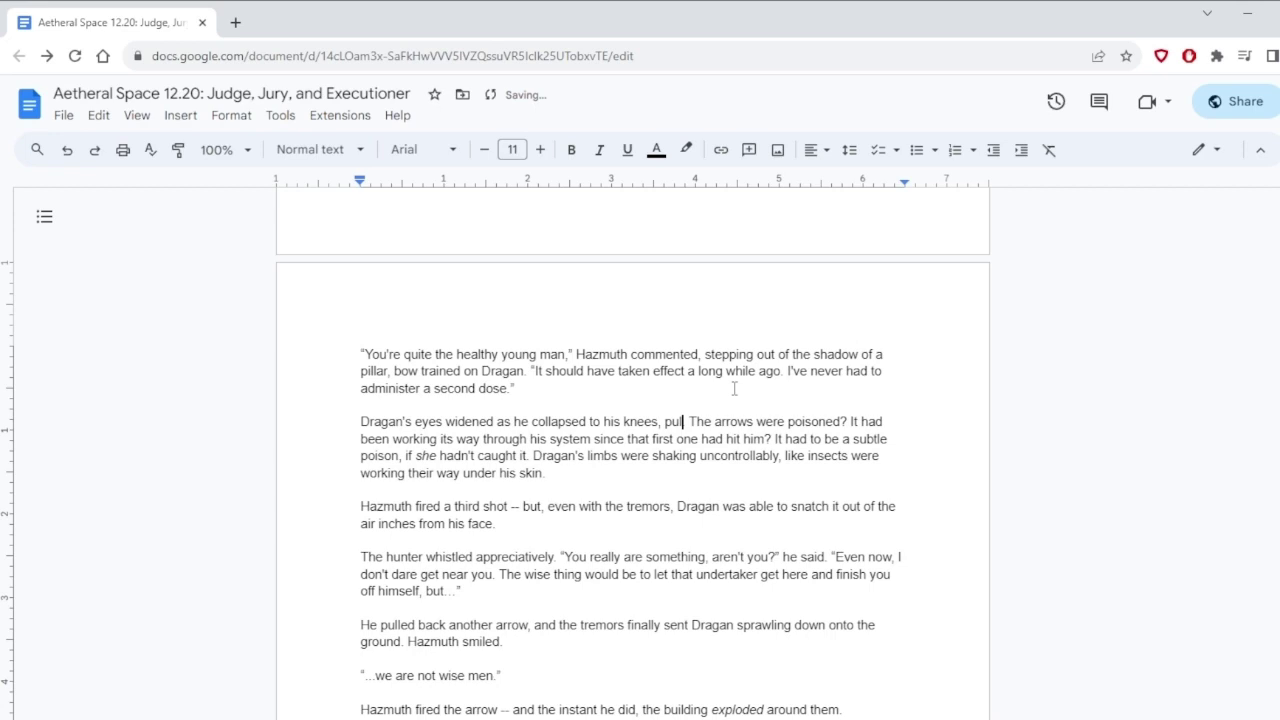
text(rrow free. D)
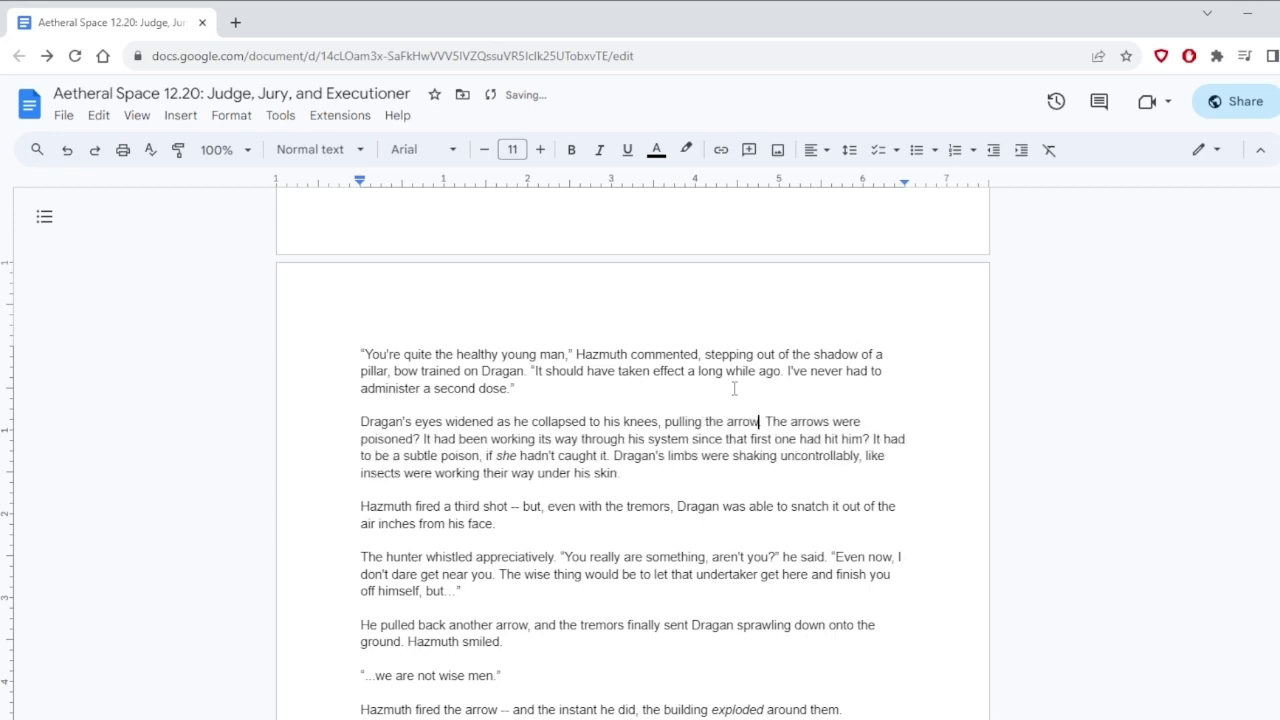
text(amnit.)
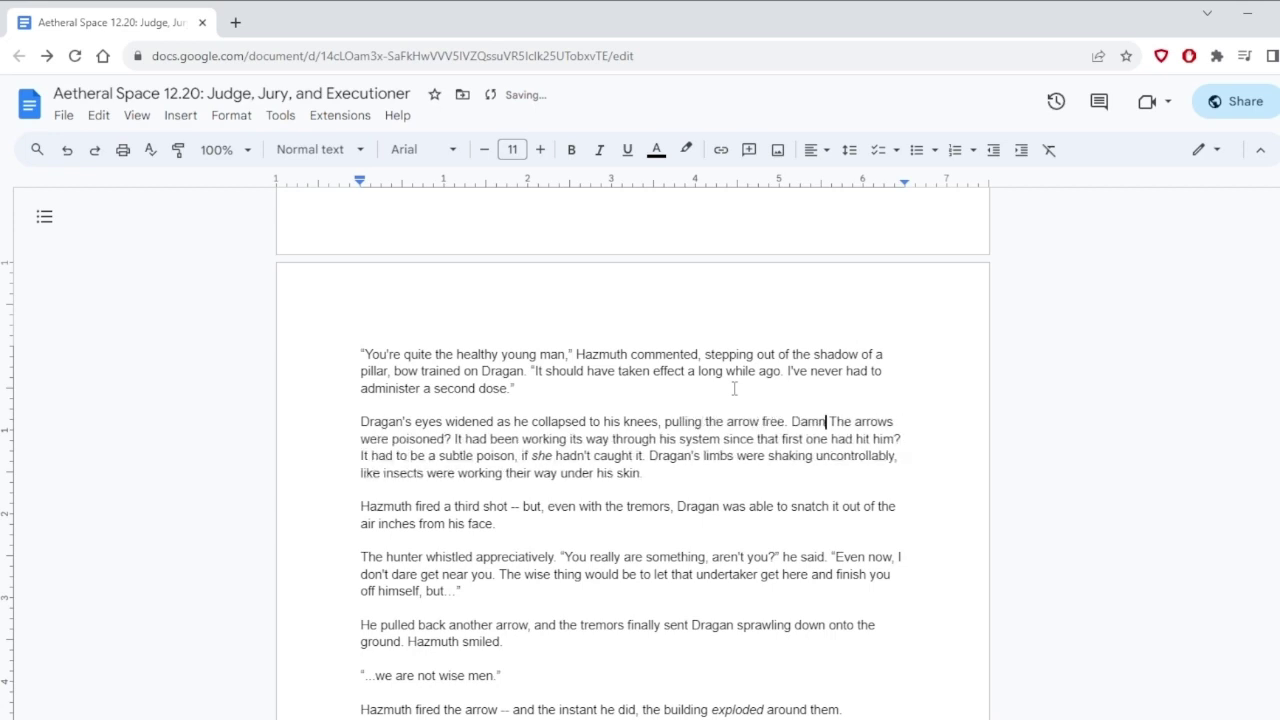
key(Up)
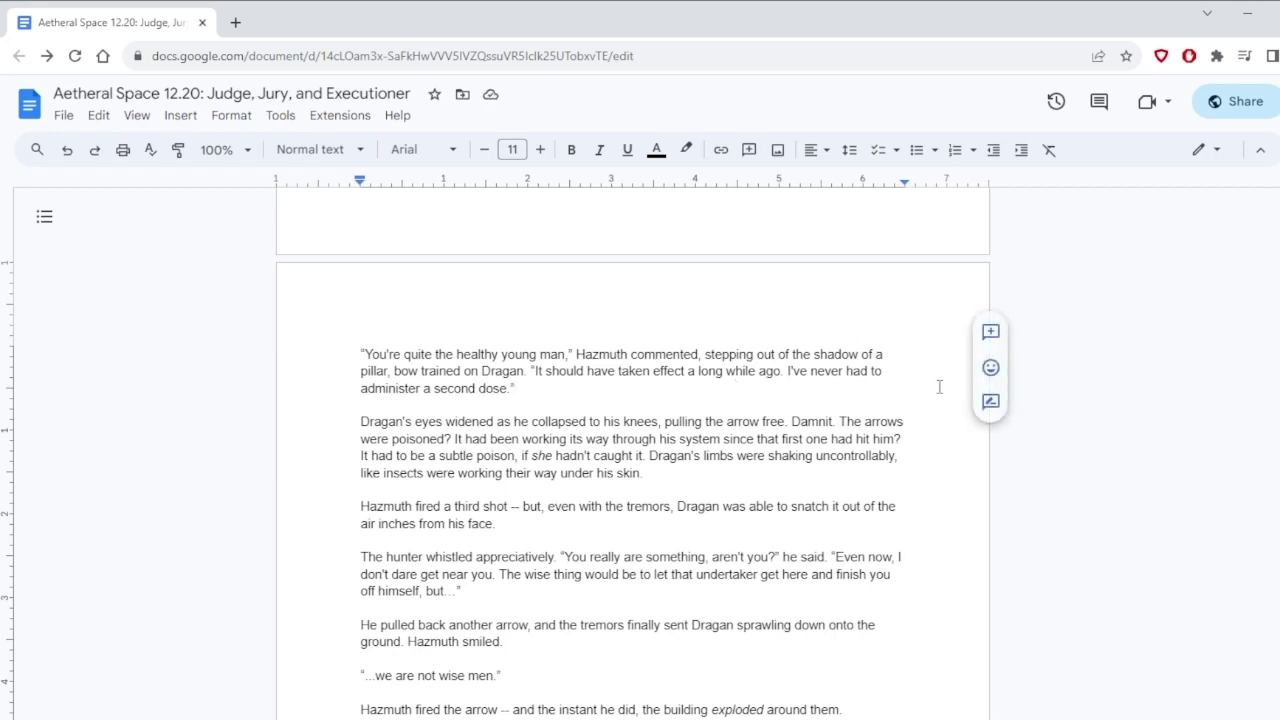
Step: Read on from the poisoned-arrow passage through the paleo-beast's arrival and its roar
scroll(939, 386, down, 1)
scroll(939, 386, down, 1)
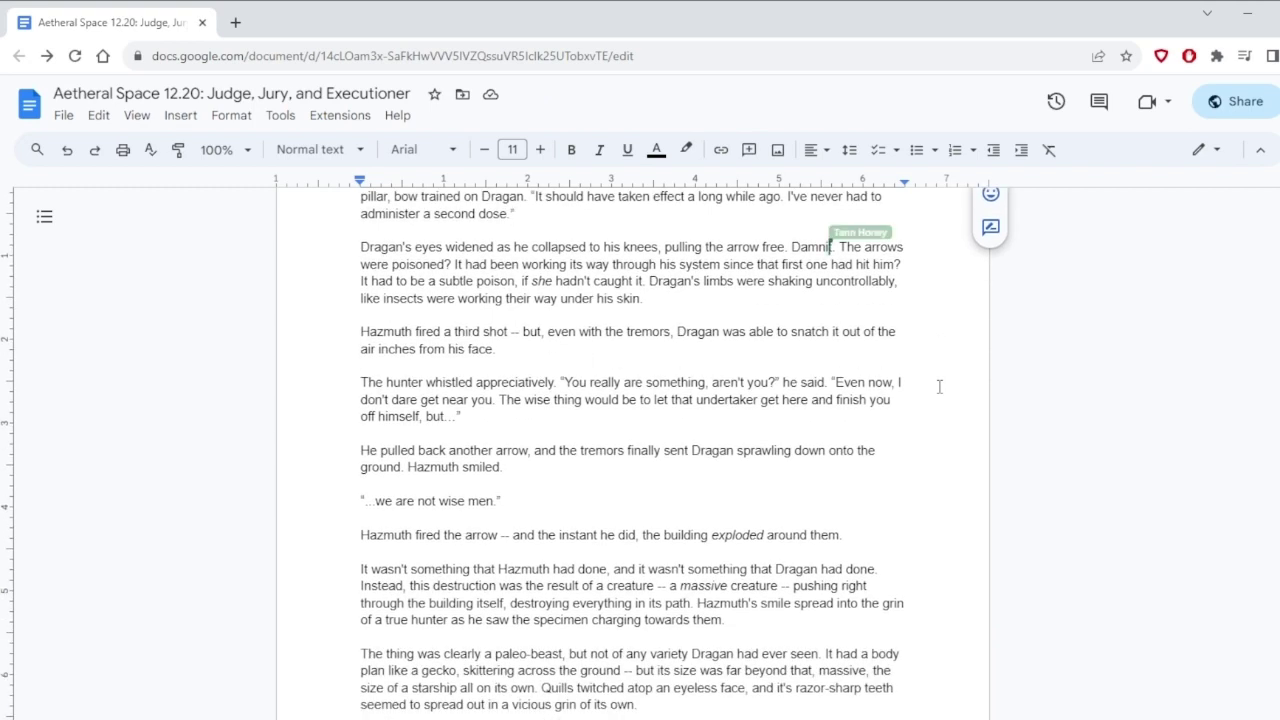
scroll(939, 386, down, 1)
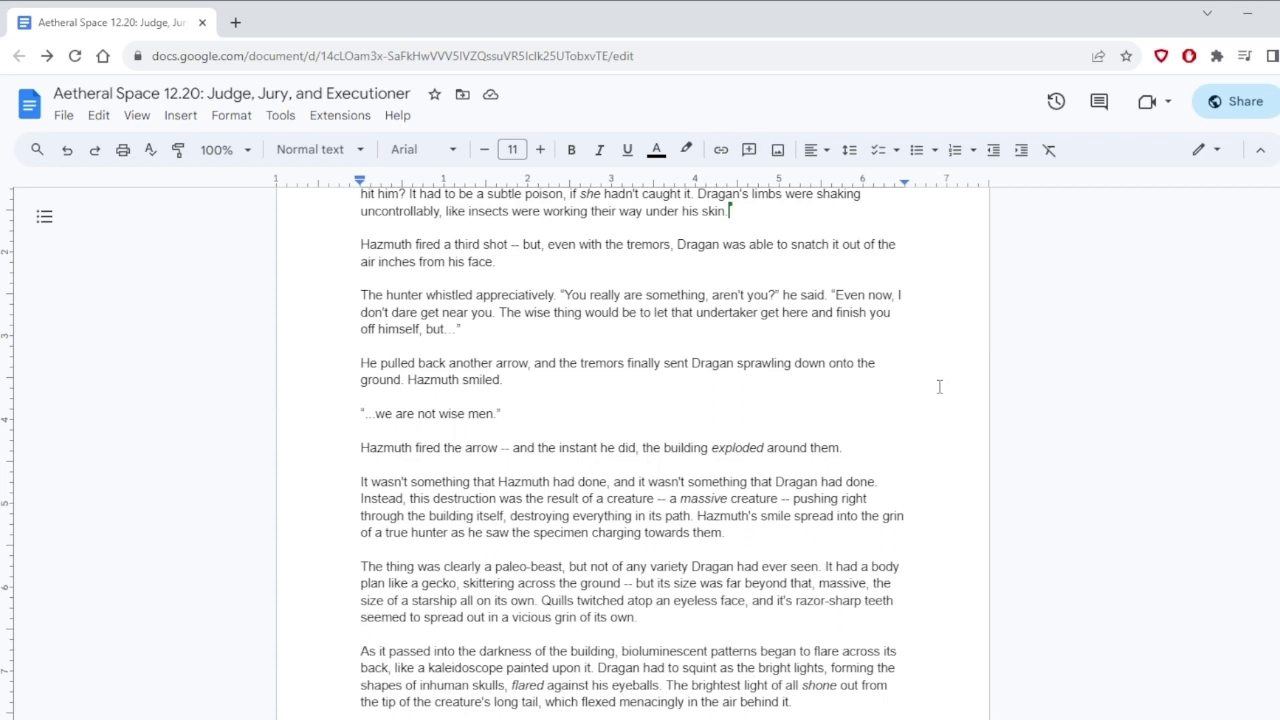
scroll(939, 386, down, 3)
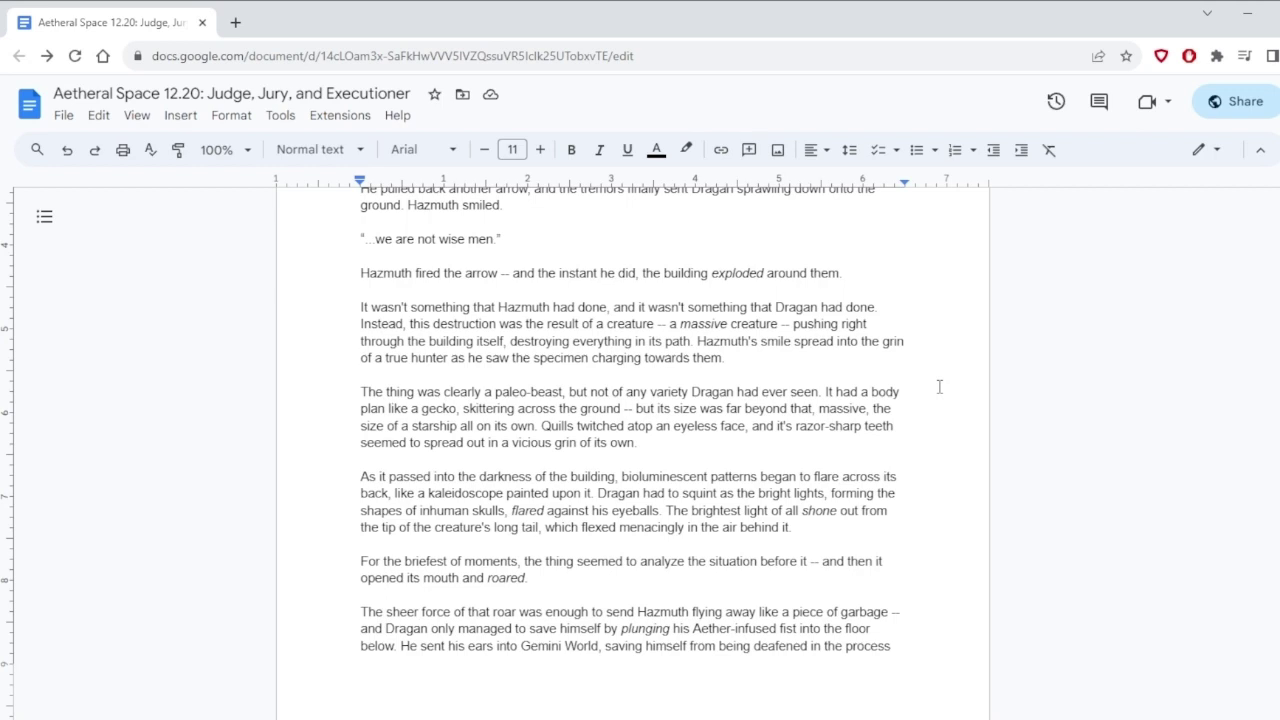
scroll(939, 387, down, 2)
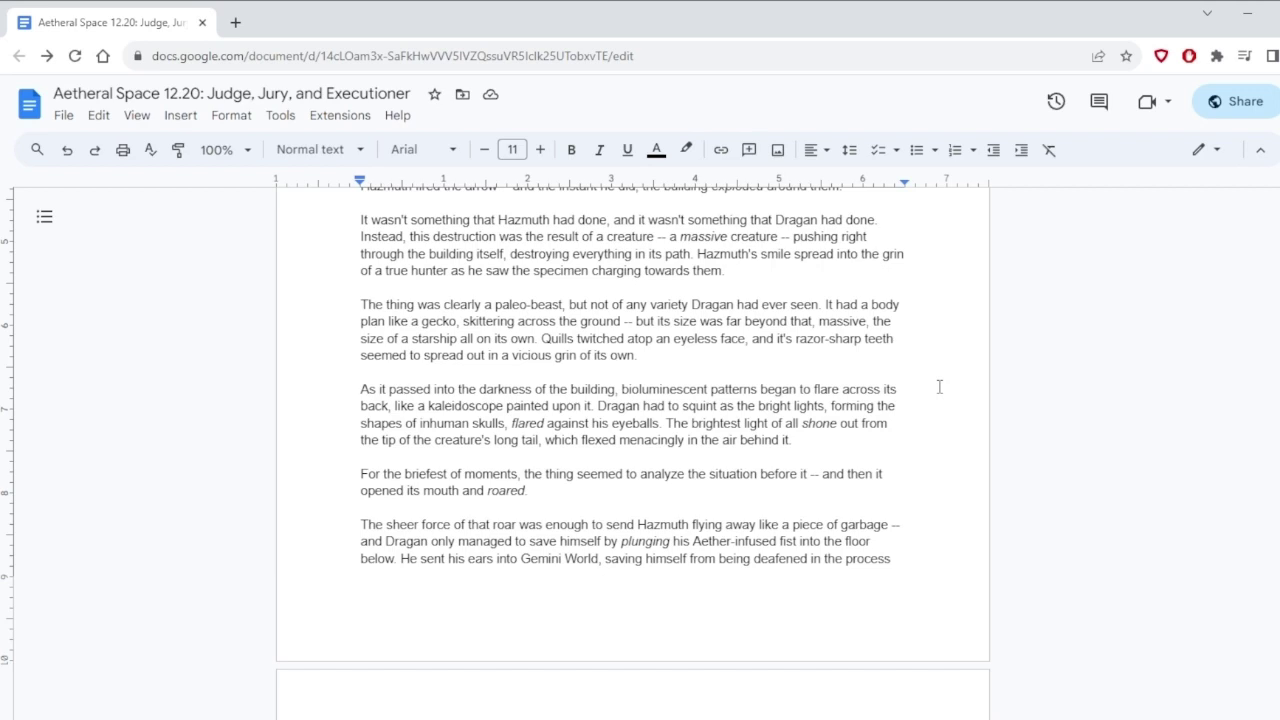
click(565, 296)
click(565, 300)
key(BackSpace)
text(of s)
text(ome ki)
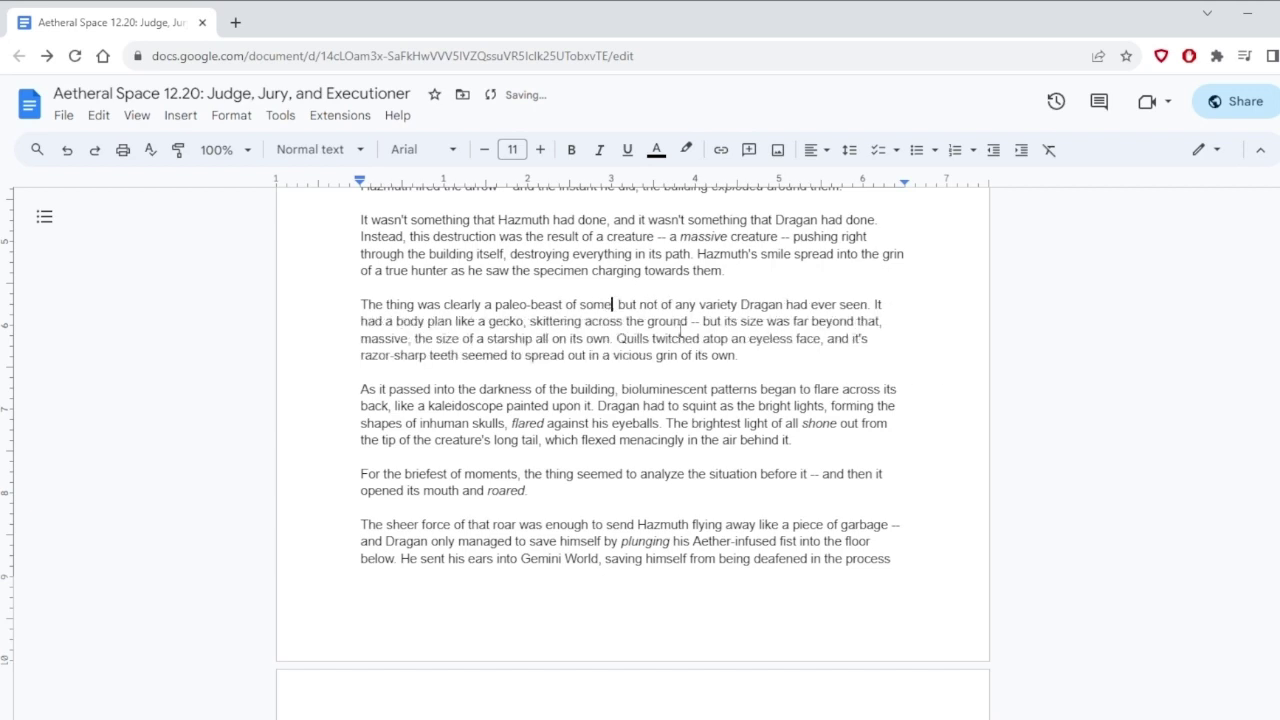
key(BackSpace)
key(BackSpace)
key(BackSpace)
key(BackSpace)
key(BackSpace)
key(BackSpace)
key(BackSpace)
key(BackSpace)
key(BackSpace)
key(BackSpace)
key(BackSpace)
key(BackSpace)
key(BackSpace)
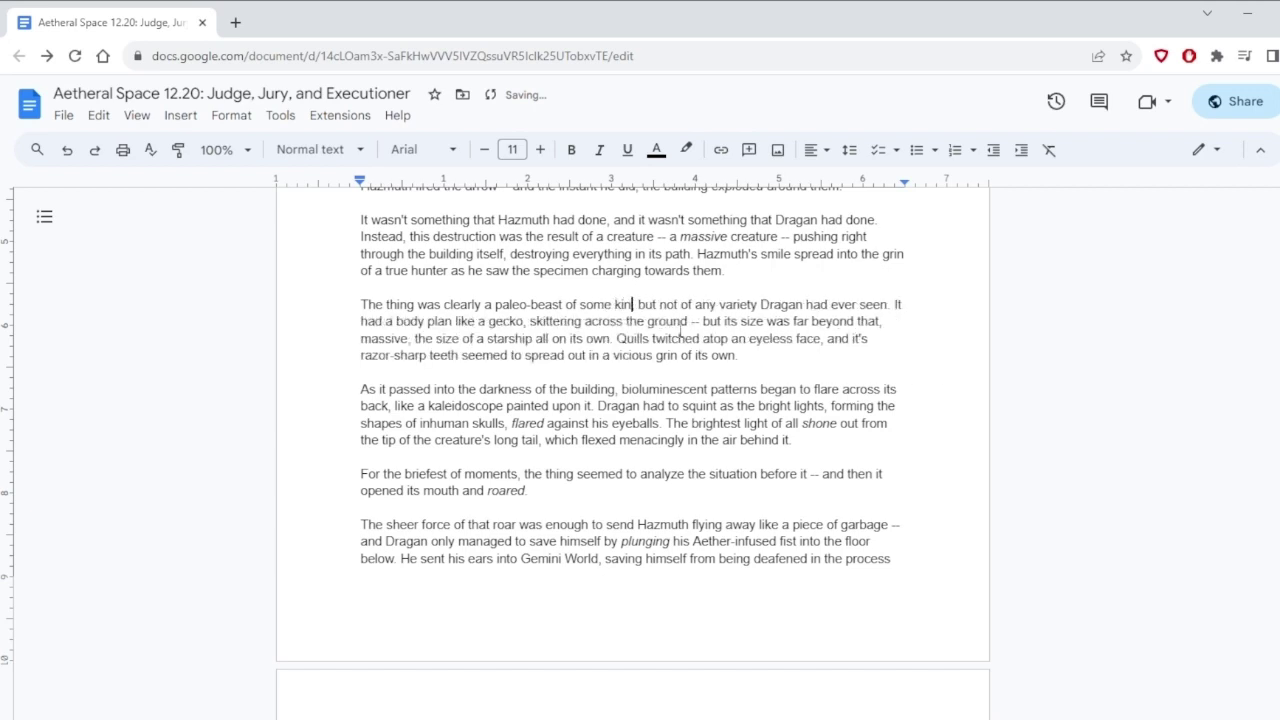
text(,)
click(684, 270)
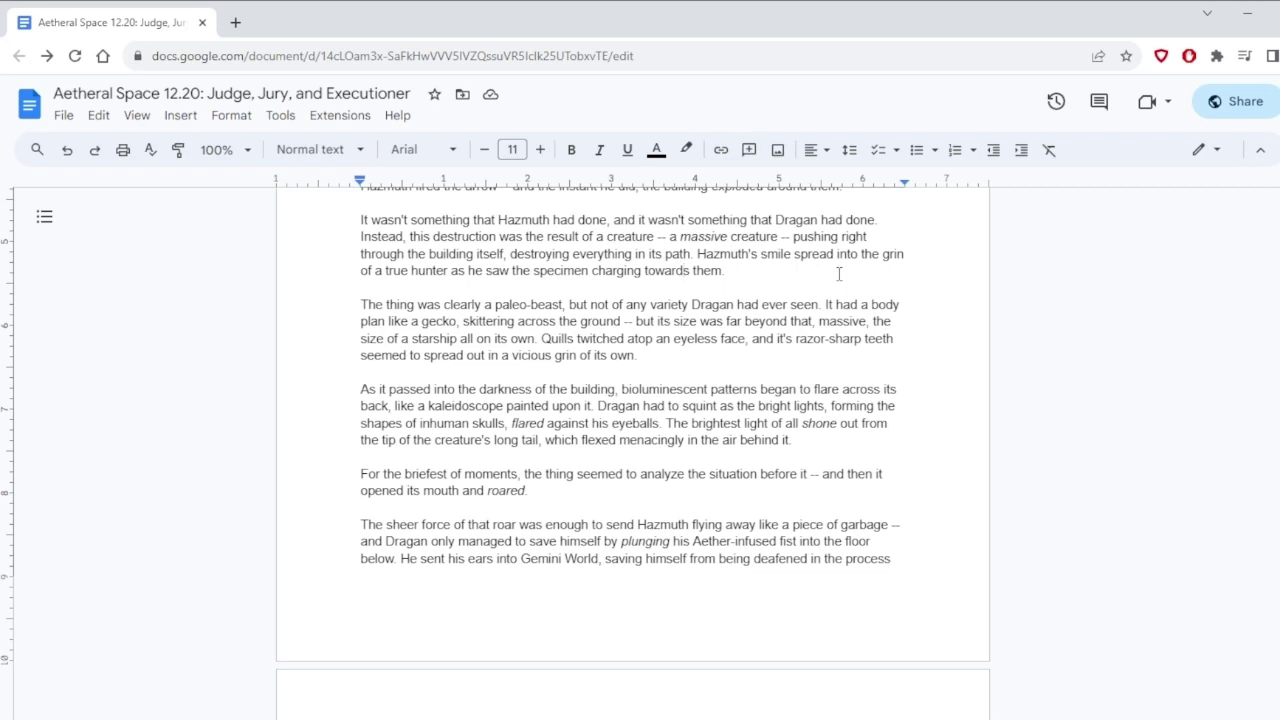
Step: Correct "it's" to "its" before "razor-sharp teeth" and change "spread out in" to "spread out into" in the same sentence
click(785, 339)
key(BackSpace)
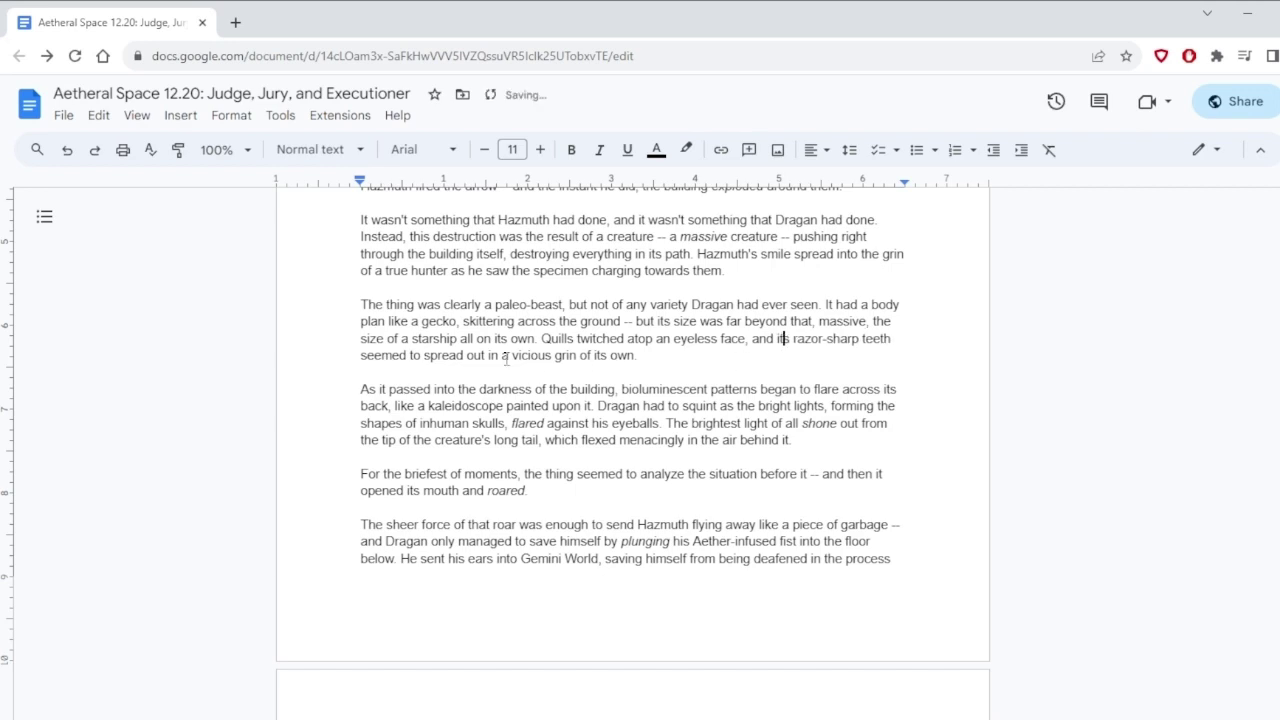
click(499, 356)
text(to)
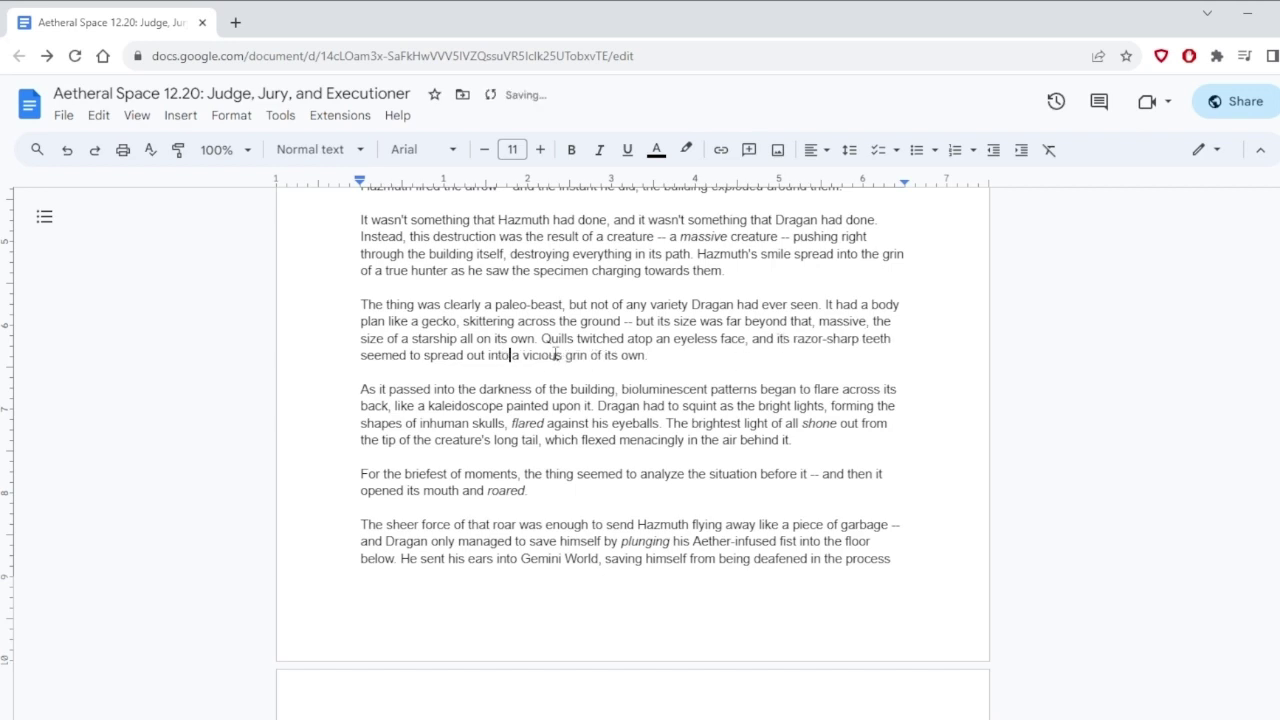
click(702, 357)
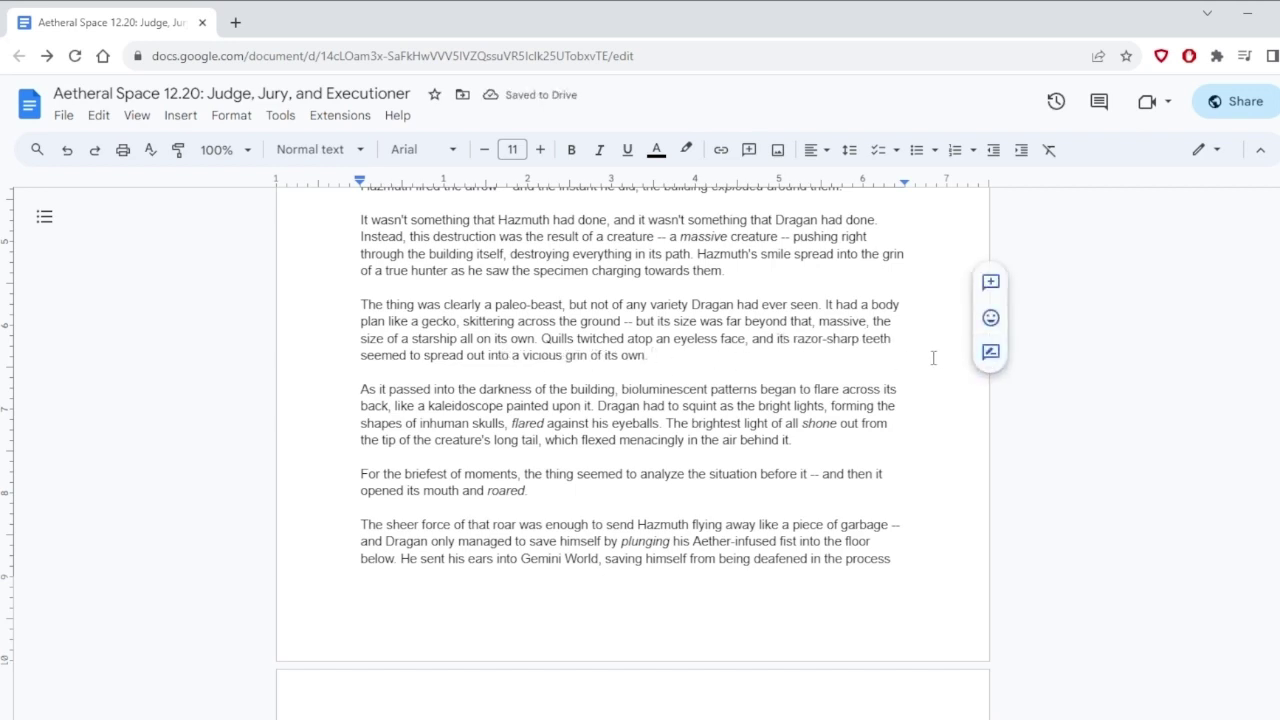
Step: Insert "had been" between "kaleidoscope" and "painted upon it" in the paragraph about the bioluminescent patterns
scroll(933, 357, down, 2)
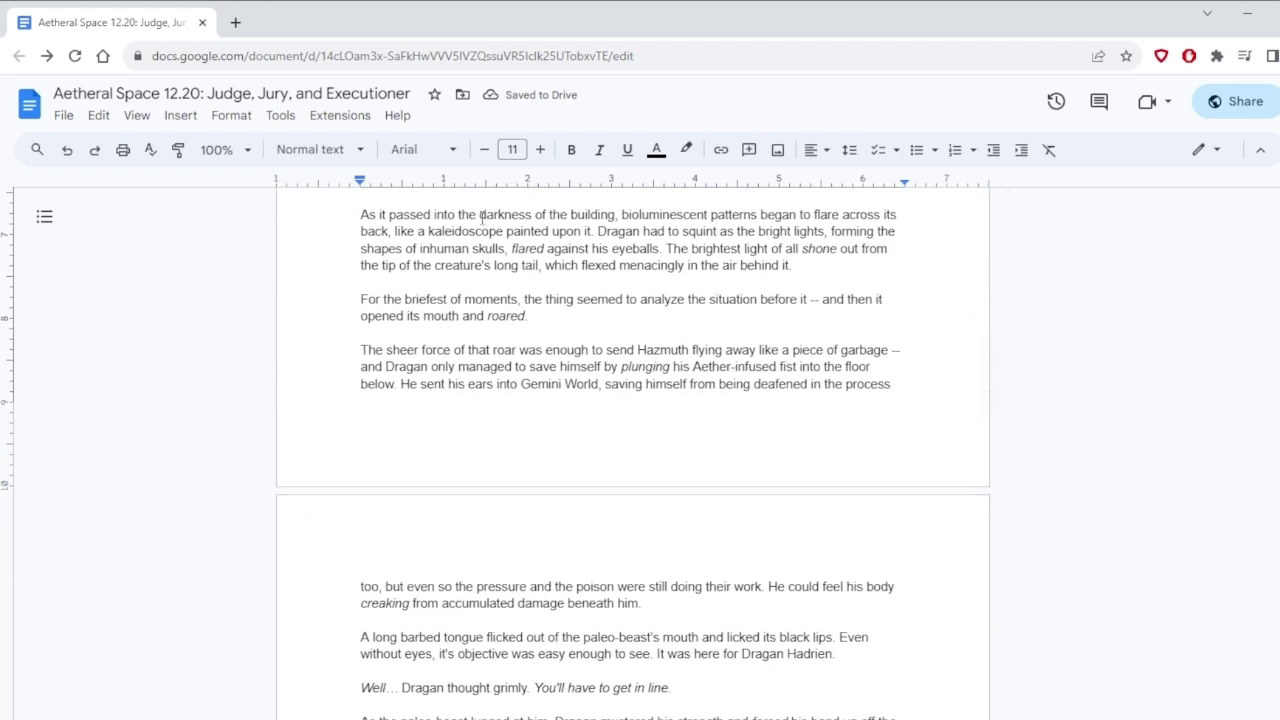
click(506, 231)
text(had been)
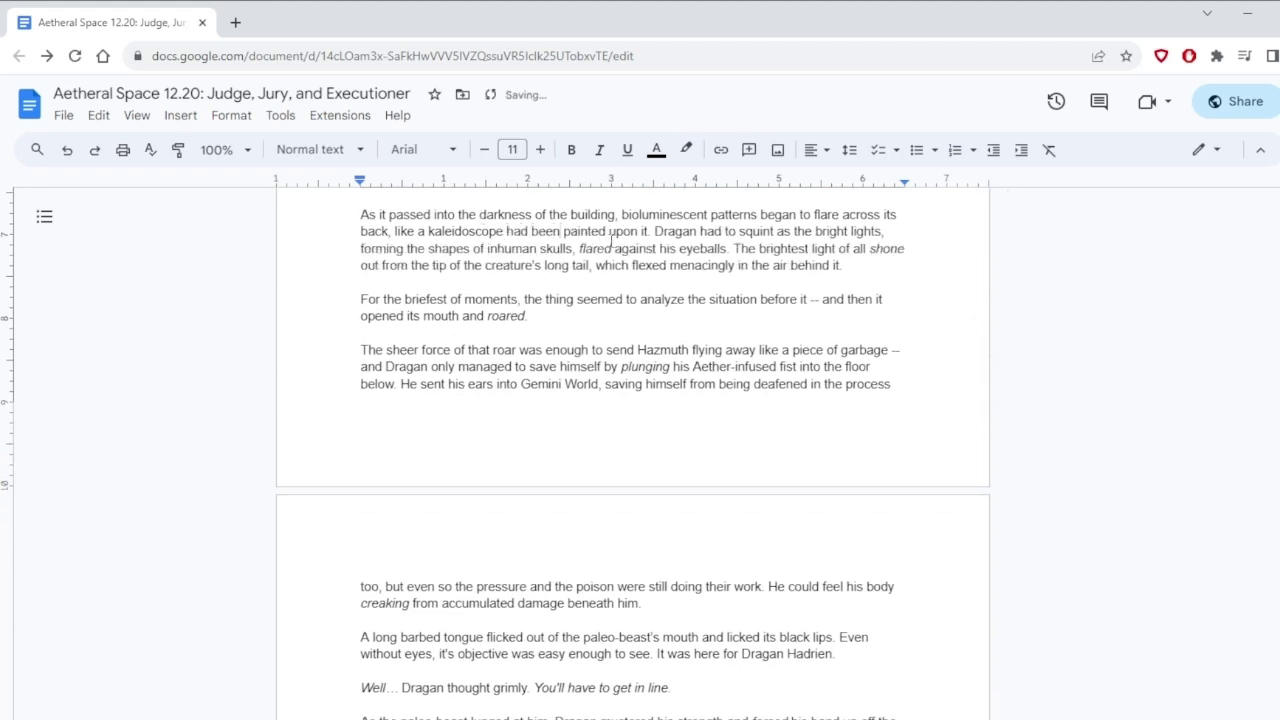
Step: Remove the italics from "shone" in the sentence about the brightest light on the creature's tail
click(939, 248)
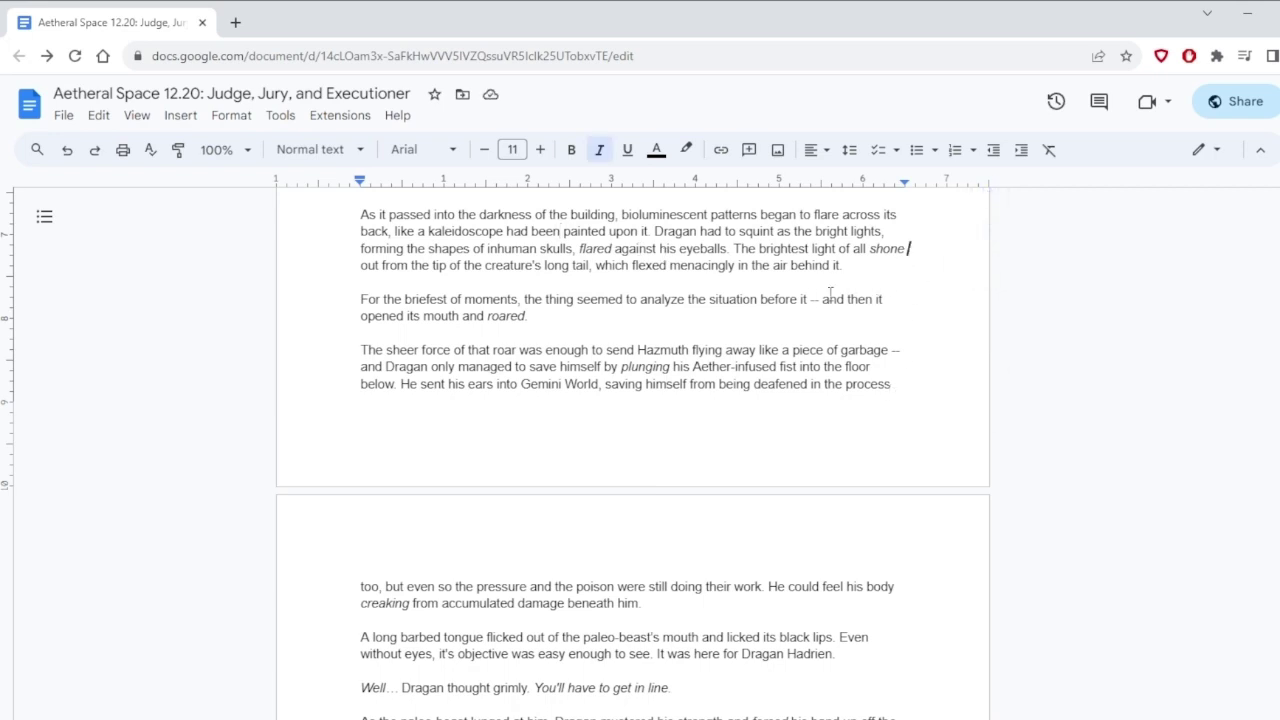
key(ctrl+shift+Left)
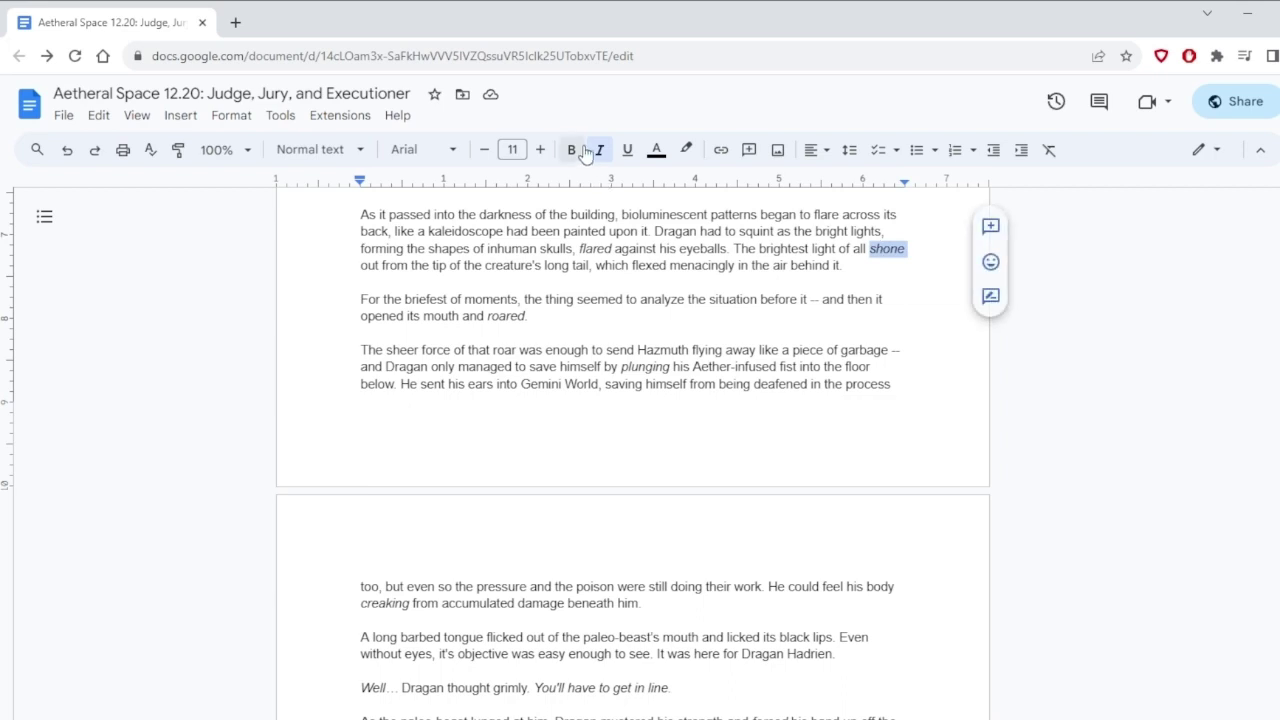
click(599, 149)
click(598, 231)
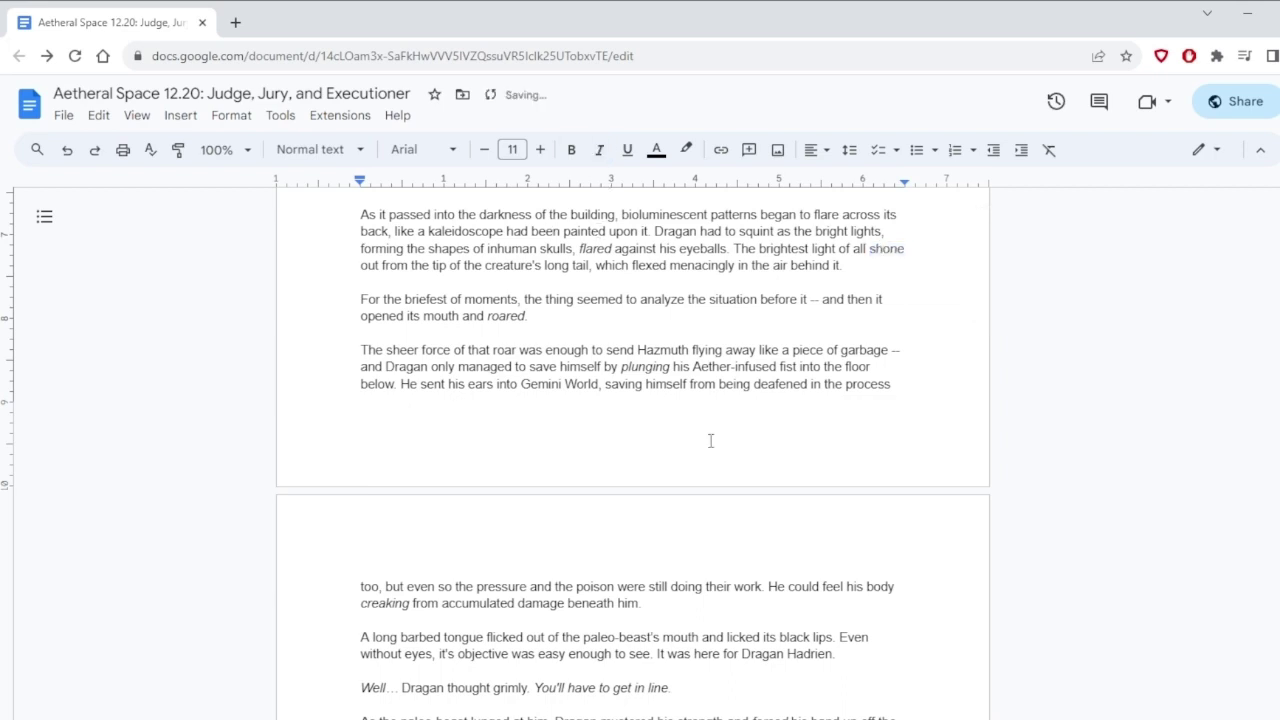
Step: Correct "it's" to "its" before "objective" and replace the character's full name after "It was here for" with "him"
scroll(435, 413, down, 1)
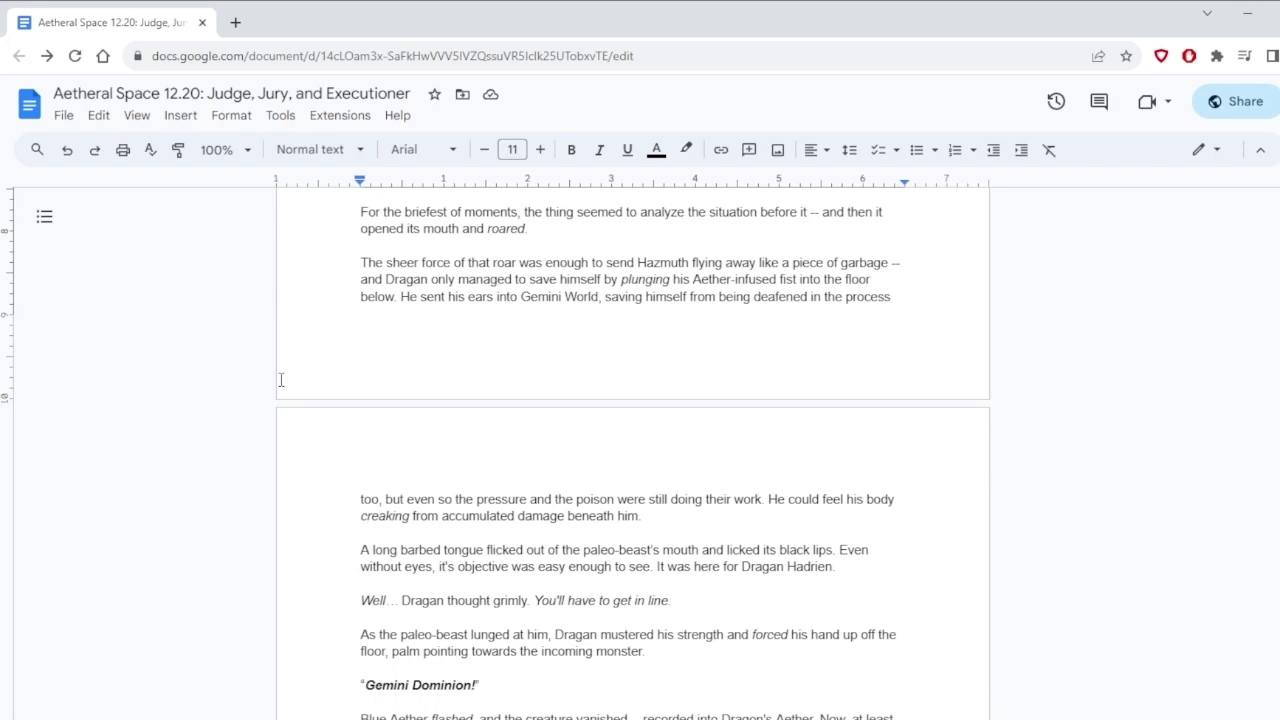
scroll(281, 380, down, 4)
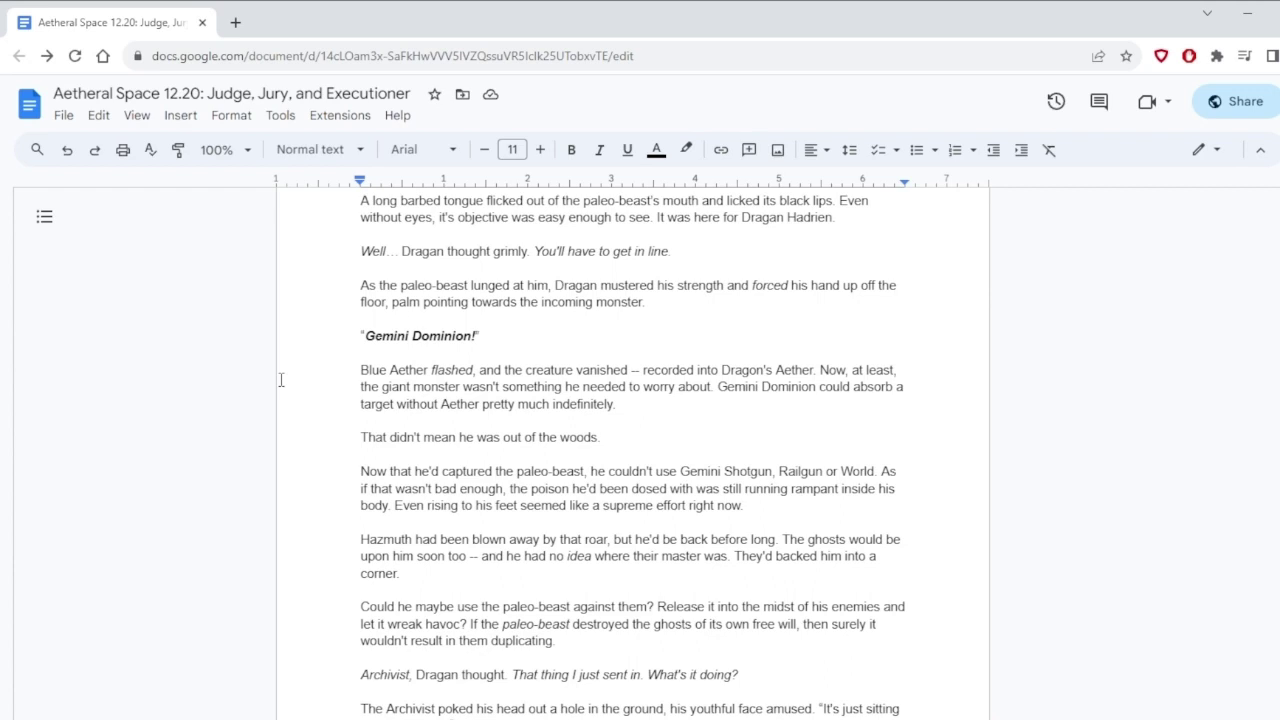
click(448, 218)
key(BackSpace)
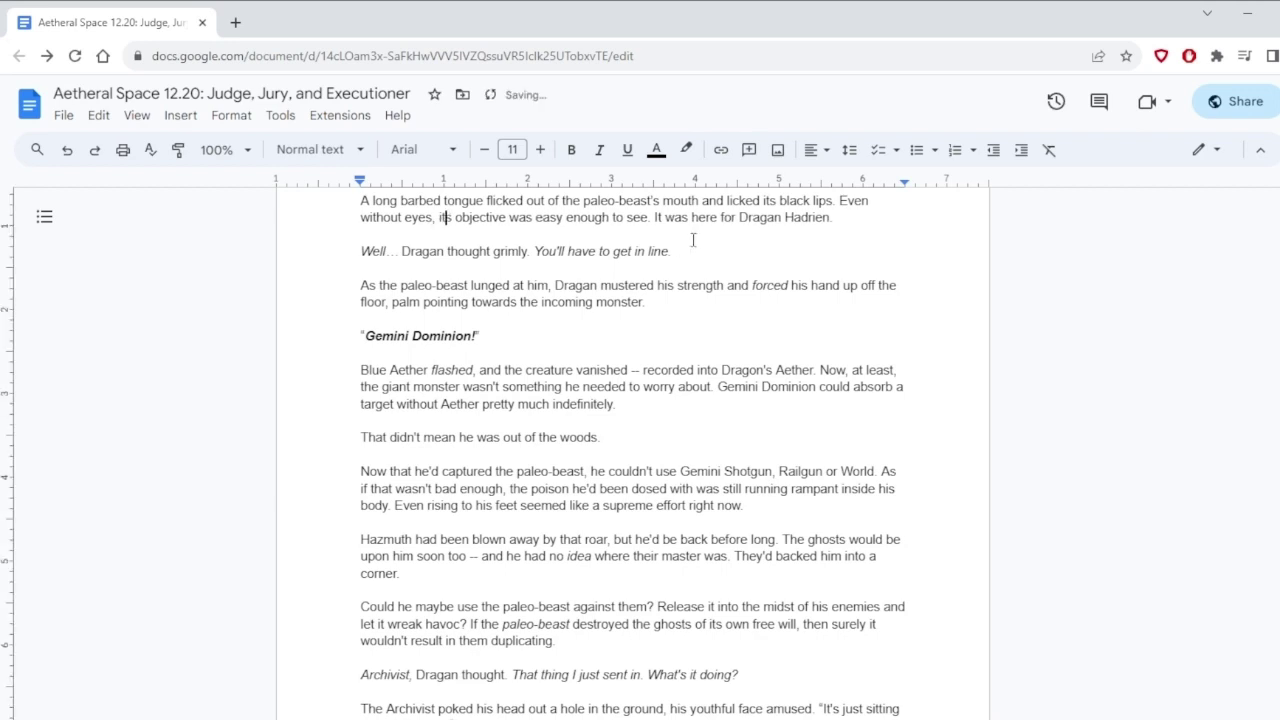
drag(740, 217, 828, 217)
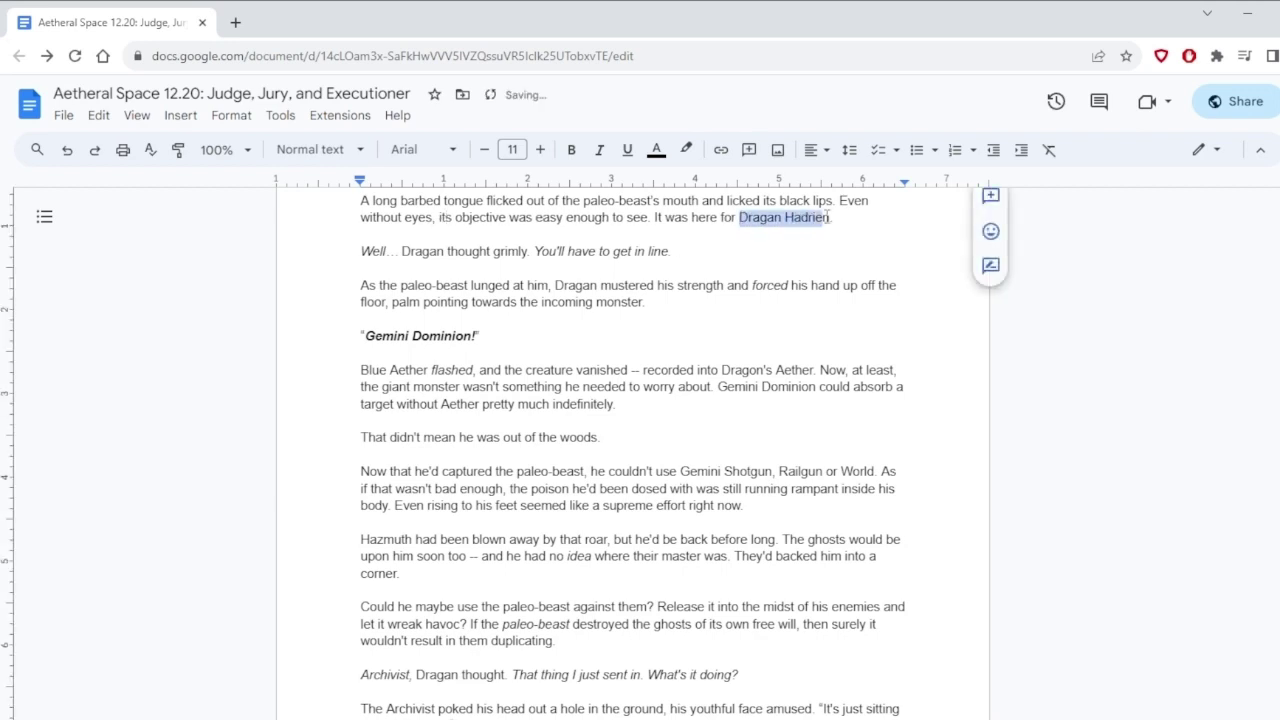
text(him)
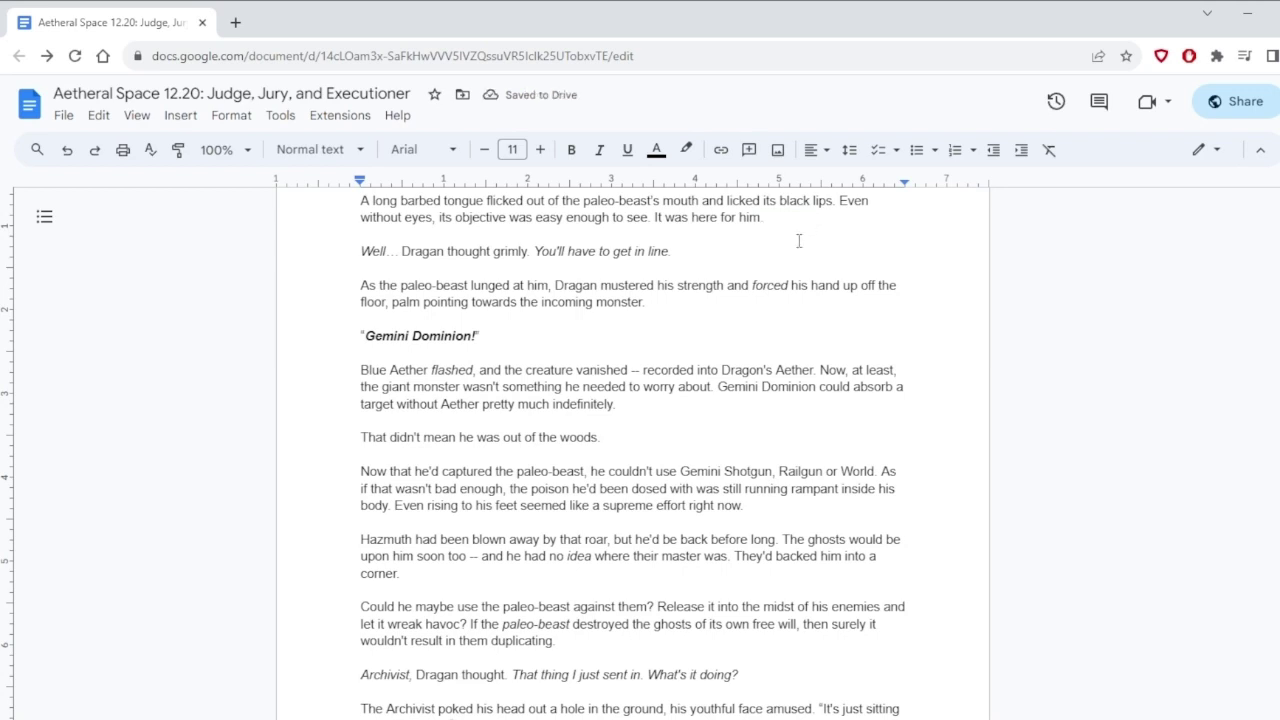
Step: Correct the misspelling "Dragon's" to "Dragan's" in the sentence about the creature being recorded into his Aether
scroll(1113, 431, down, 1)
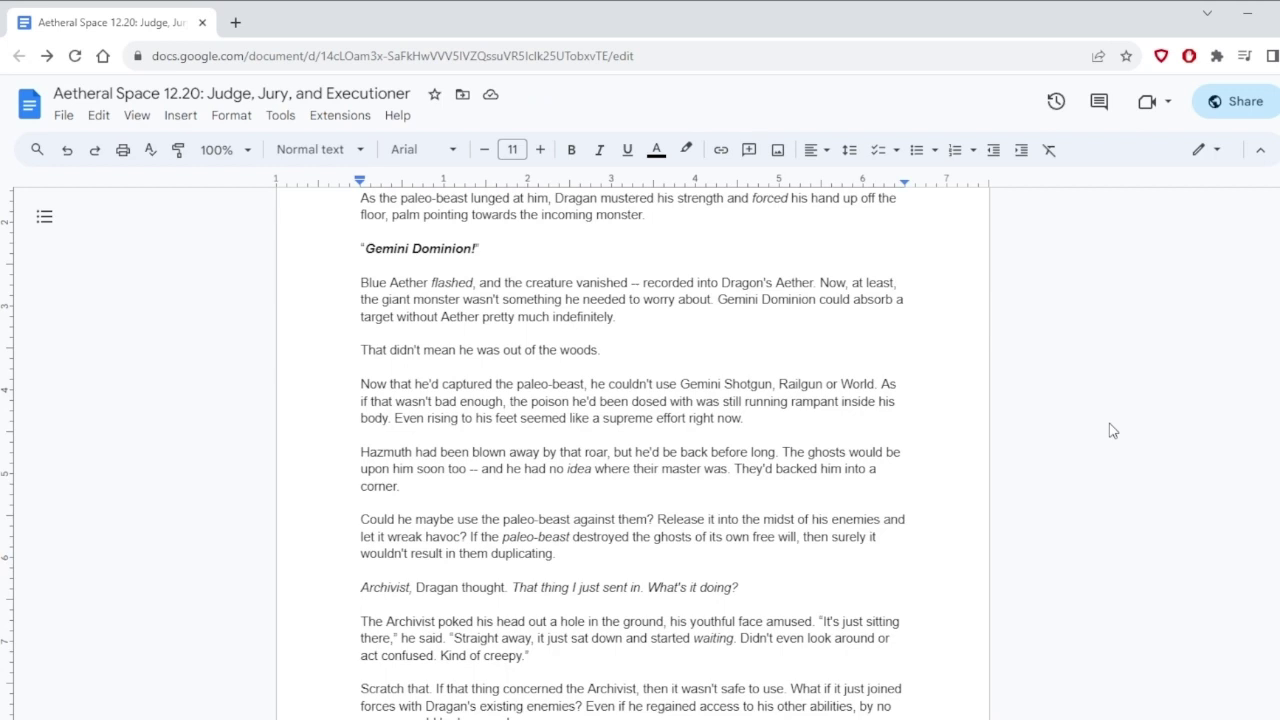
scroll(1113, 430, down, 1)
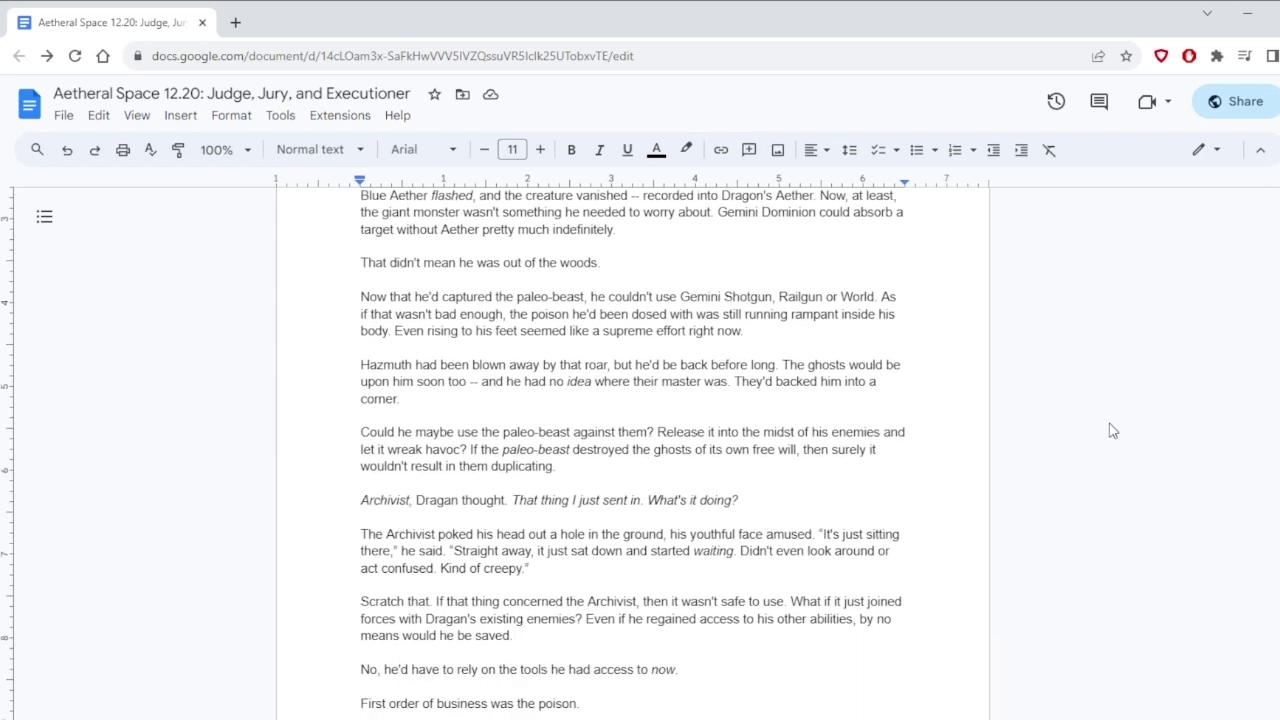
scroll(1113, 430, up, 1)
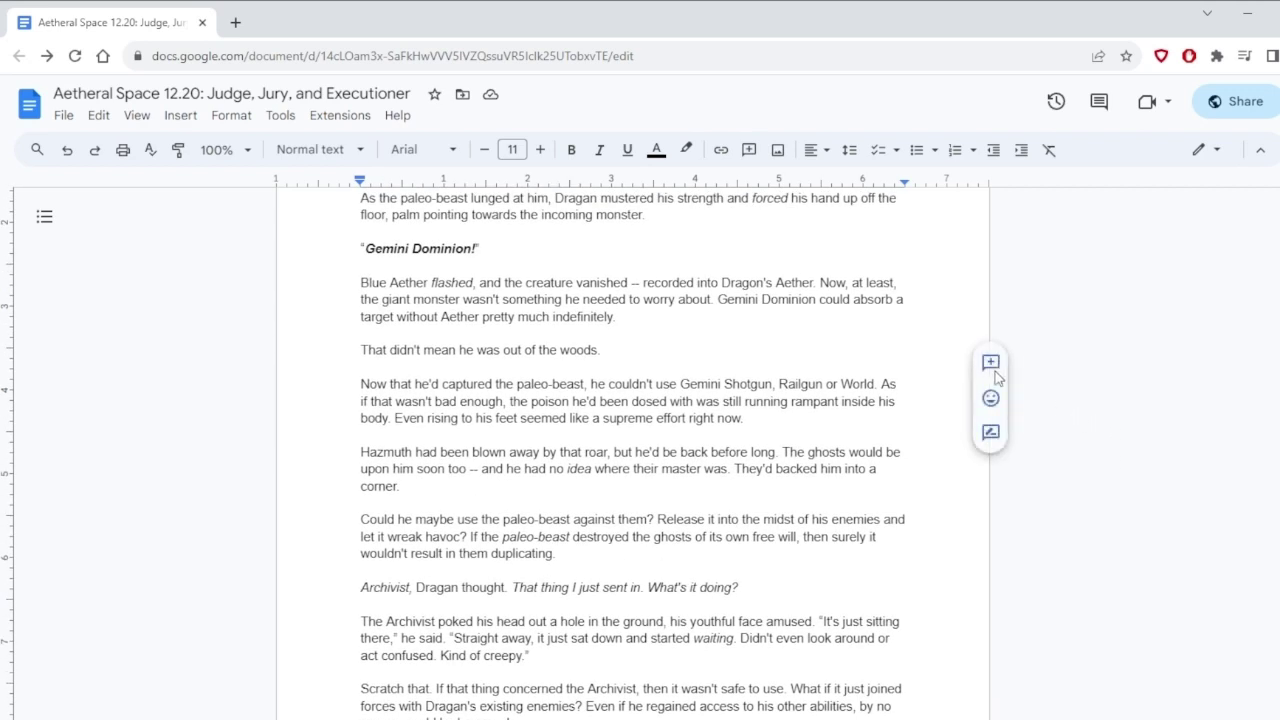
click(758, 283)
key(BackSpace)
text(a)
click(764, 261)
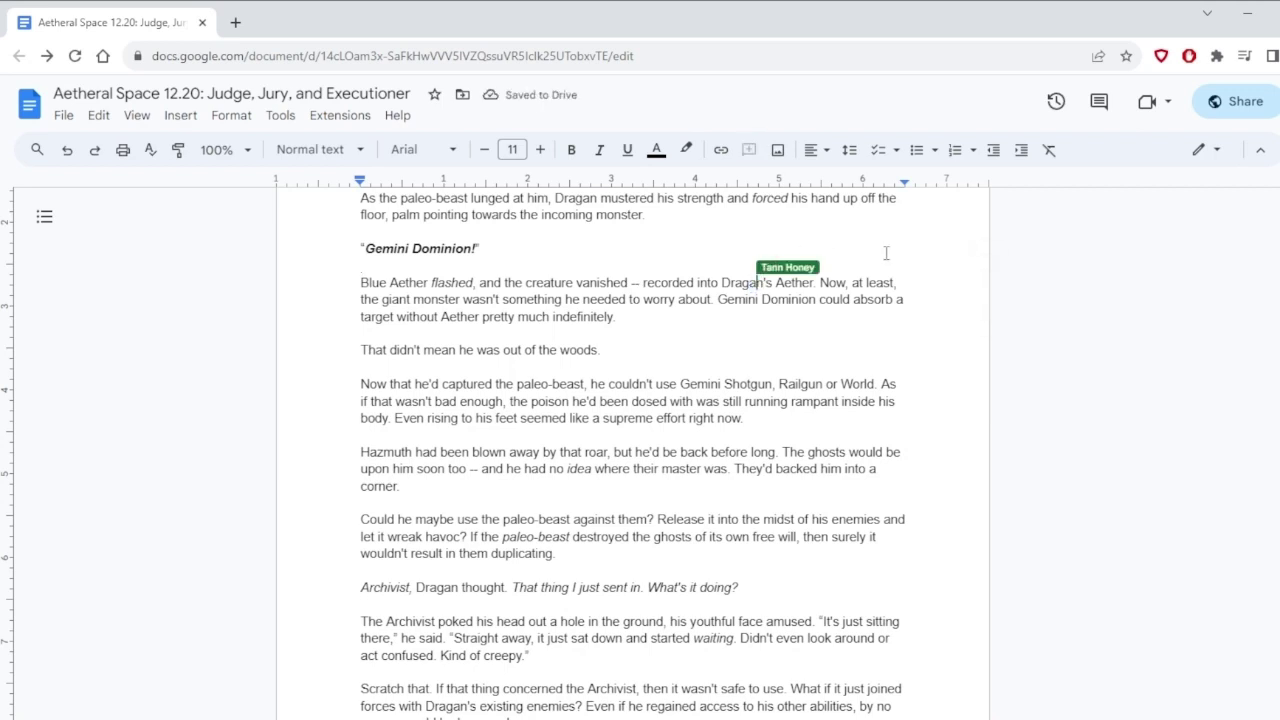
Step: Read on from the Gemini Dominion passage through the Archivist's dialogue and the Kaiser scene to the end of the chapter
scroll(1043, 320, down, 1)
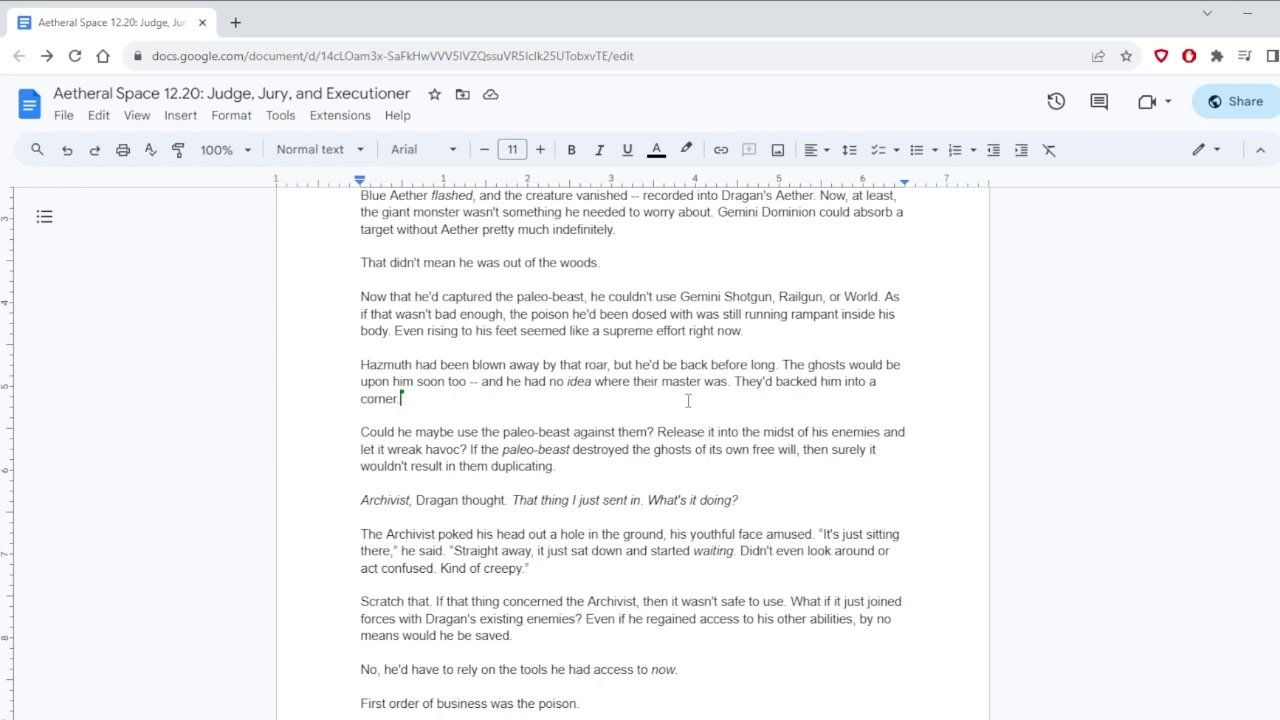
scroll(688, 380, down, 4)
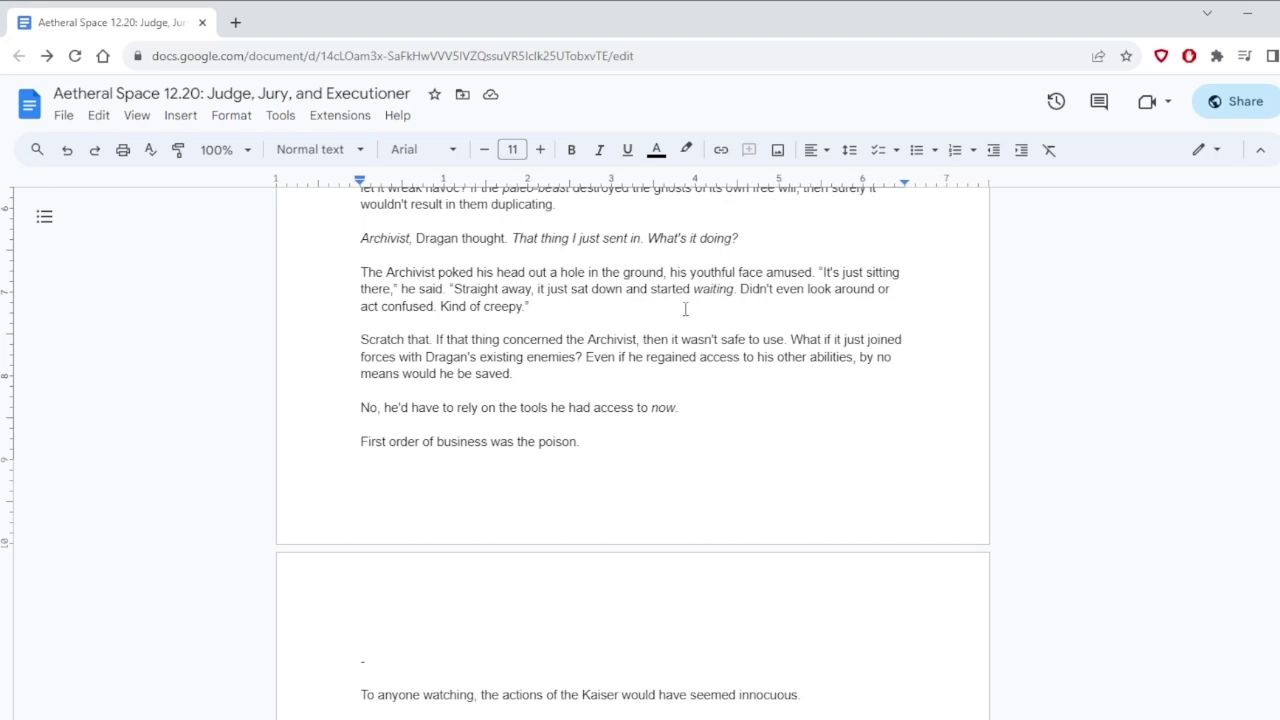
scroll(954, 368, down, 1)
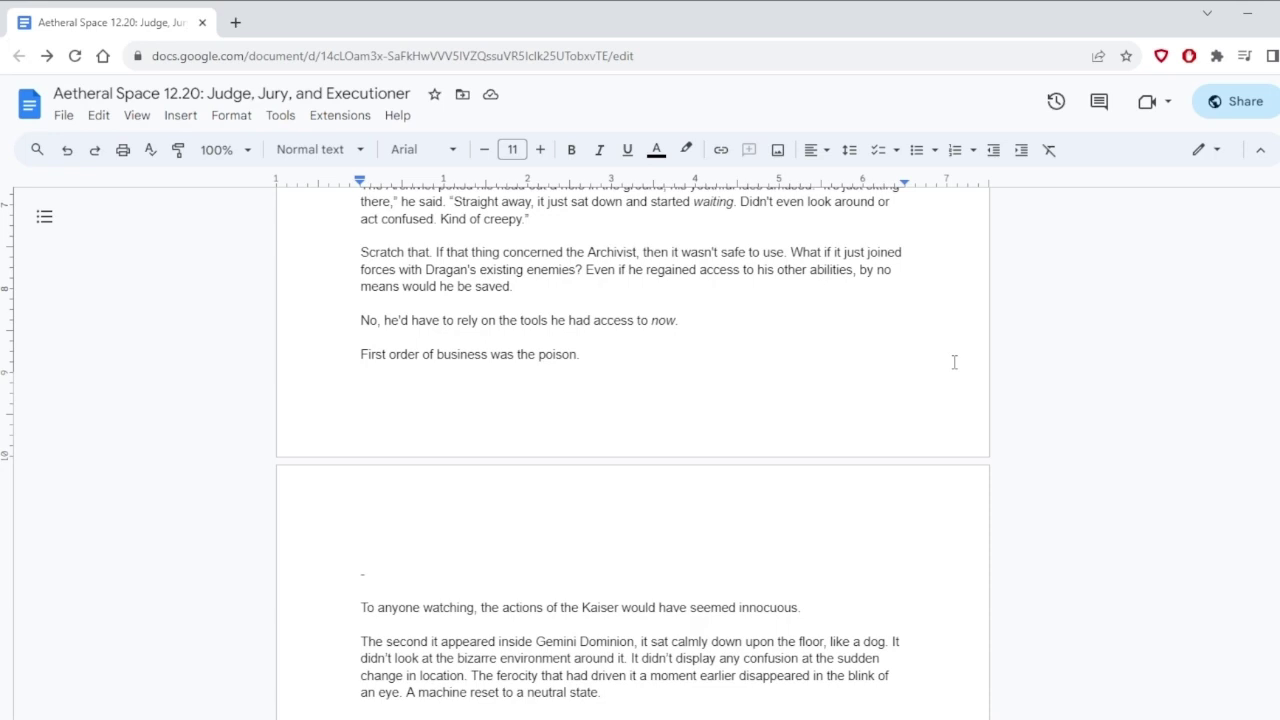
scroll(954, 362, down, 5)
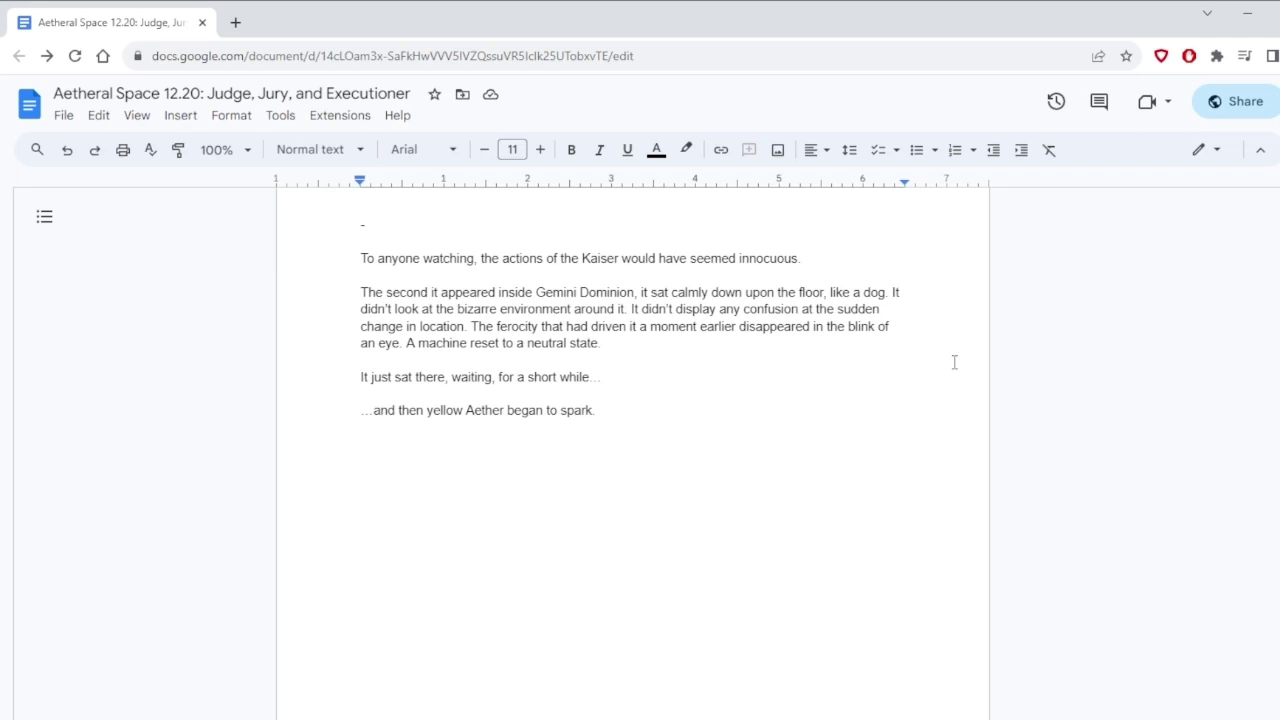
scroll(934, 346, down, 1)
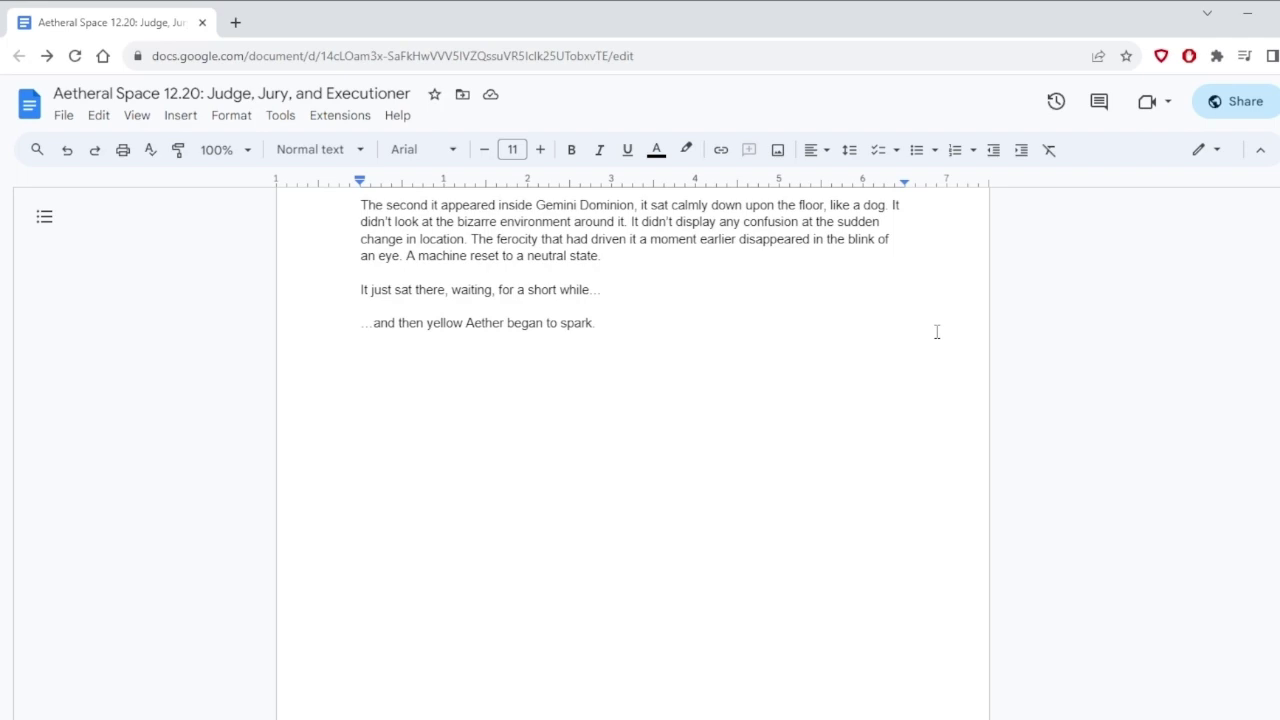